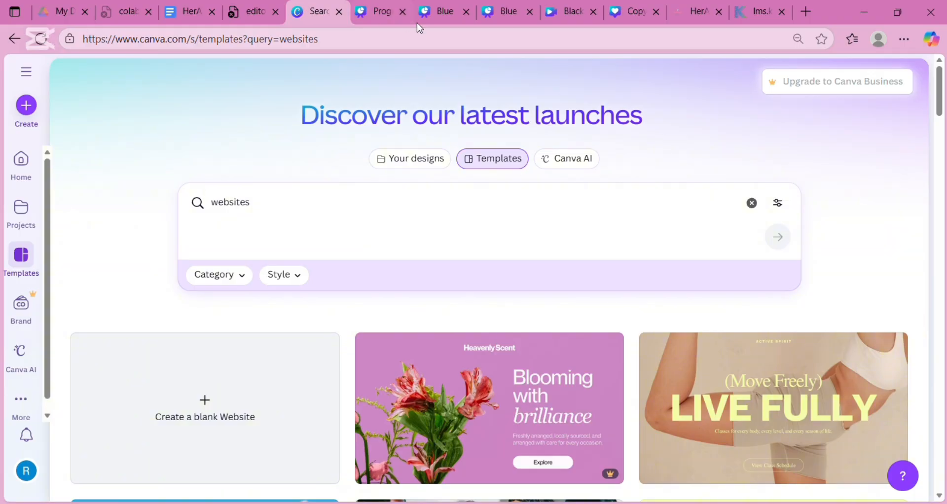
# - Trim the web address down to canva.com and load the Canva home page
pyautogui.click(405, 46)
pyautogui.click(405, 46)
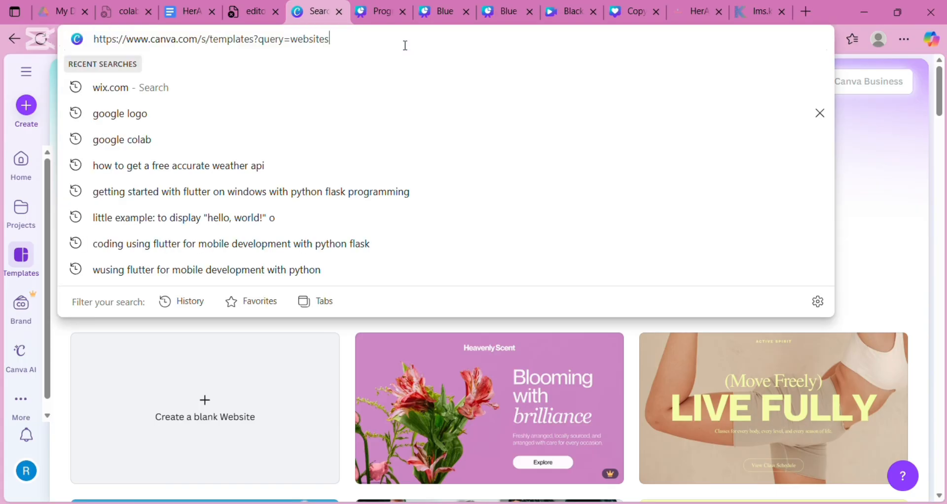
pyautogui.press('BackSpace')
pyautogui.press('BackSpace')
pyautogui.press('BackSpace')
pyautogui.press('BackSpace')
pyautogui.press('BackSpace')
pyautogui.press('BackSpace')
pyautogui.press('BackSpace')
pyautogui.press('BackSpace')
pyautogui.press('BackSpace')
pyautogui.press('BackSpace')
pyautogui.press('BackSpace')
pyautogui.press('BackSpace')
pyautogui.press('BackSpace')
pyautogui.press('BackSpace')
pyautogui.press('BackSpace')
pyautogui.press('BackSpace')
pyautogui.press('BackSpace')
pyautogui.press('BackSpace')
pyautogui.press('BackSpace')
pyautogui.press('BackSpace')
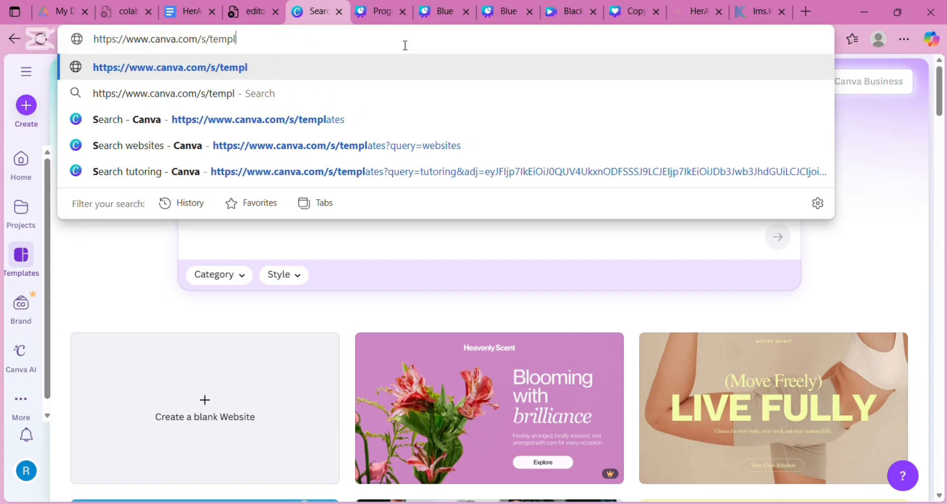
pyautogui.press('BackSpace')
pyautogui.press('BackSpace')
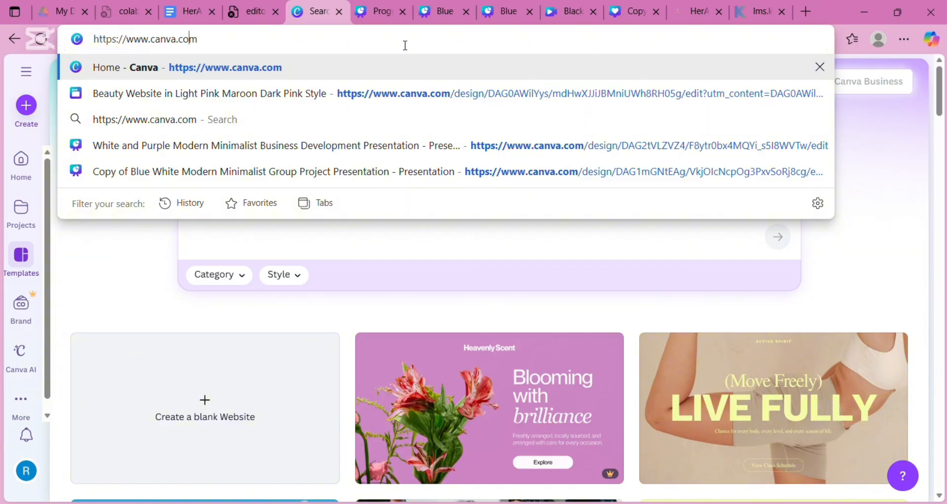
pyautogui.press('BackSpace')
pyautogui.press('BackSpace')
pyautogui.press('BackSpace')
pyautogui.press('BackSpace')
pyautogui.press('BackSpace')
pyautogui.press('BackSpace')
pyautogui.press('BackSpace')
pyautogui.press('BackSpace')
pyautogui.press('BackSpace')
pyautogui.press('BackSpace')
pyautogui.press('BackSpace')
pyautogui.press('BackSpace')
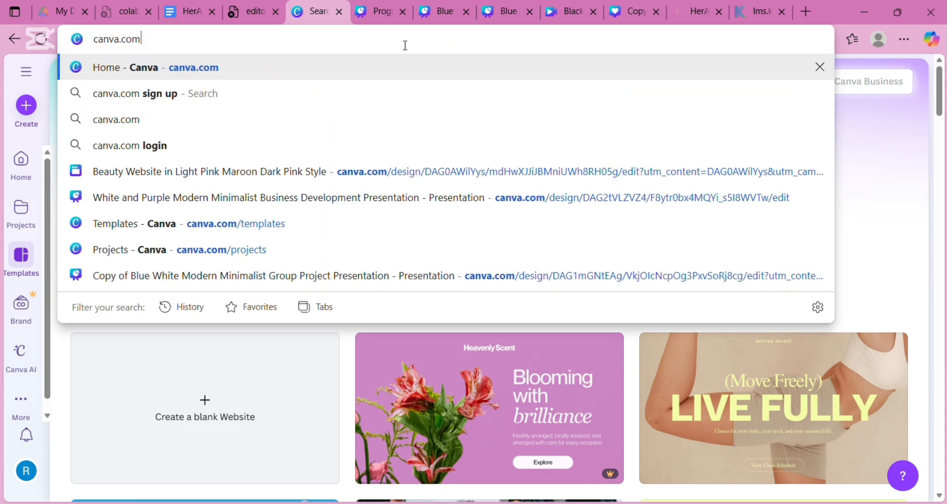
pyautogui.press('Return')
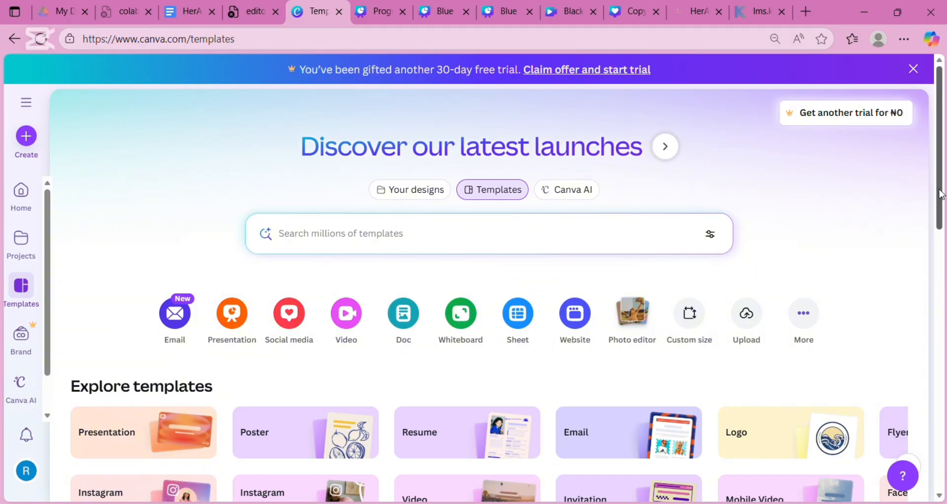
pyautogui.moveTo(941, 195); pyautogui.dragTo(941, 230)
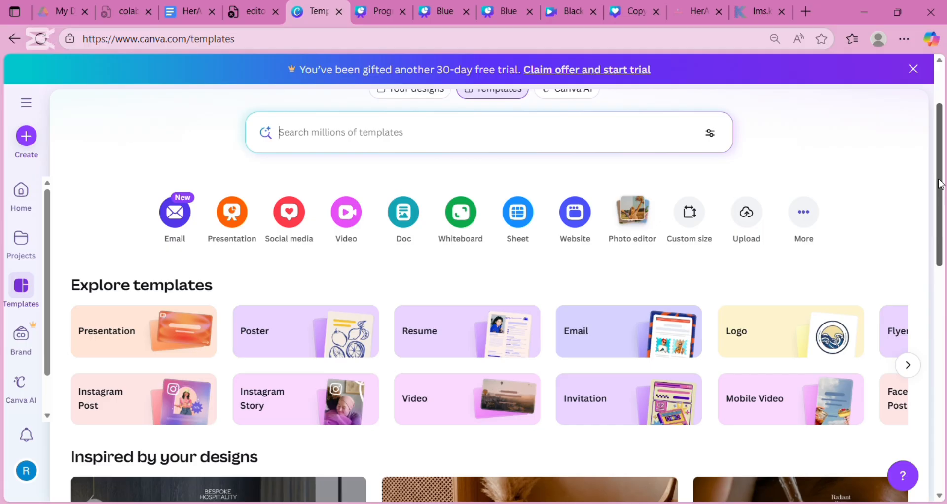
pyautogui.moveTo(941, 185); pyautogui.dragTo(944, 296)
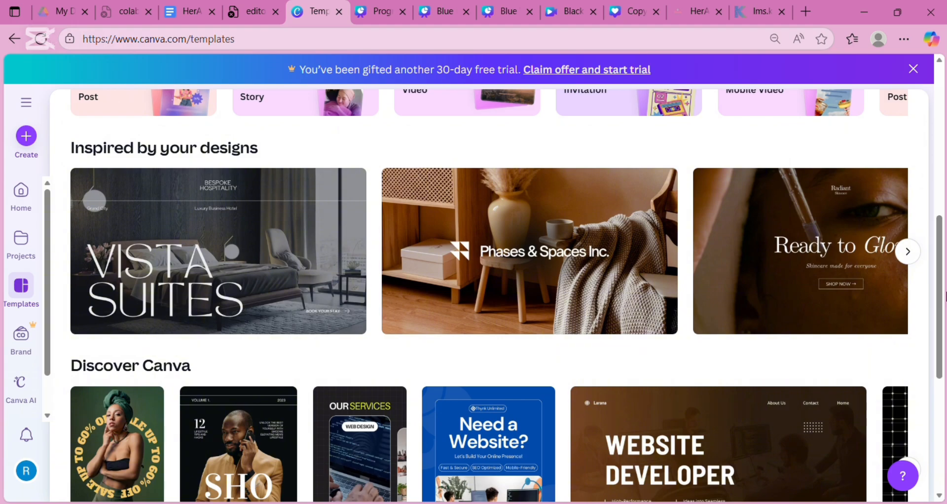
pyautogui.moveTo(266, 294)
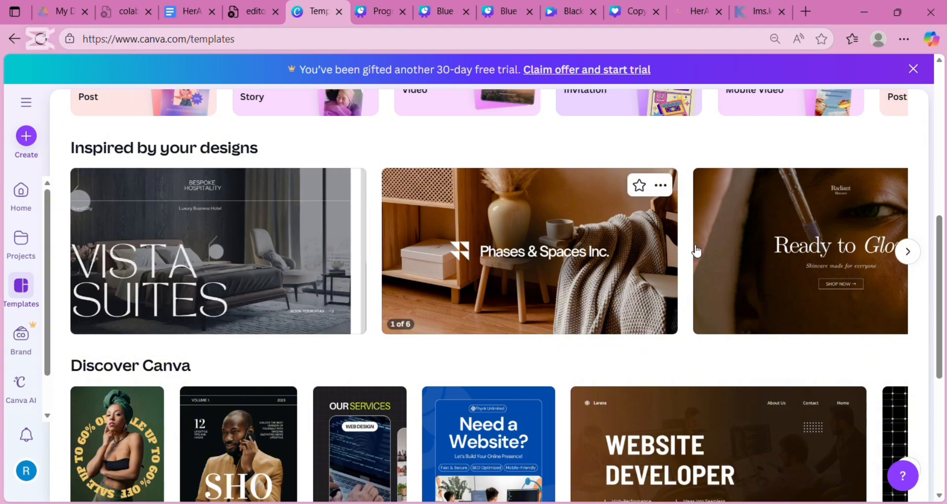
pyautogui.click(908, 252)
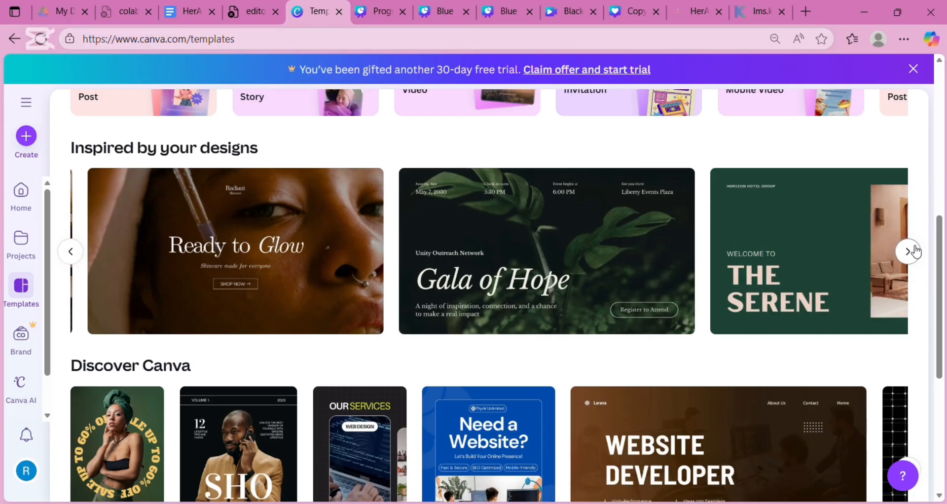
pyautogui.click(914, 252)
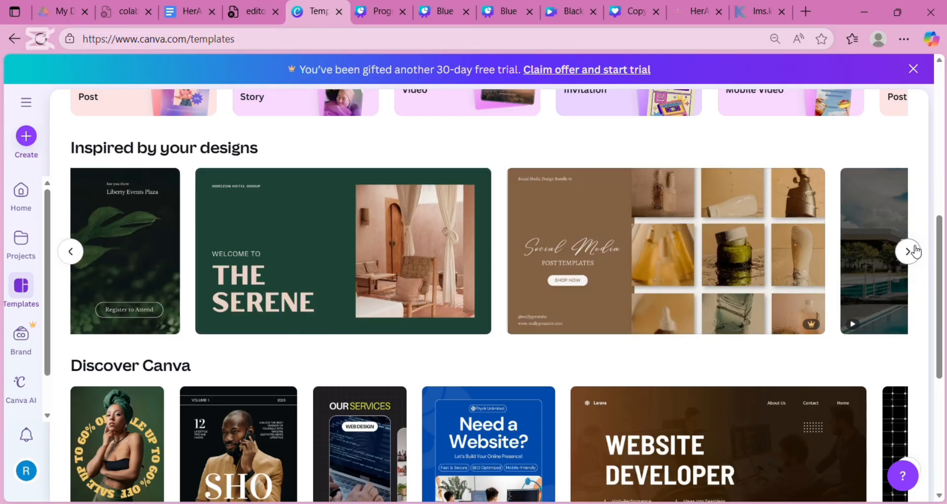
pyautogui.click(910, 251)
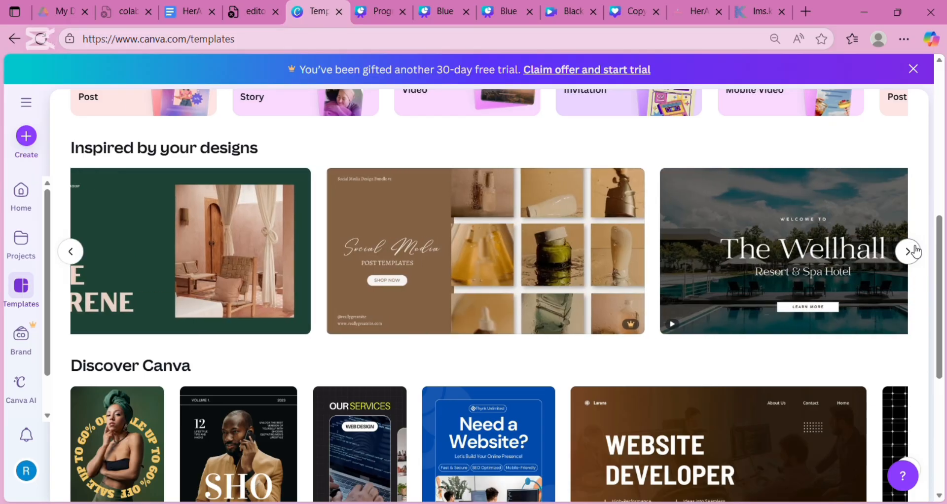
pyautogui.click(910, 251)
pyautogui.click(915, 252)
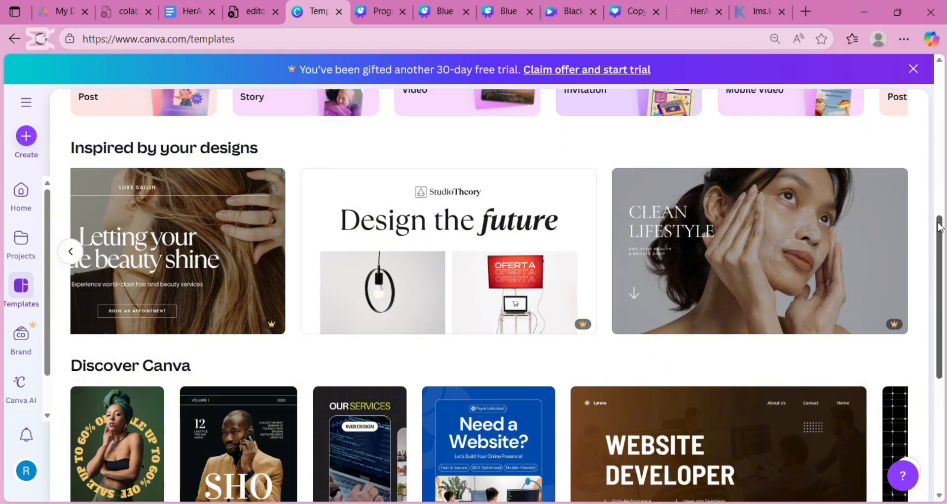
pyautogui.moveTo(933, 219); pyautogui.dragTo(936, 312)
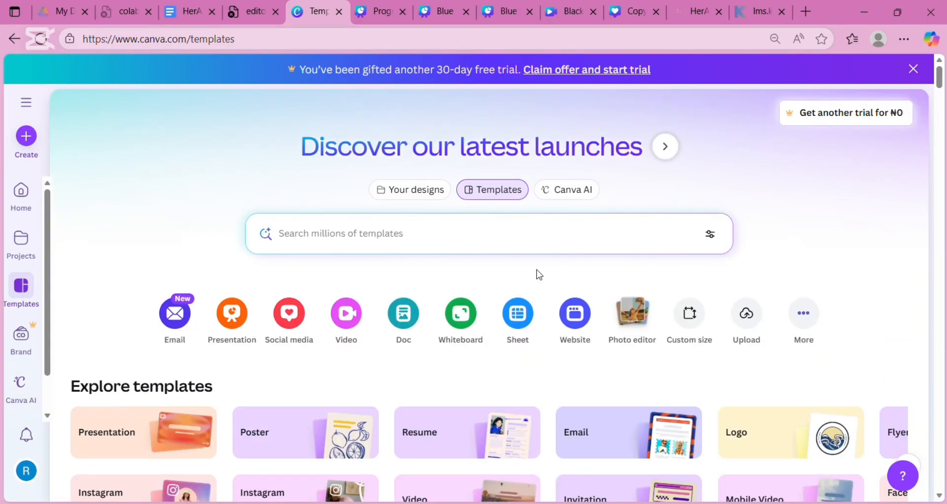
# - Search templates for 'web' and scroll the results down to the restaurant website designs
pyautogui.click(365, 238)
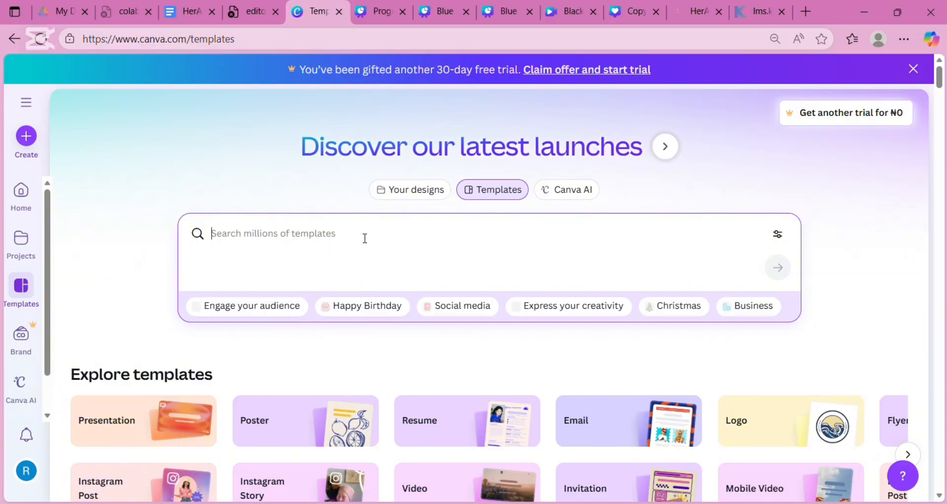
pyautogui.write('we')
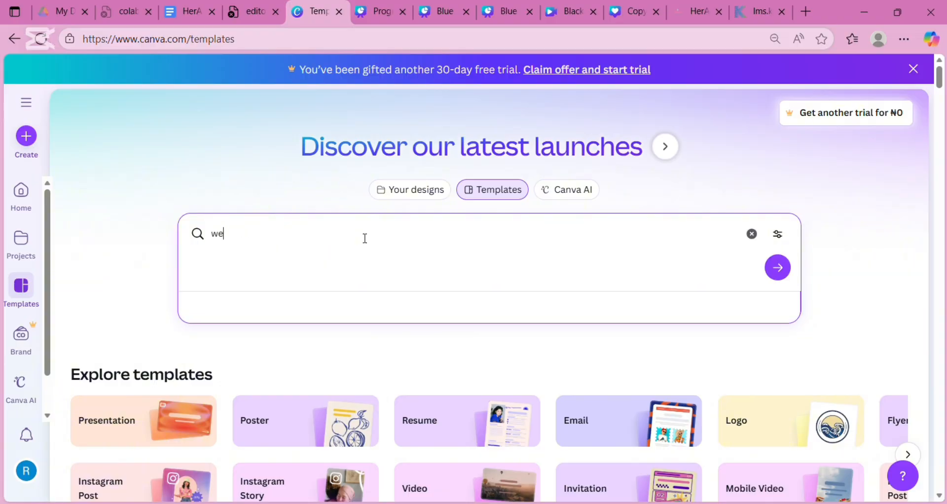
pyautogui.write('bsites')
pyautogui.press('Return')
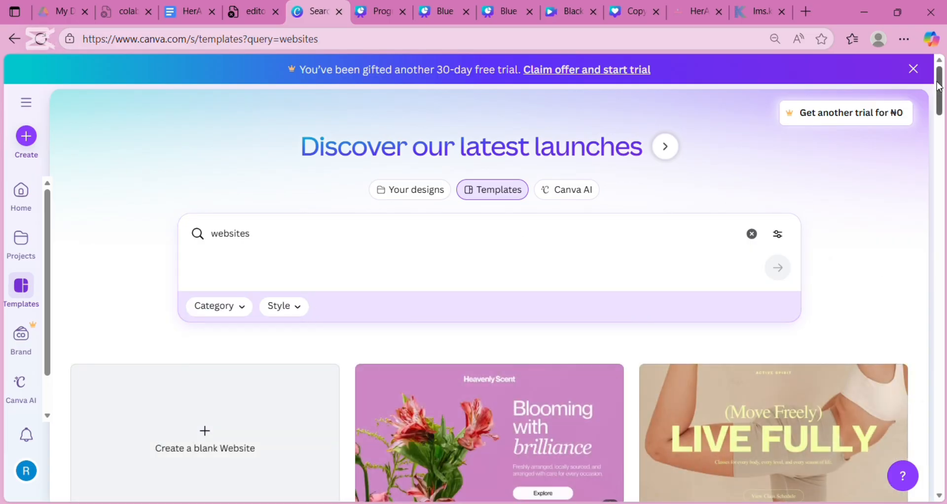
pyautogui.moveTo(938, 86); pyautogui.dragTo(939, 121)
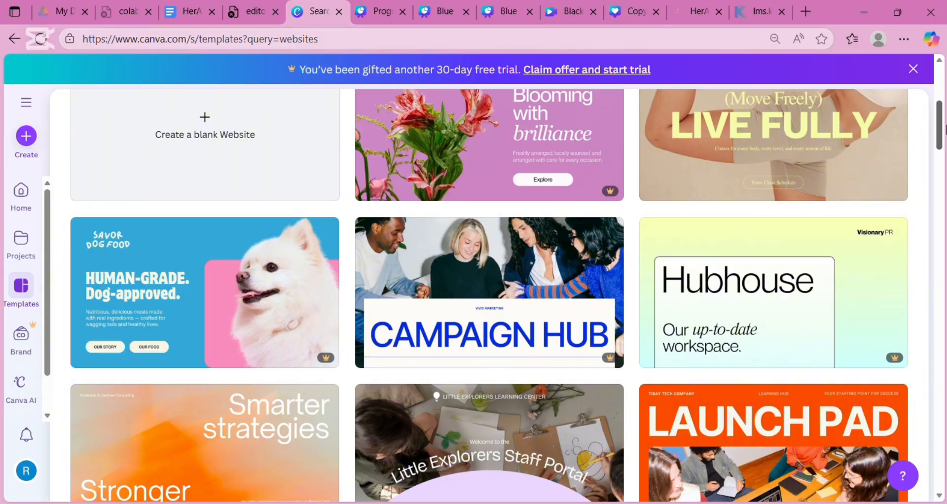
pyautogui.moveTo(938, 132); pyautogui.dragTo(944, 339)
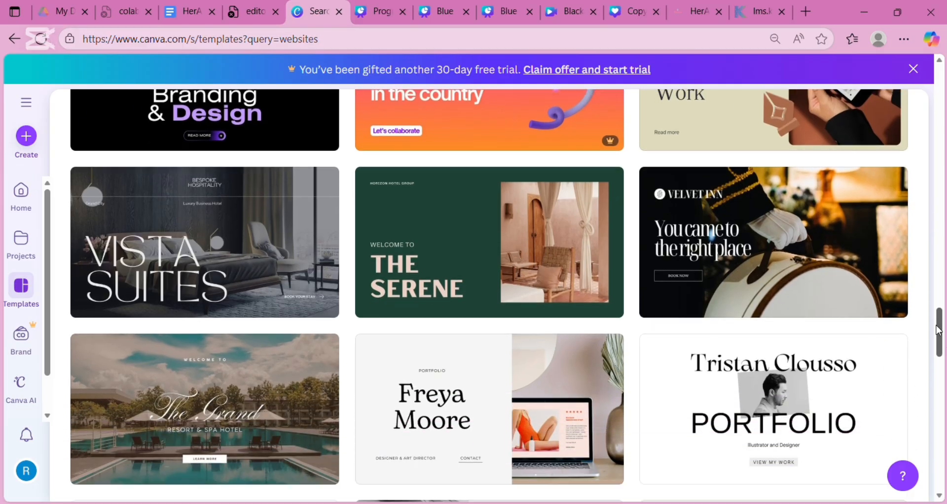
pyautogui.moveTo(939, 332); pyautogui.dragTo(943, 398)
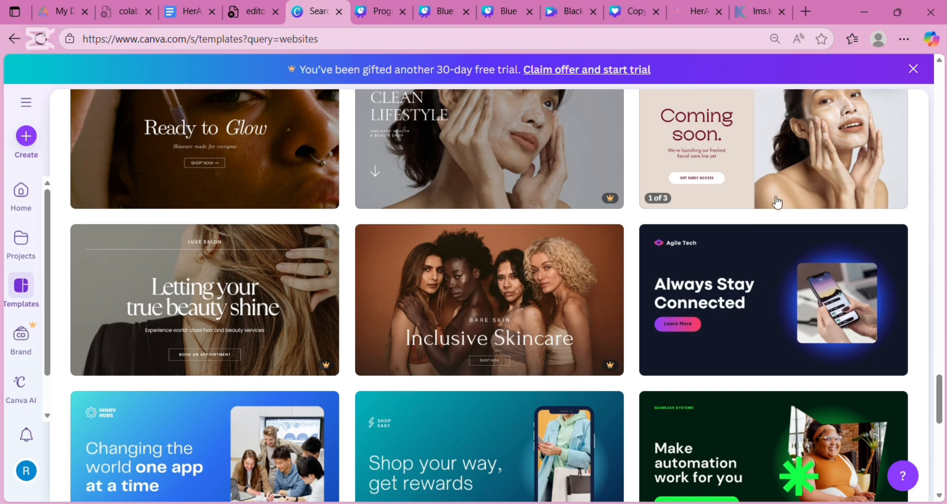
pyautogui.moveTo(610, 202)
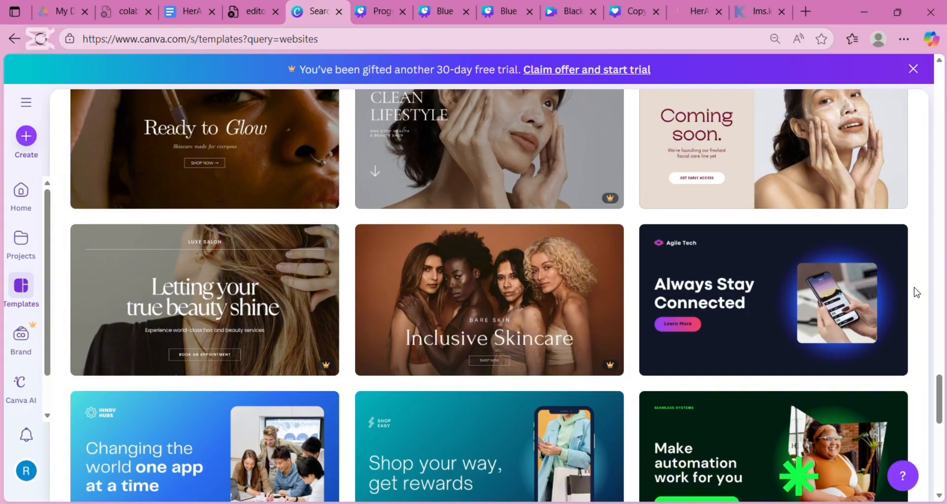
pyautogui.moveTo(942, 404); pyautogui.dragTo(944, 449)
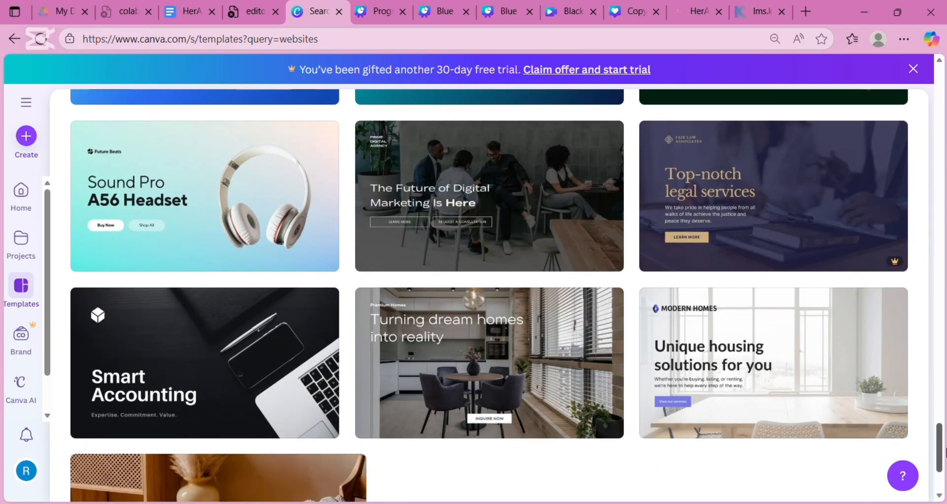
pyautogui.moveTo(944, 450); pyautogui.dragTo(944, 500)
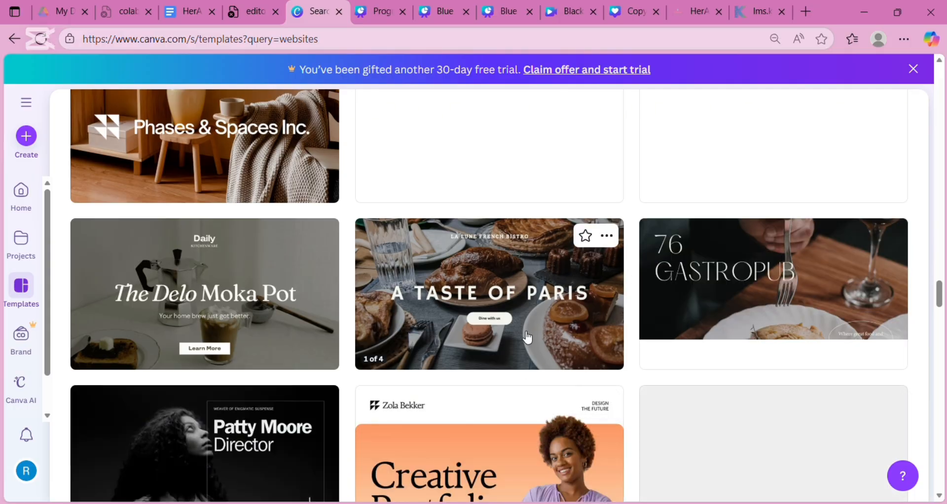
# - Preview the A Taste of Paris template and open a customisable copy in the editor
pyautogui.click(496, 294)
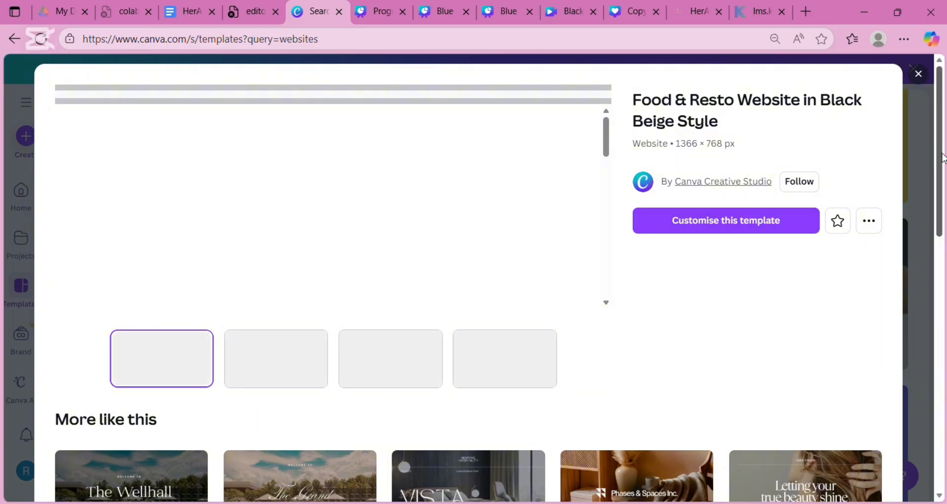
pyautogui.scroll(-2, 944, 231)
pyautogui.scroll(-4, 944, 230)
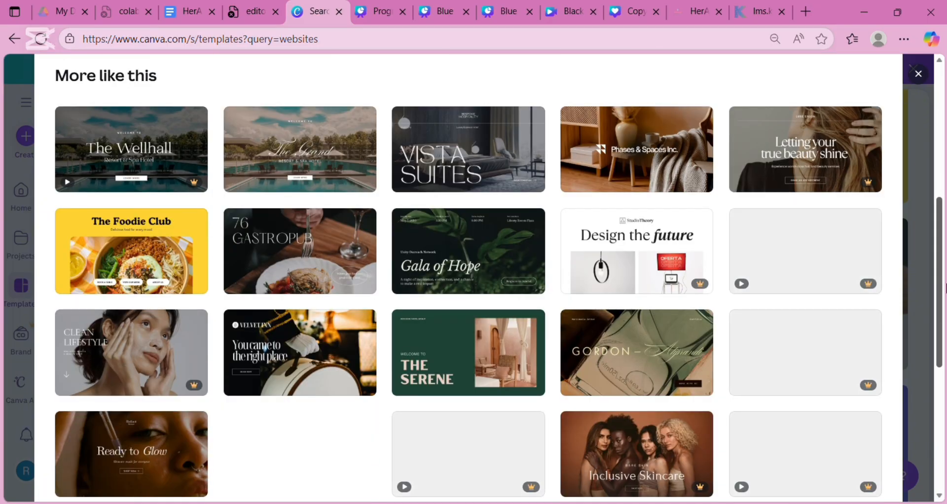
pyautogui.scroll(6, 606, 85)
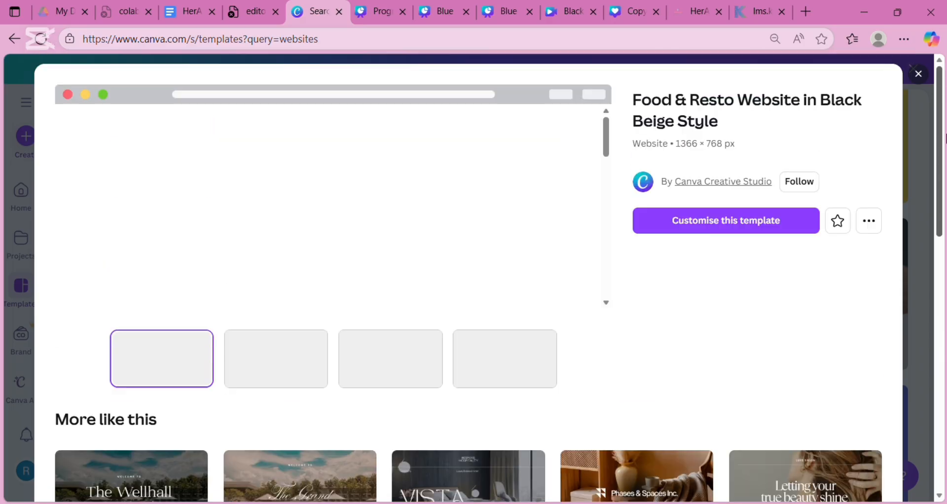
pyautogui.click(679, 230)
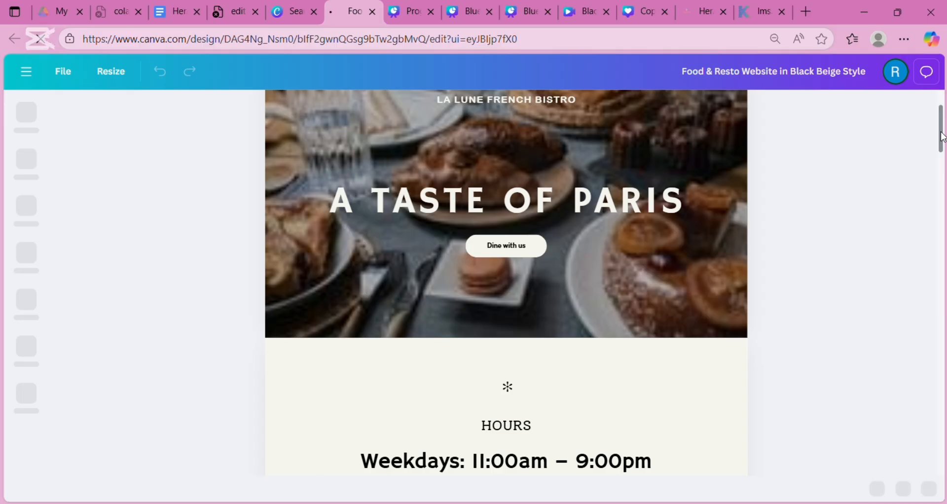
pyautogui.moveTo(941, 135); pyautogui.dragTo(944, 474)
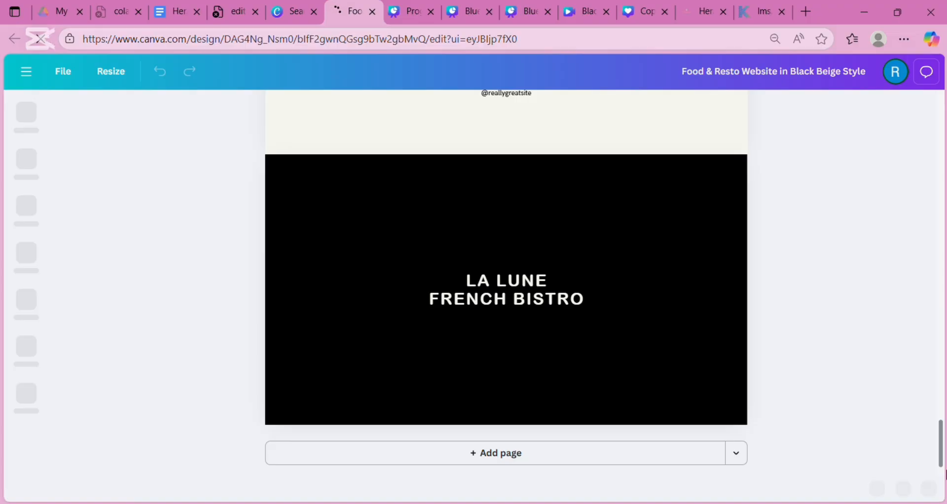
pyautogui.moveTo(945, 472); pyautogui.dragTo(879, 99)
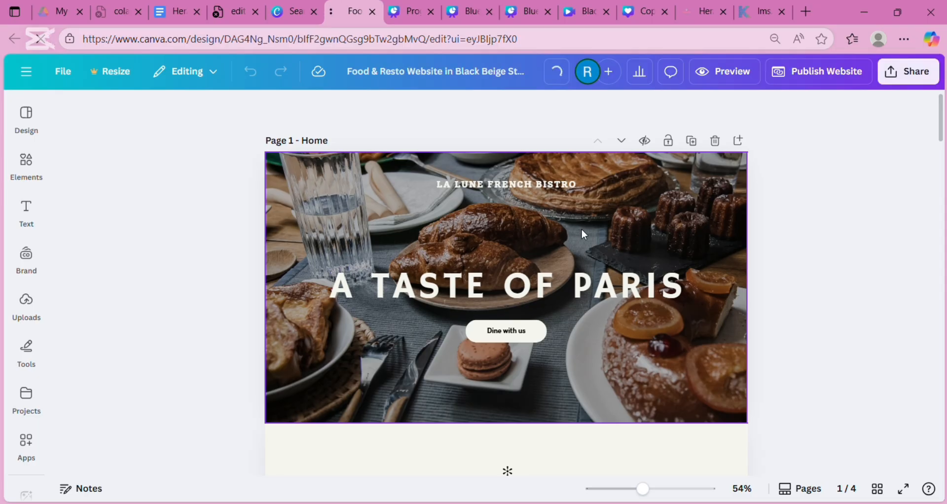
pyautogui.click(542, 257)
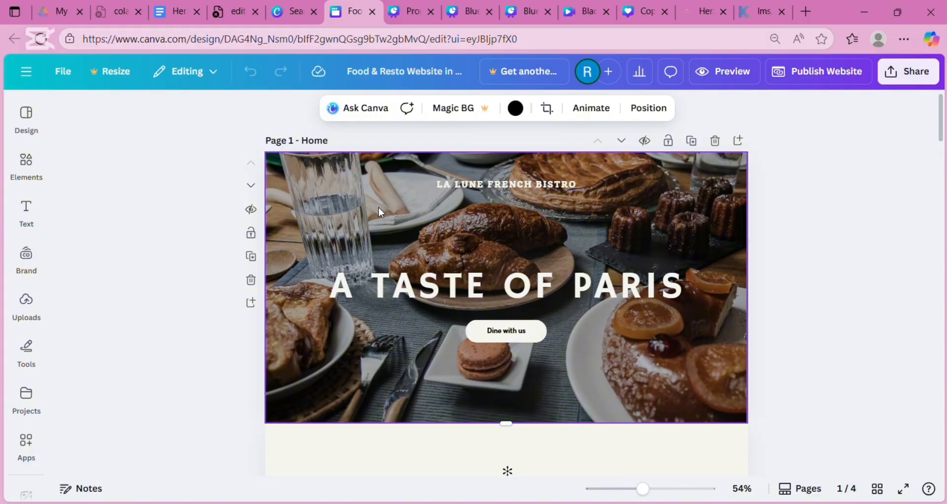
pyautogui.press('Escape')
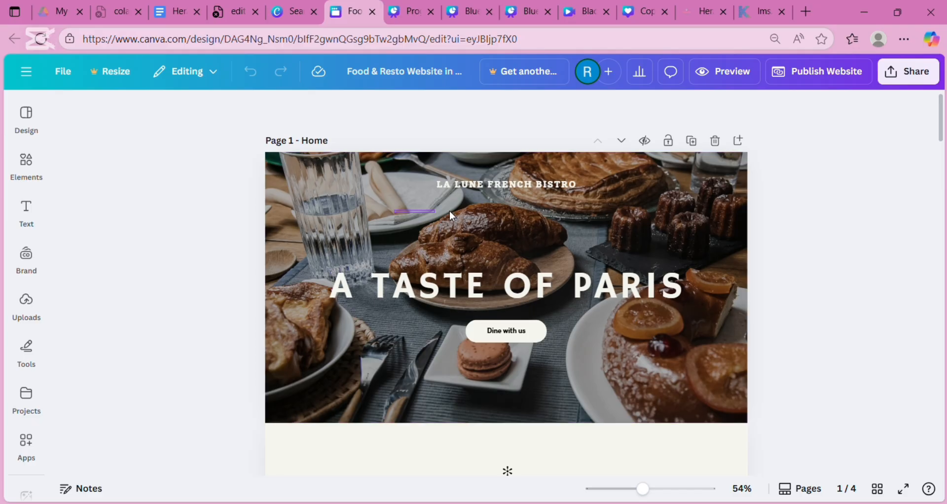
pyautogui.doubleClick(374, 170)
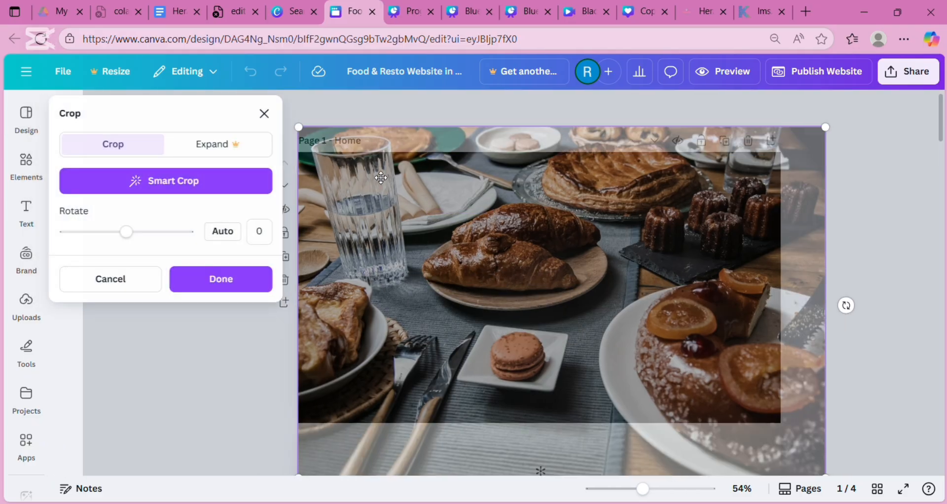
pyautogui.click(238, 353)
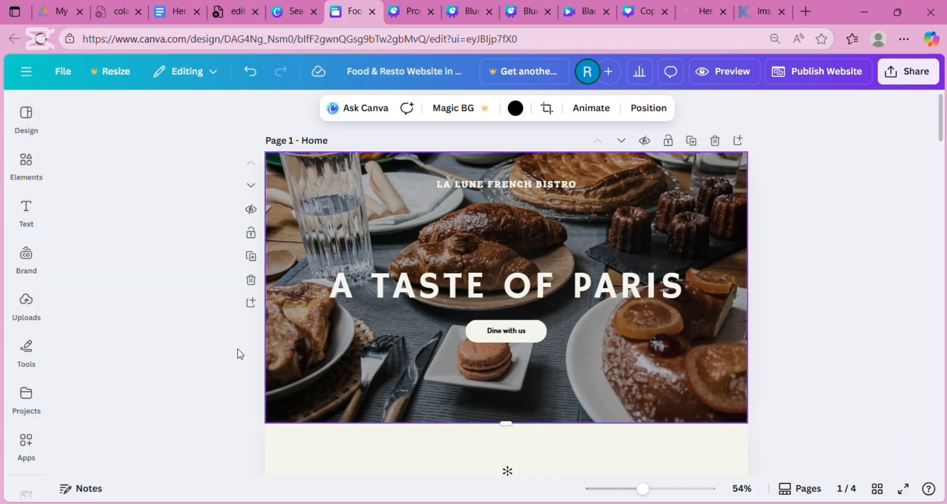
pyautogui.click(459, 296)
pyautogui.click(484, 334)
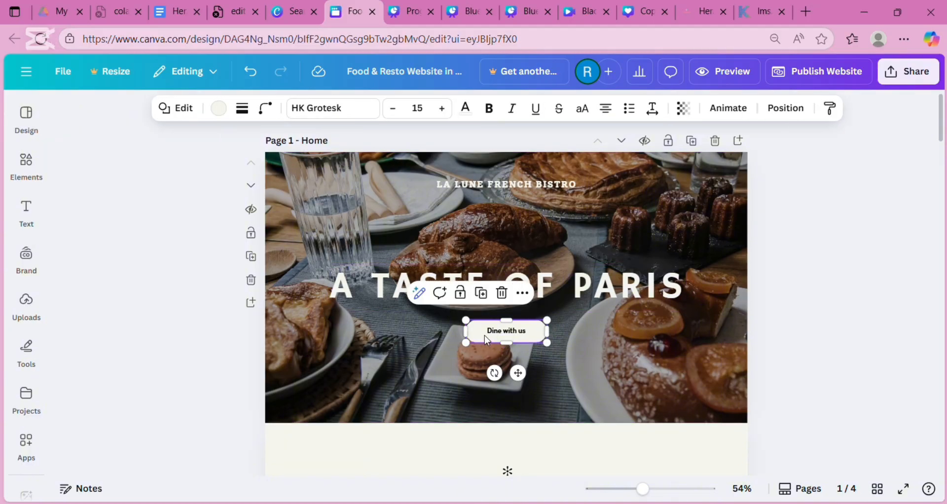
pyautogui.click(501, 186)
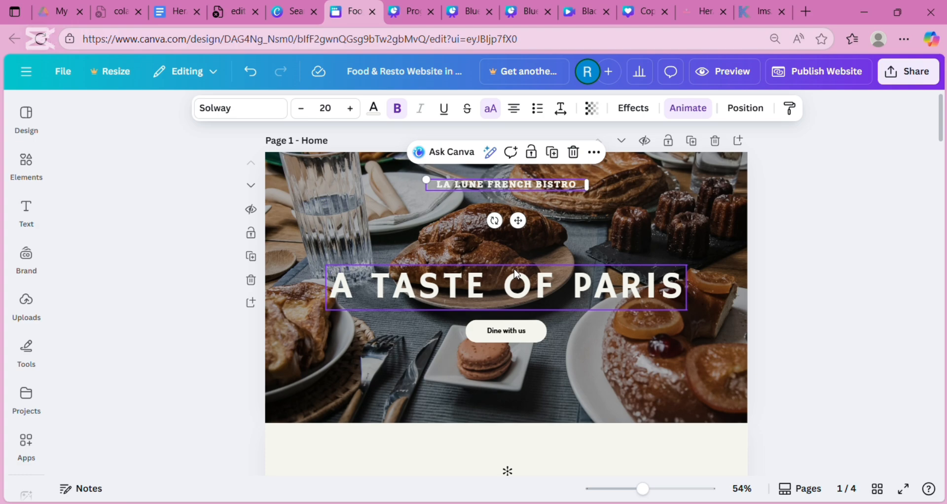
# - Replace the LA LUNE FRENCH BISTRO line with the tagline '....TASTE LIKE NO OTHER'
pyautogui.doubleClick(571, 186)
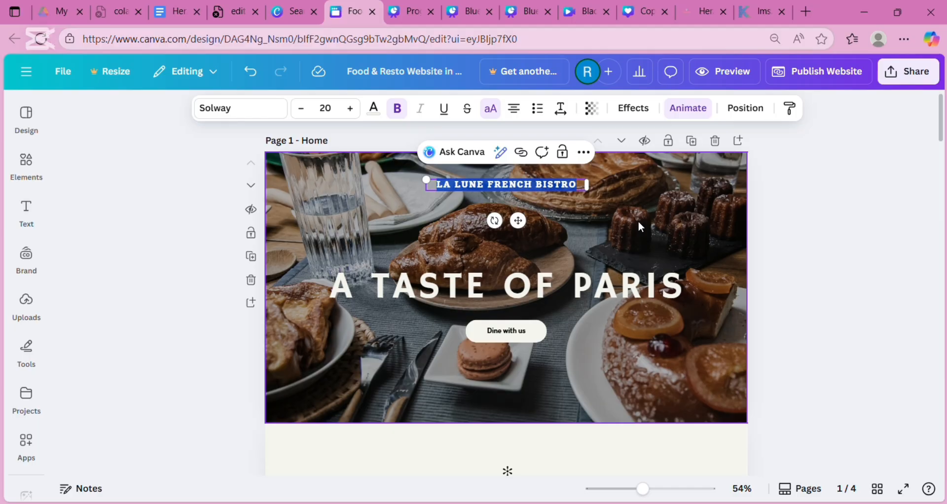
pyautogui.press('Escape')
pyautogui.press('BackSpace')
pyautogui.press('BackSpace')
pyautogui.press('BackSpace')
pyautogui.press('BackSpace')
pyautogui.press('BackSpace')
pyautogui.press('BackSpace')
pyautogui.press('BackSpace')
pyautogui.press('BackSpace')
pyautogui.press('BackSpace')
pyautogui.press('BackSpace')
pyautogui.press('BackSpace')
pyautogui.press('BackSpace')
pyautogui.press('BackSpace')
pyautogui.press('BackSpace')
pyautogui.press('BackSpace')
pyautogui.press('BackSpace')
pyautogui.press('BackSpace')
pyautogui.press('BackSpace')
pyautogui.press('BackSpace')
pyautogui.press('BackSpace')
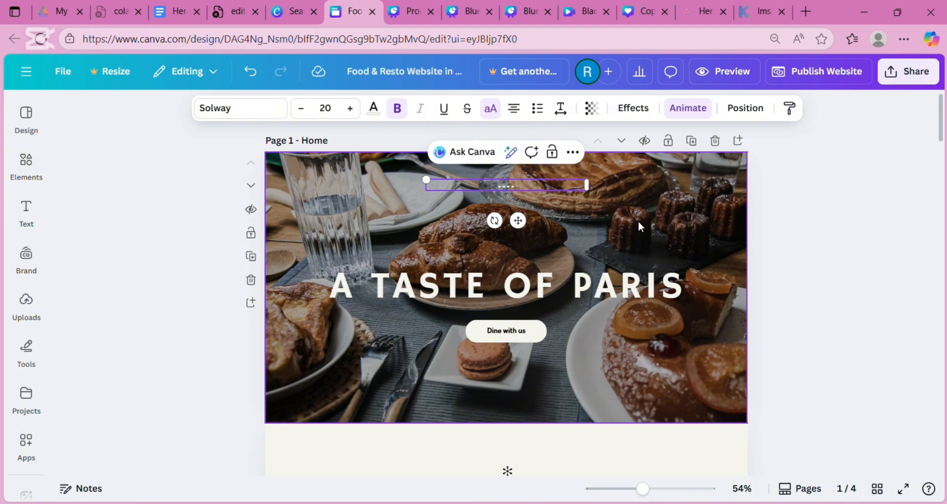
pyautogui.write('TASTE LIKE NO OTHE')
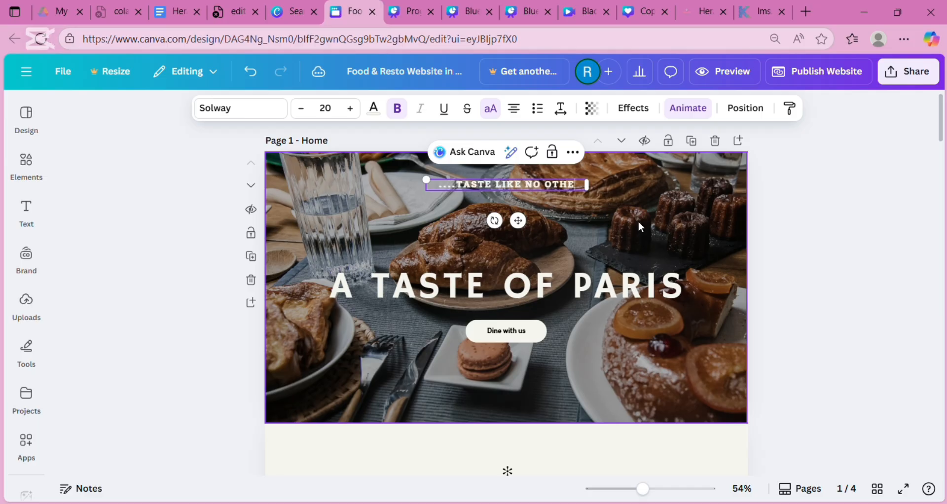
pyautogui.write('R')
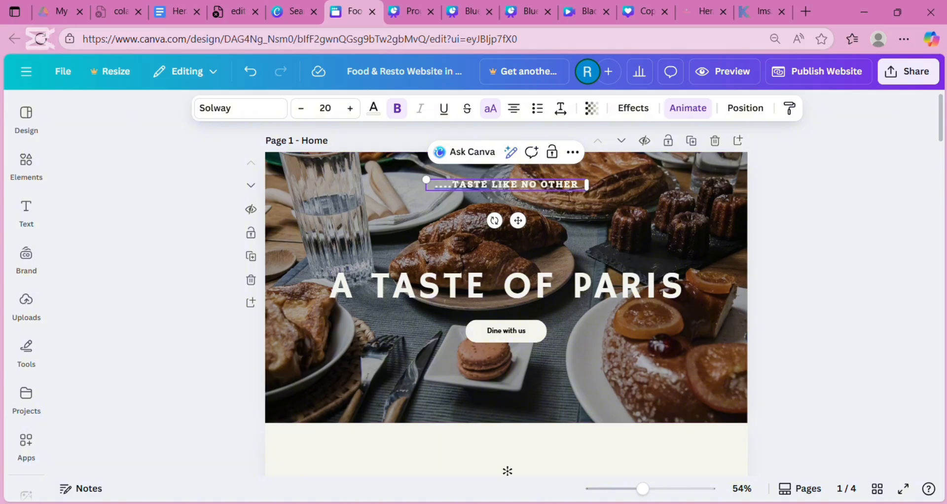
pyautogui.click(553, 285)
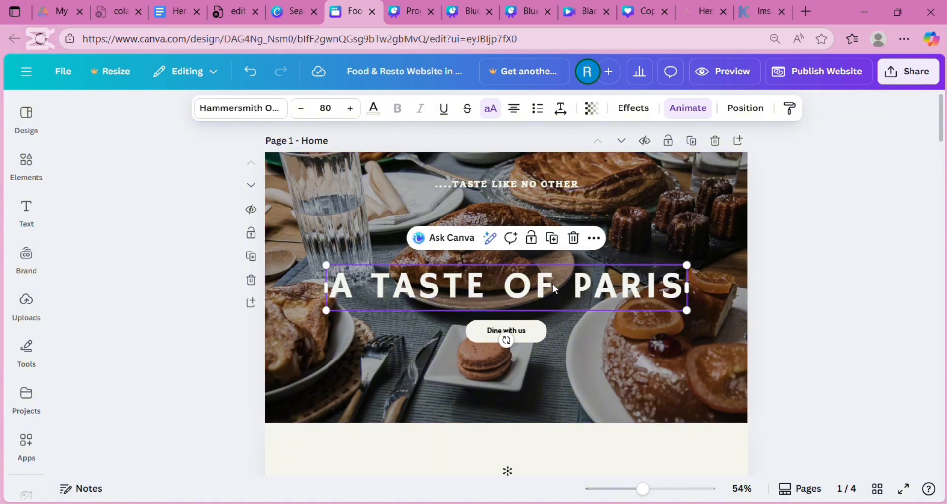
pyautogui.doubleClick(553, 286)
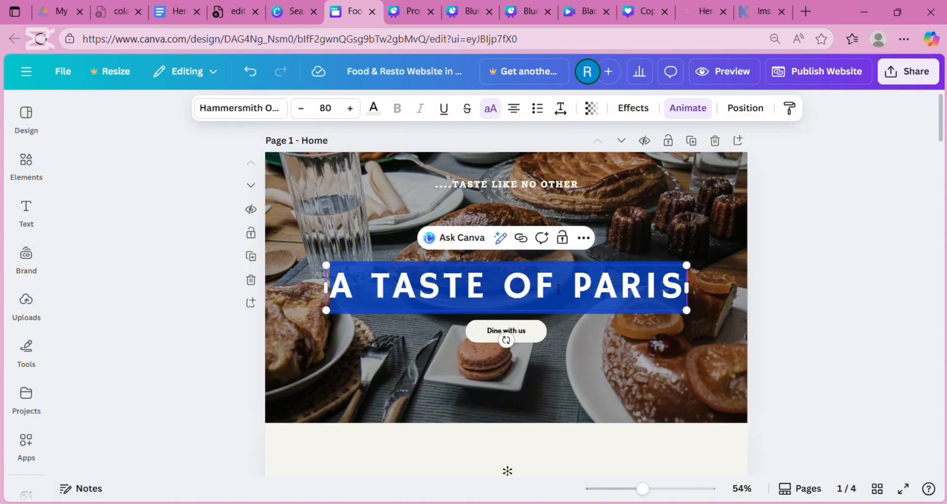
# - Overwrite the A TASTE OF PARIS heading with 'ESTY'S SNACKS', fixing the mistyped letters
pyautogui.press('End')
pyautogui.press('BackSpace')
pyautogui.press('BackSpace')
pyautogui.press('BackSpace')
pyautogui.press('BackSpace')
pyautogui.press('BackSpace')
pyautogui.press('BackSpace')
pyautogui.press('BackSpace')
pyautogui.press('BackSpace')
pyautogui.press('BackSpace')
pyautogui.press('BackSpace')
pyautogui.press('BackSpace')
pyautogui.press('BackSpace')
pyautogui.press('BackSpace')
pyautogui.press('BackSpace')
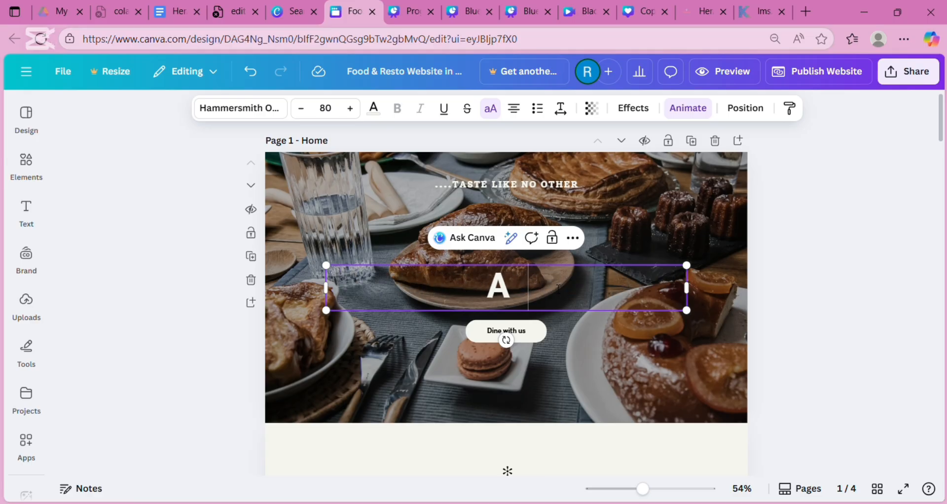
pyautogui.press('BackSpace')
pyautogui.write('ES')
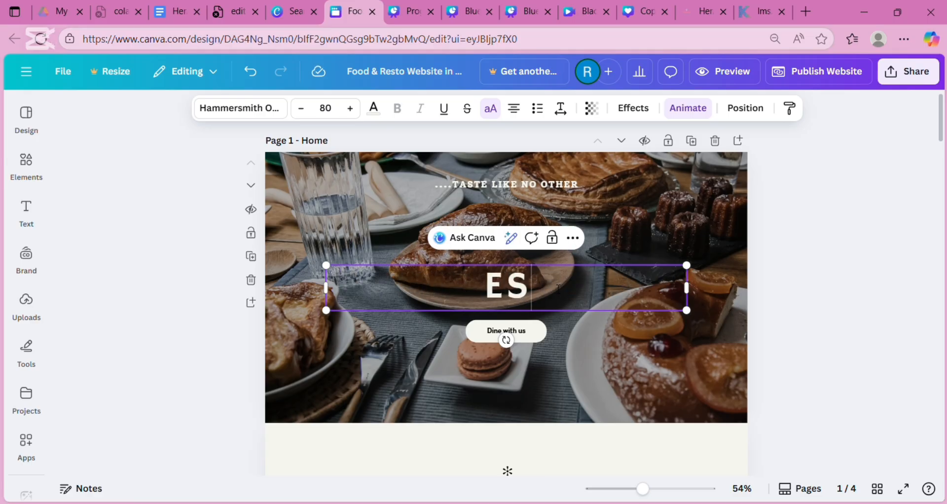
pyautogui.write("TY'S")
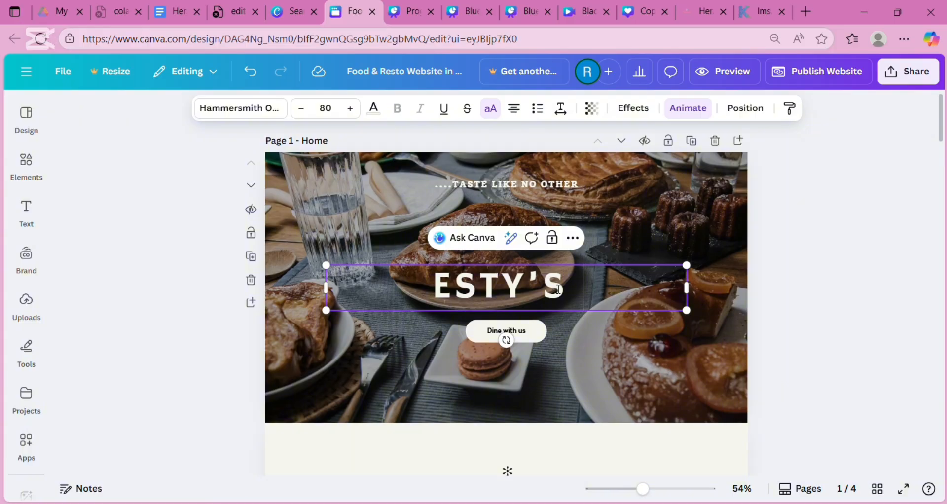
pyautogui.write(' SAN')
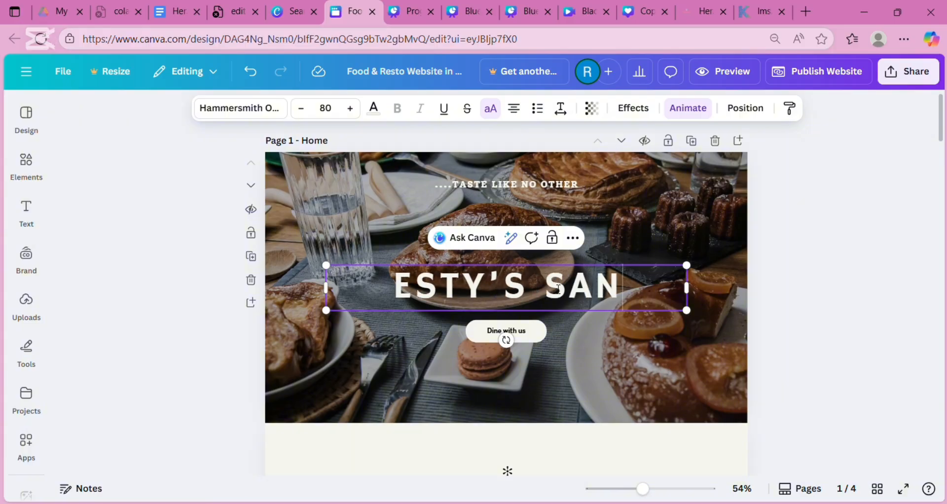
pyautogui.write('C')
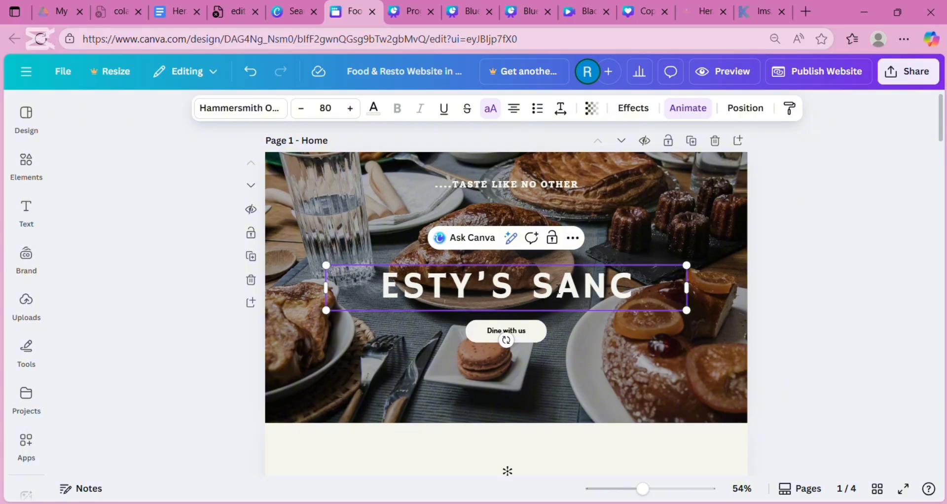
pyautogui.press('BackSpace')
pyautogui.press('BackSpace')
pyautogui.press('BackSpace')
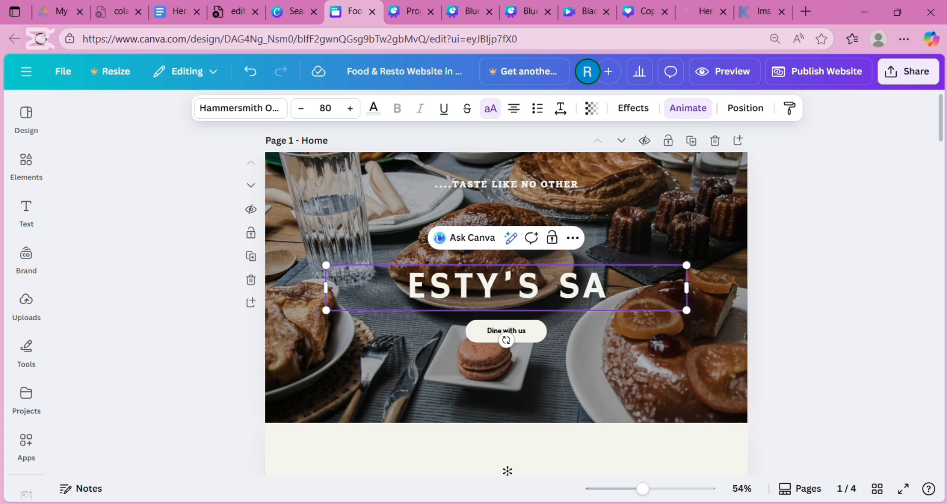
pyautogui.write('NACKS')
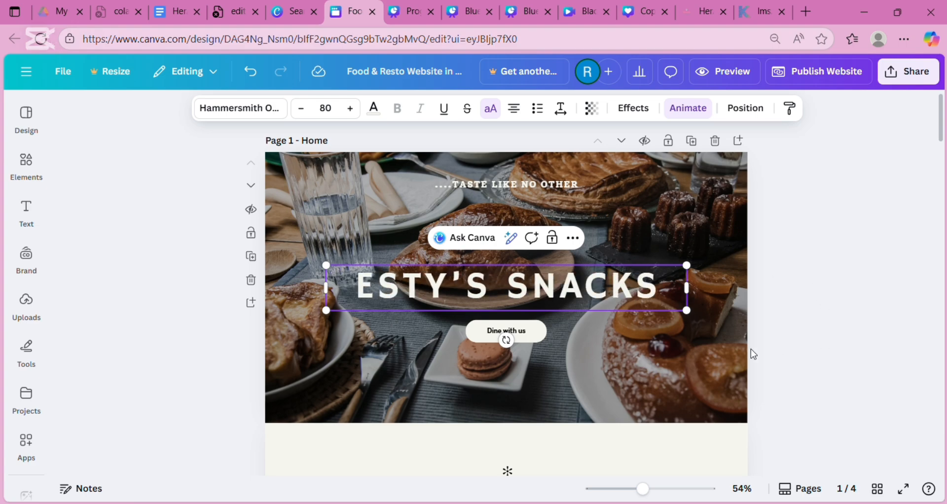
# - Relabel the 'Dine with us' hero button as 'Order'
pyautogui.click(769, 351)
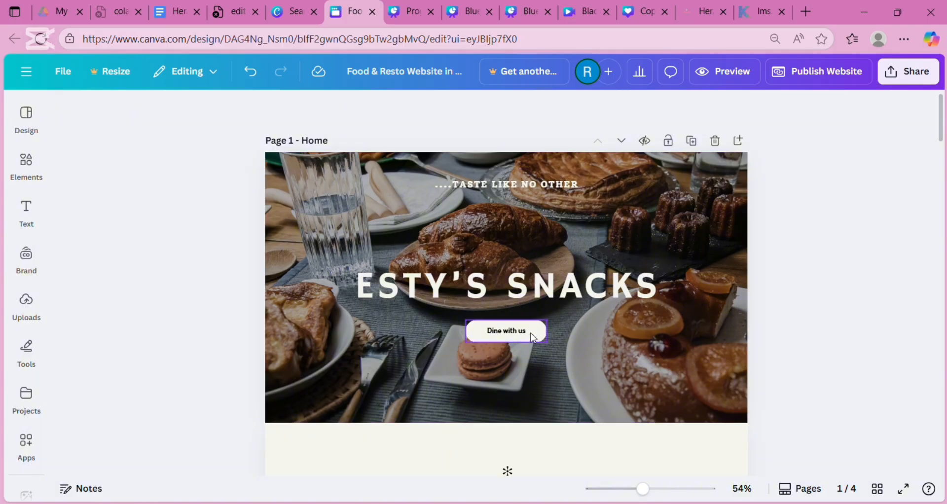
pyautogui.doubleClick(534, 339)
pyautogui.press('BackSpace')
pyautogui.press('BackSpace')
pyautogui.press('BackSpace')
pyautogui.press('BackSpace')
pyautogui.press('BackSpace')
pyautogui.press('BackSpace')
pyautogui.press('BackSpace')
pyautogui.press('BackSpace')
pyautogui.press('BackSpace')
pyautogui.press('BackSpace')
pyautogui.press('BackSpace')
pyautogui.press('BackSpace')
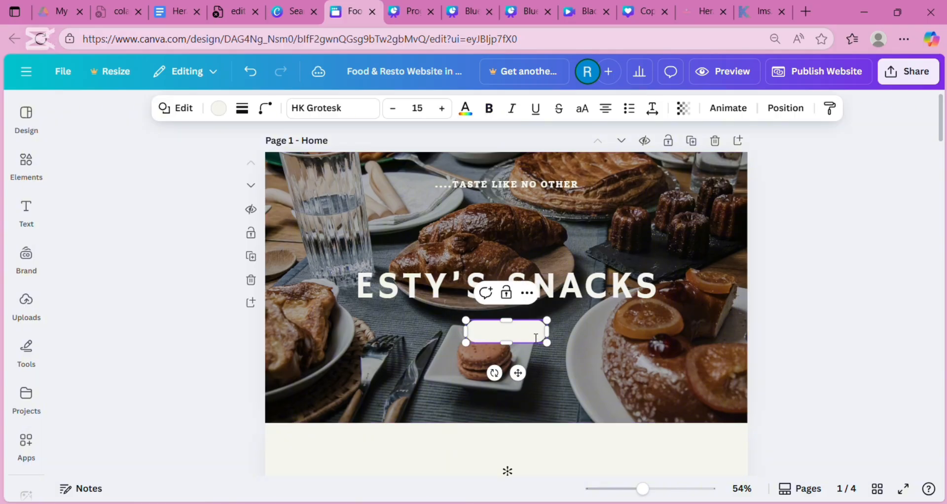
pyautogui.write('Orde')
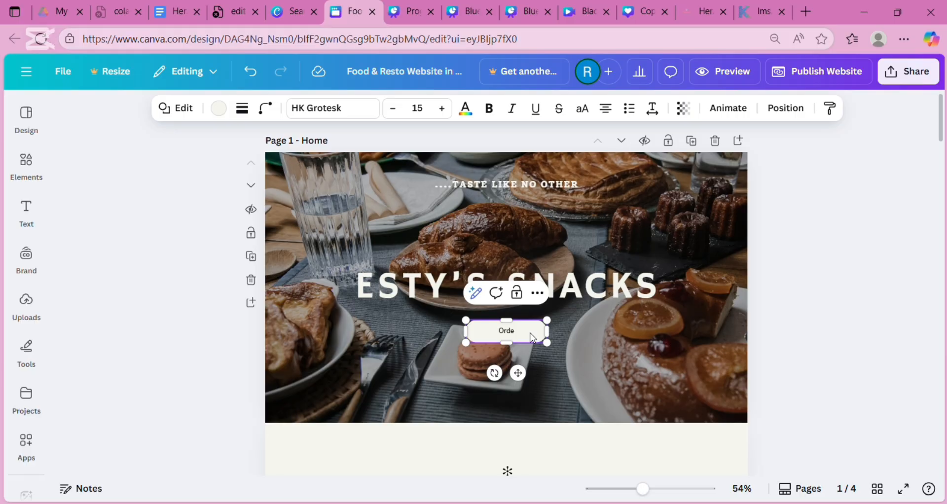
pyautogui.write('r')
pyautogui.moveTo(942, 134); pyautogui.dragTo(943, 171)
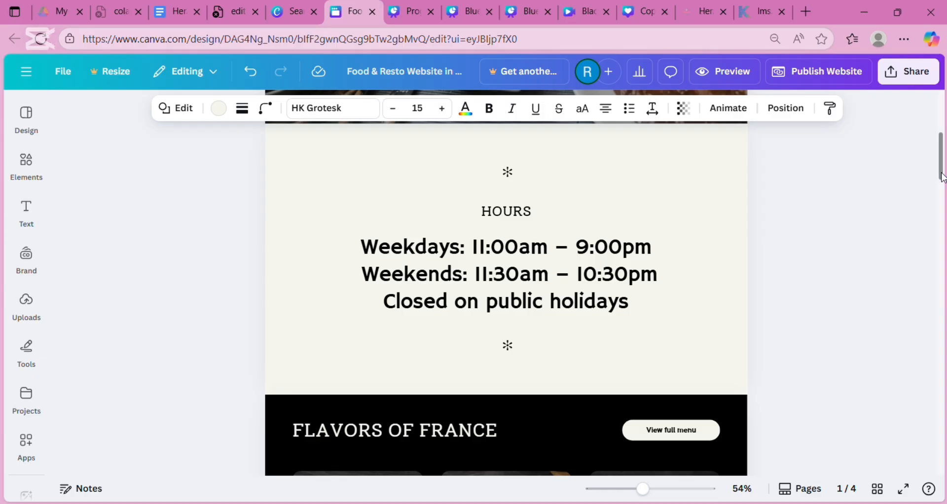
pyautogui.moveTo(941, 148); pyautogui.dragTo(944, 94)
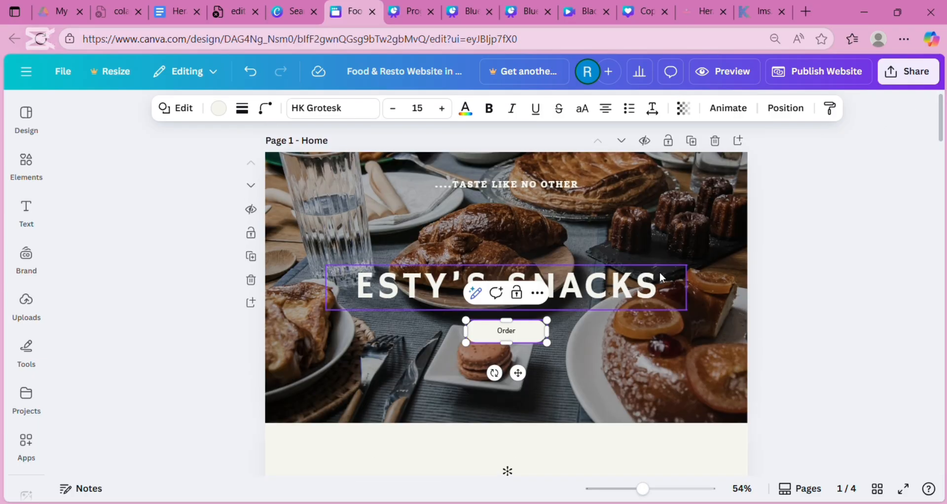
pyautogui.click(674, 307)
pyautogui.click(674, 307)
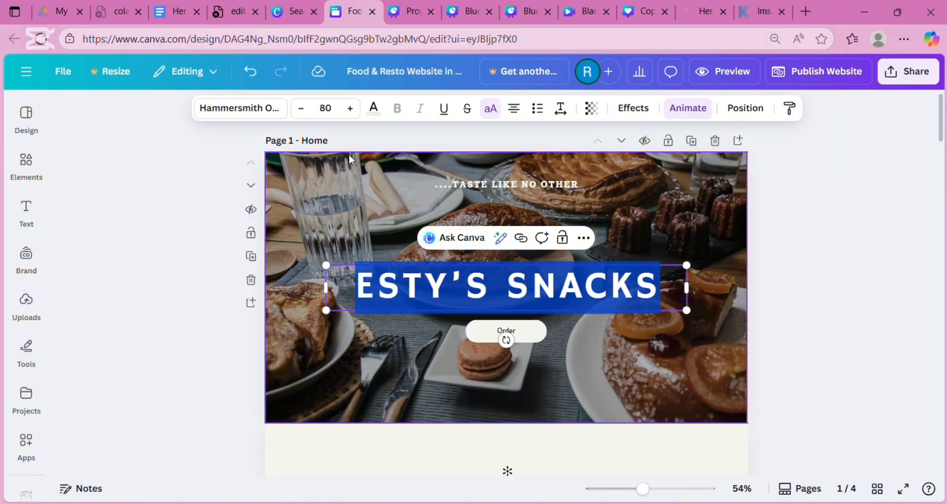
# - Try Brittany, Alice and Garet on the heading, then apply Noto Serif Display ExtraCondensed
pyautogui.click(244, 117)
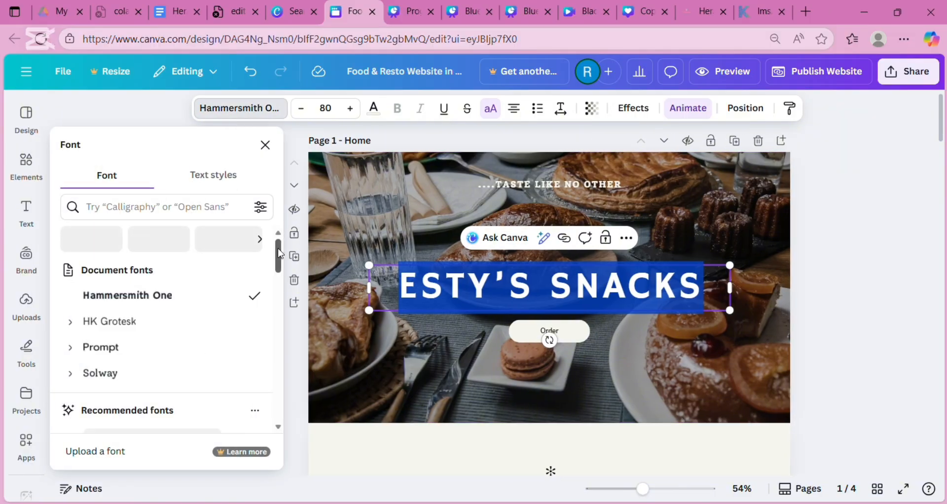
pyautogui.moveTo(277, 251); pyautogui.dragTo(272, 339)
pyautogui.scroll(-5, 272, 339)
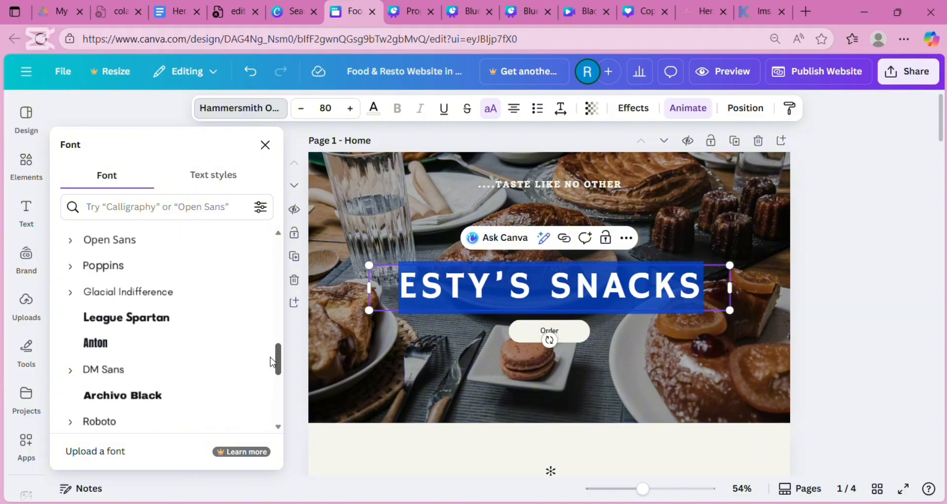
pyautogui.scroll(-3, 275, 378)
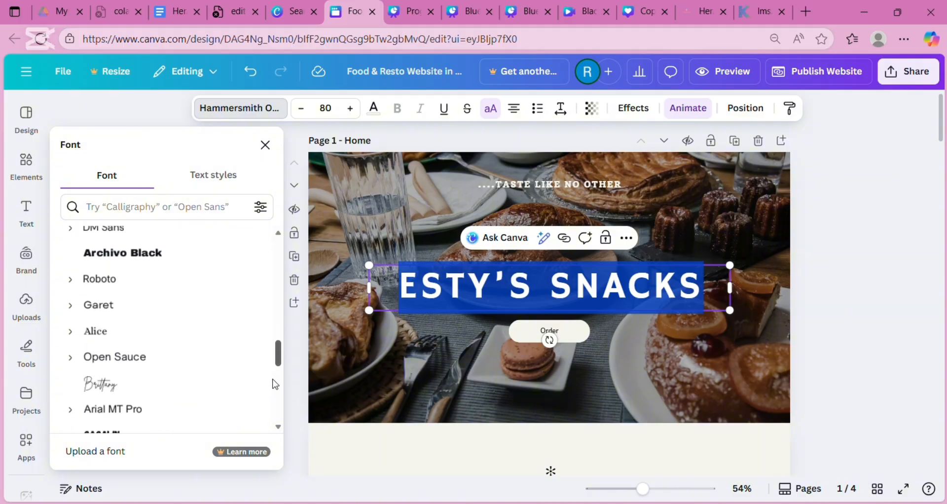
pyautogui.click(176, 386)
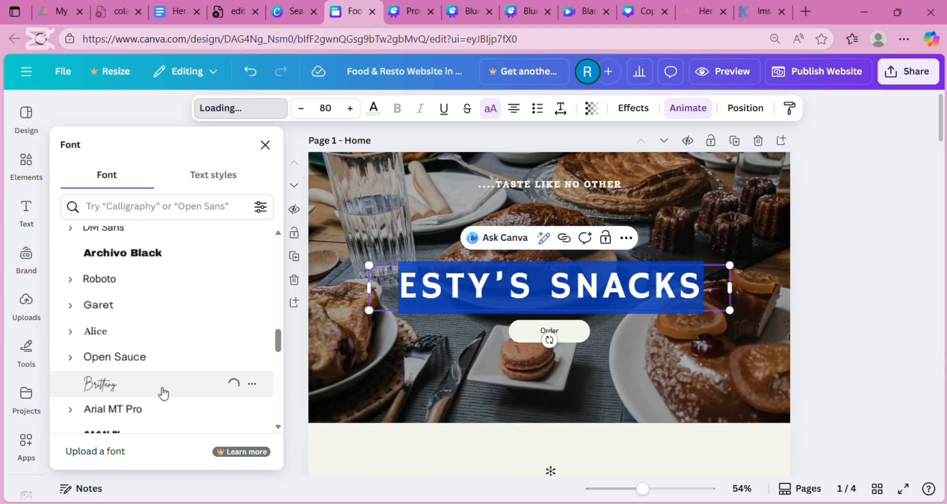
pyautogui.click(167, 340)
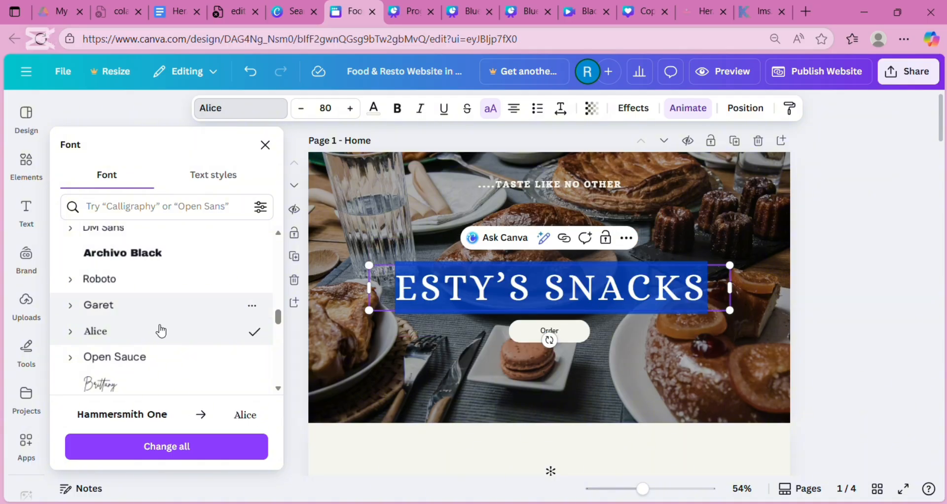
pyautogui.click(166, 307)
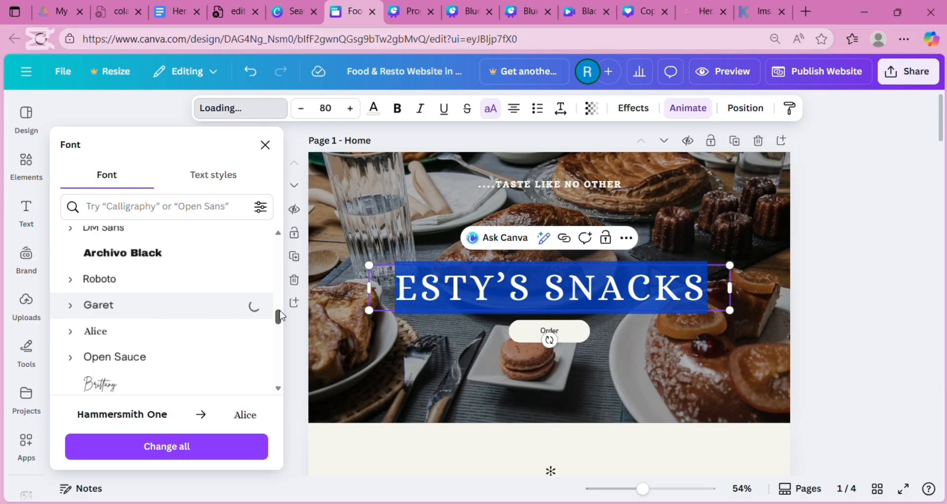
pyautogui.moveTo(279, 315); pyautogui.dragTo(308, 271)
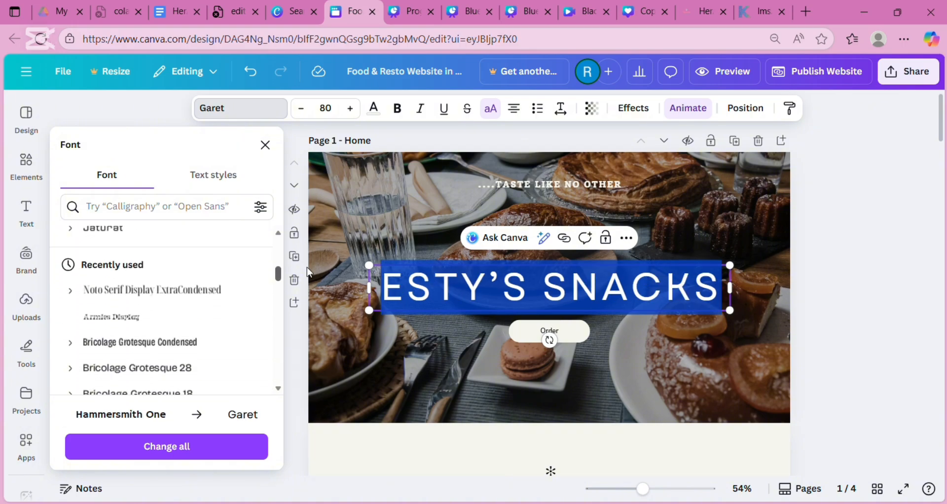
pyautogui.click(238, 298)
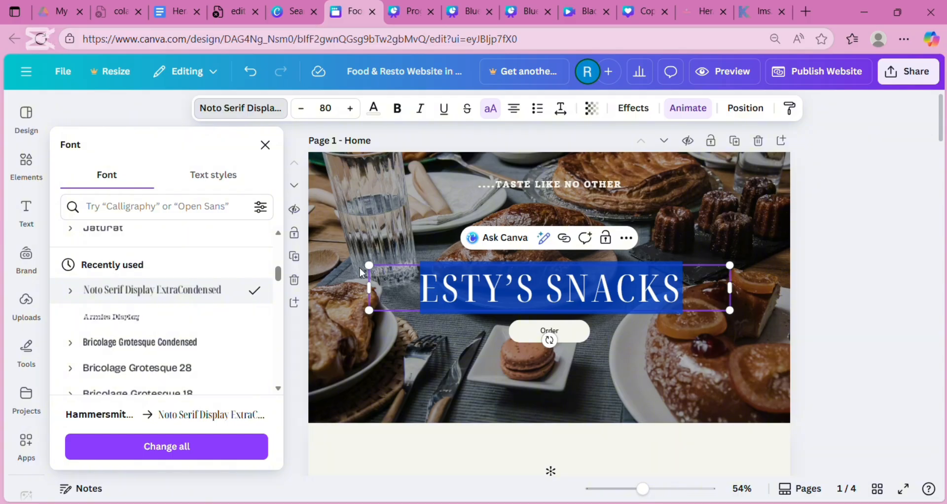
pyautogui.press('Escape')
pyautogui.click(406, 231)
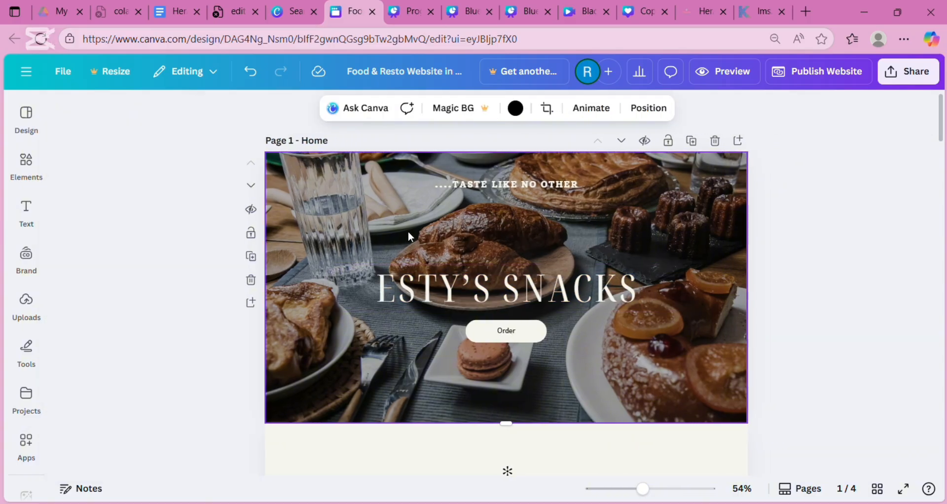
pyautogui.click(565, 185)
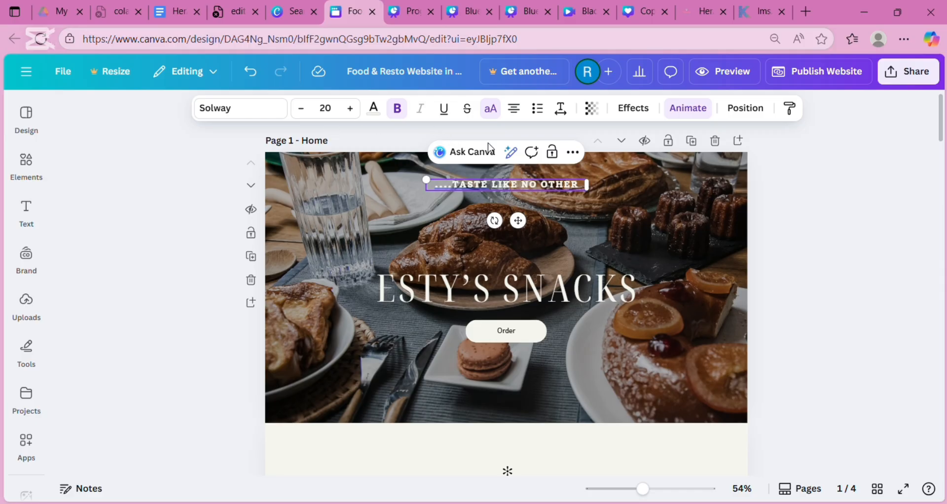
# - Switch the tagline font from Solway to Canva Sans, then to Arimo
pyautogui.click(590, 207)
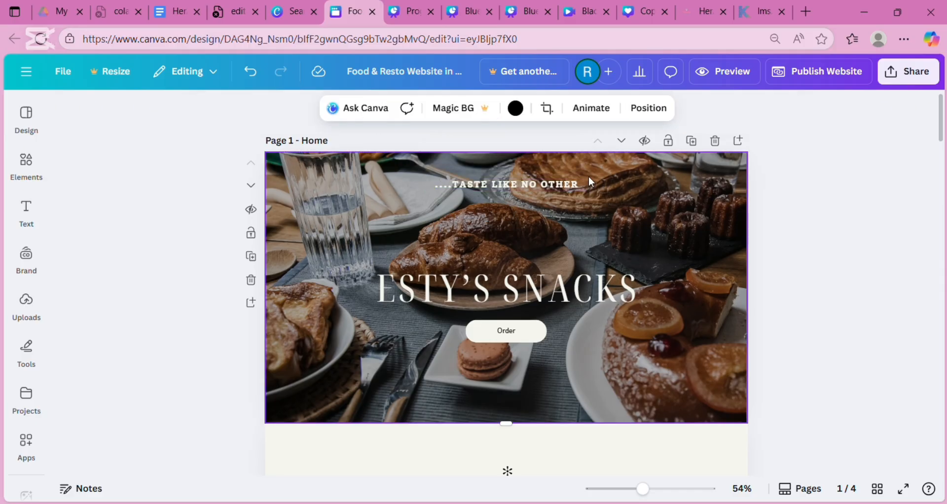
pyautogui.moveTo(589, 178); pyautogui.dragTo(427, 183)
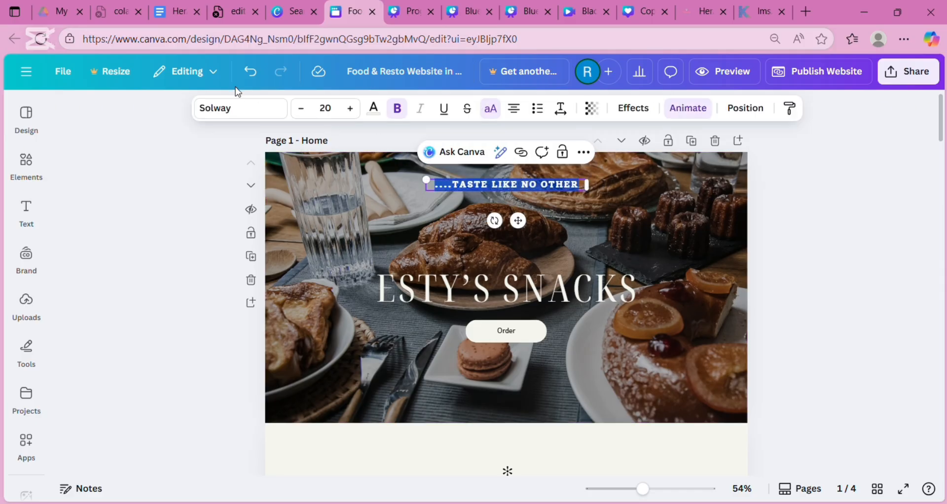
pyautogui.click(249, 111)
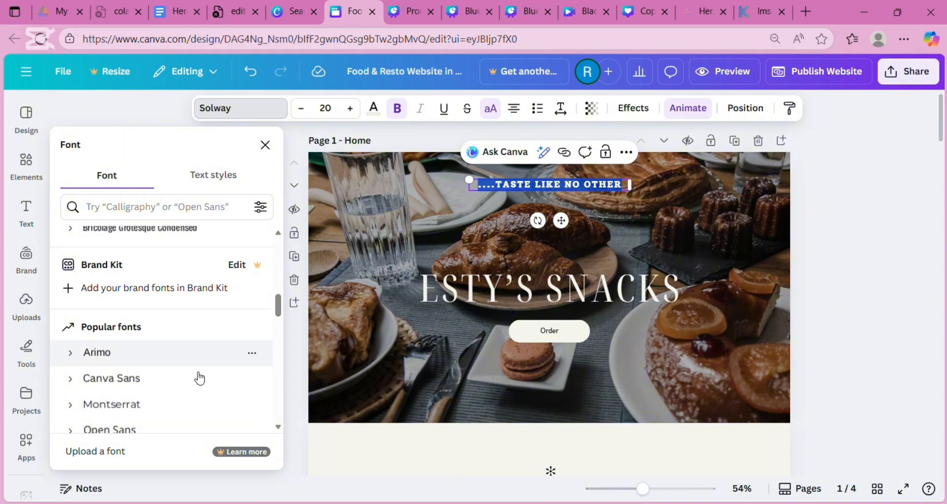
pyautogui.click(192, 386)
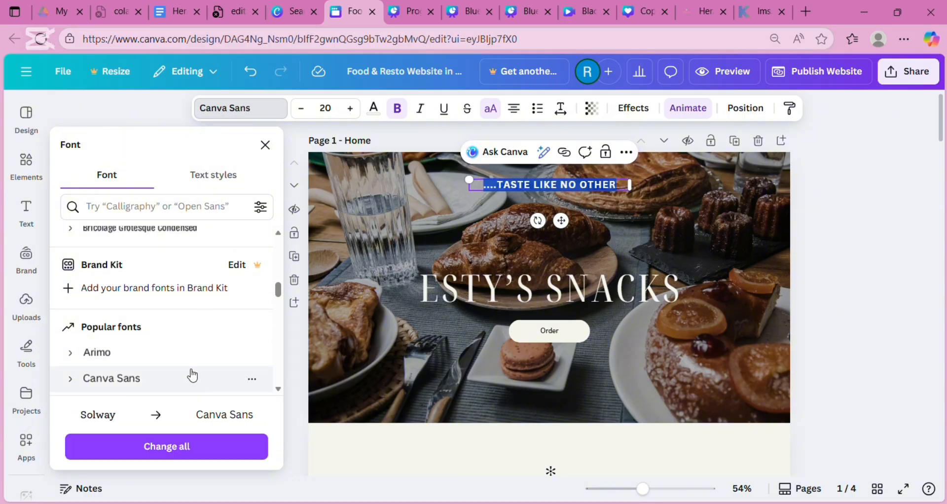
pyautogui.click(204, 357)
pyautogui.click(429, 305)
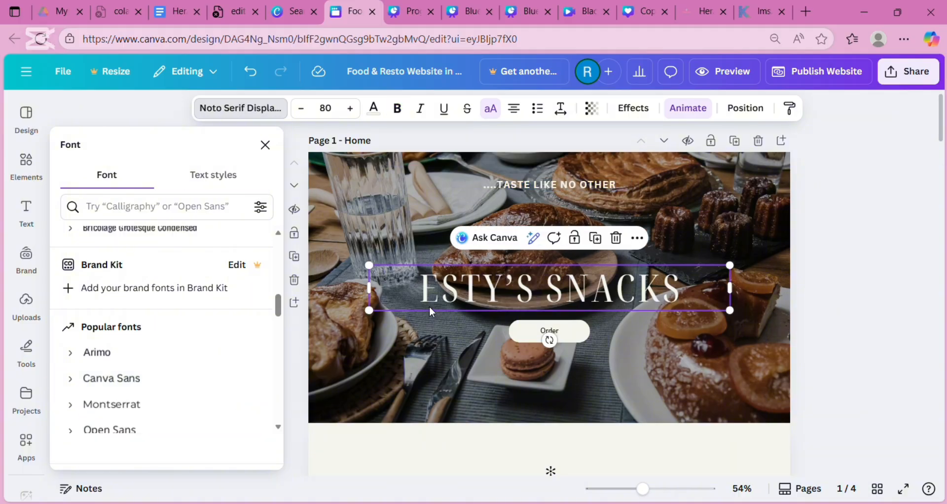
# - Test deep blue, orange, yellow and light grey on the heading, then restore light cream
pyautogui.click(378, 109)
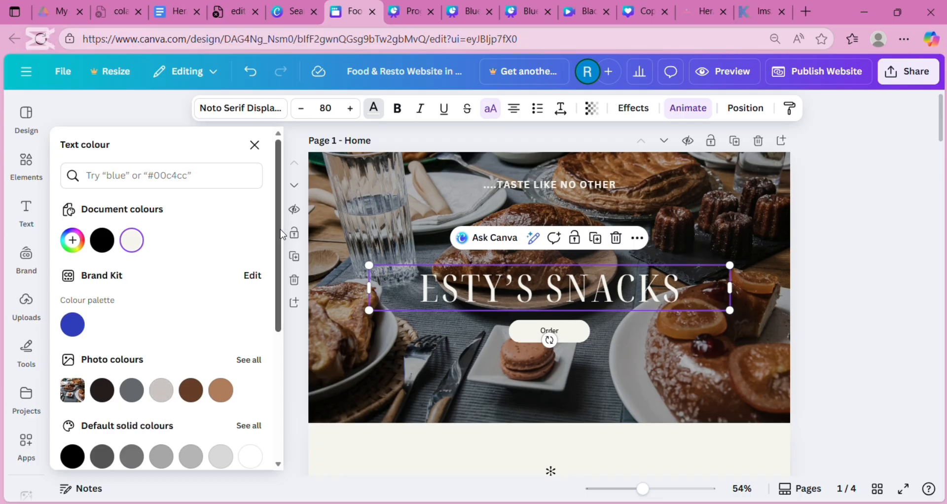
pyautogui.scroll(-2, 286, 302)
pyautogui.scroll(-1, 286, 307)
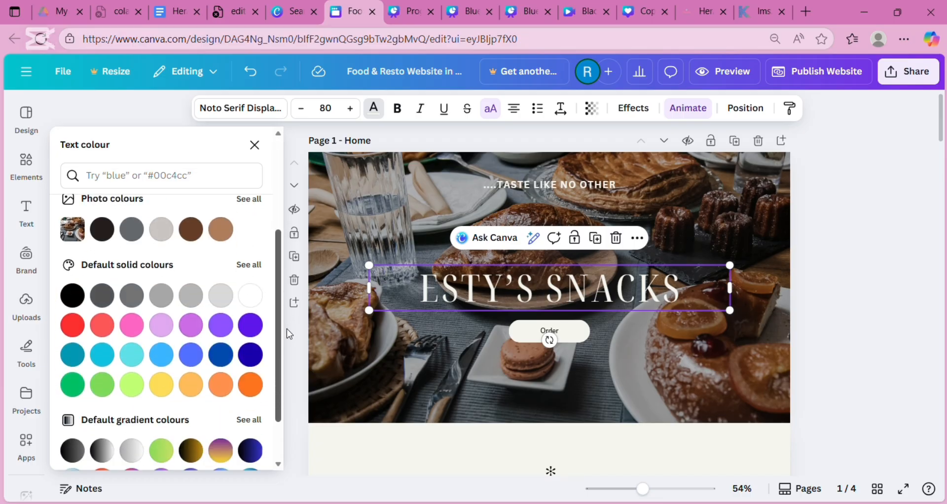
pyautogui.click(256, 361)
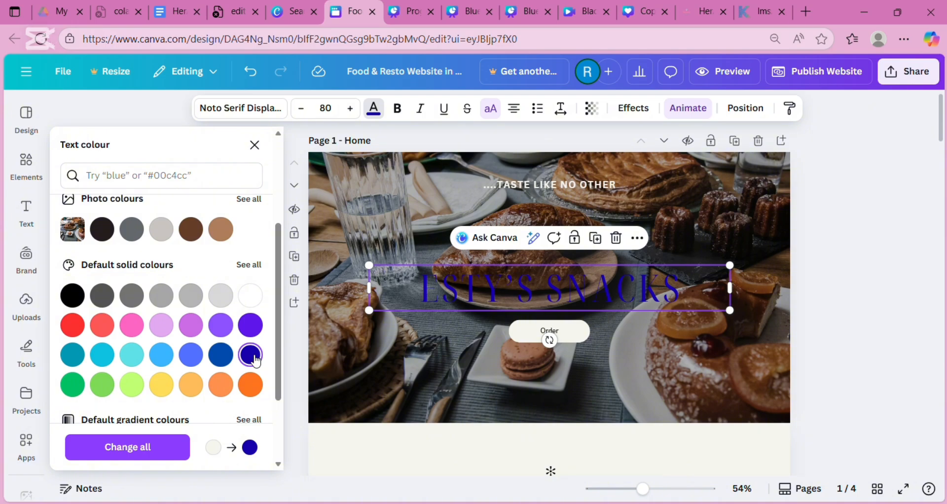
pyautogui.click(256, 387)
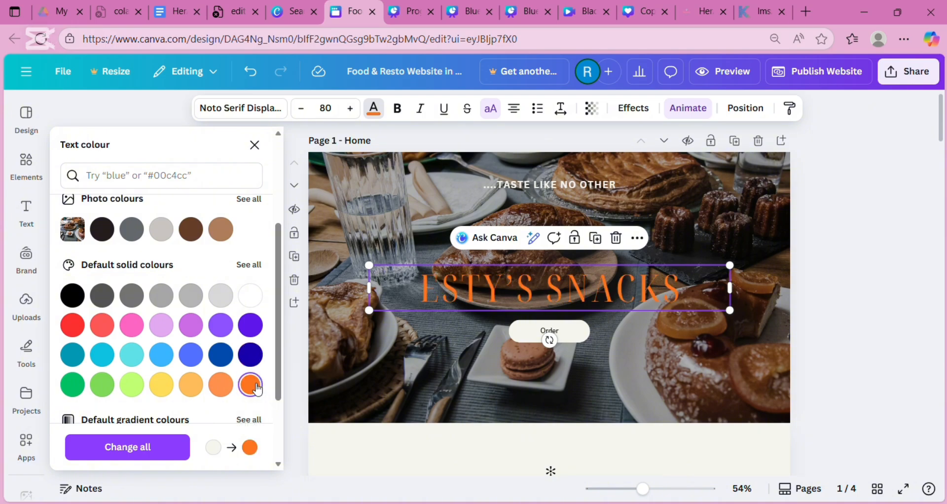
pyautogui.click(167, 389)
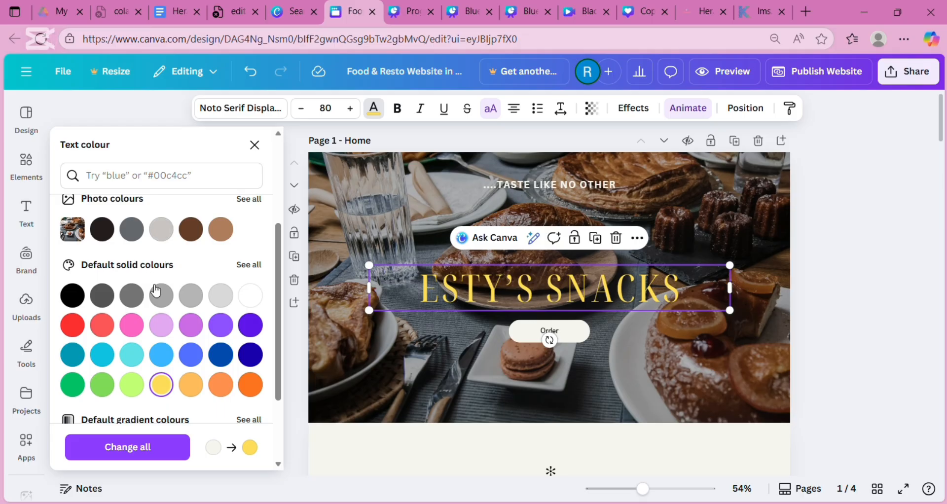
pyautogui.click(161, 229)
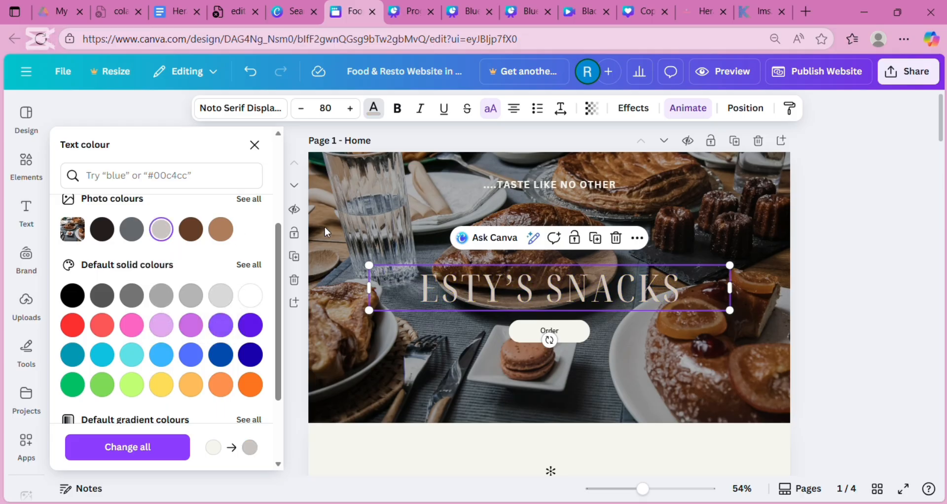
pyautogui.moveTo(278, 249); pyautogui.dragTo(290, 148)
pyautogui.click(131, 240)
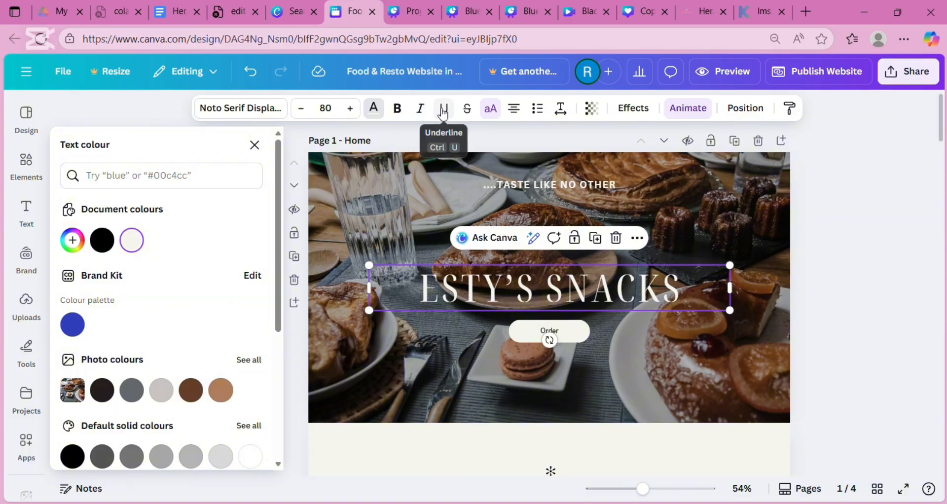
# - Cycle the heading's case and alignment options, leaving it in capitals and centred
pyautogui.click(490, 117)
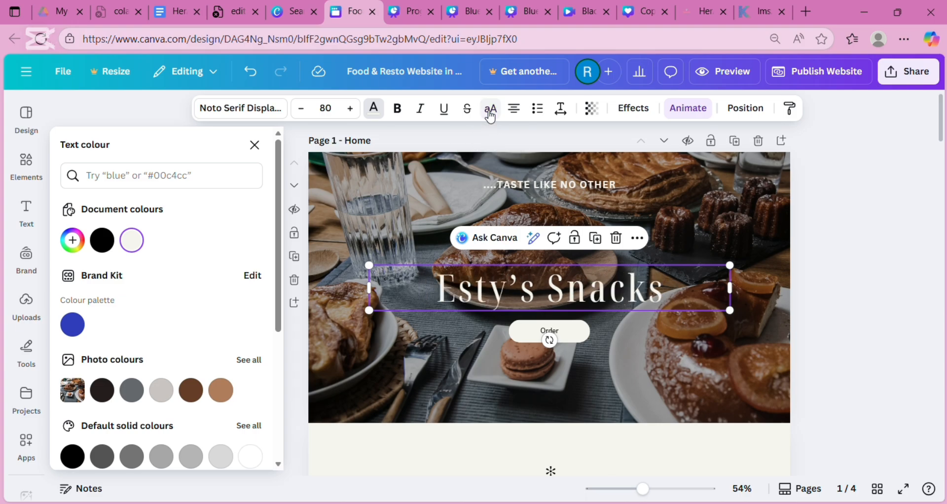
pyautogui.click(491, 117)
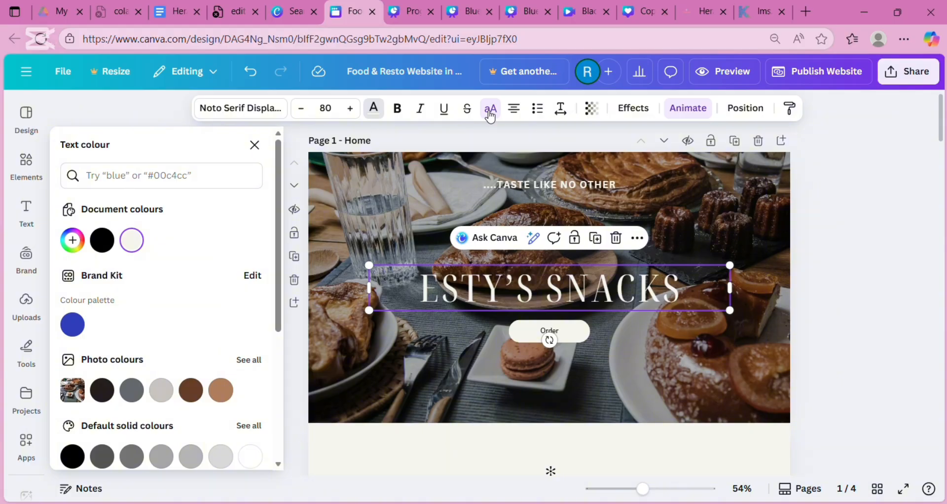
pyautogui.click(490, 117)
pyautogui.click(491, 117)
pyautogui.click(518, 122)
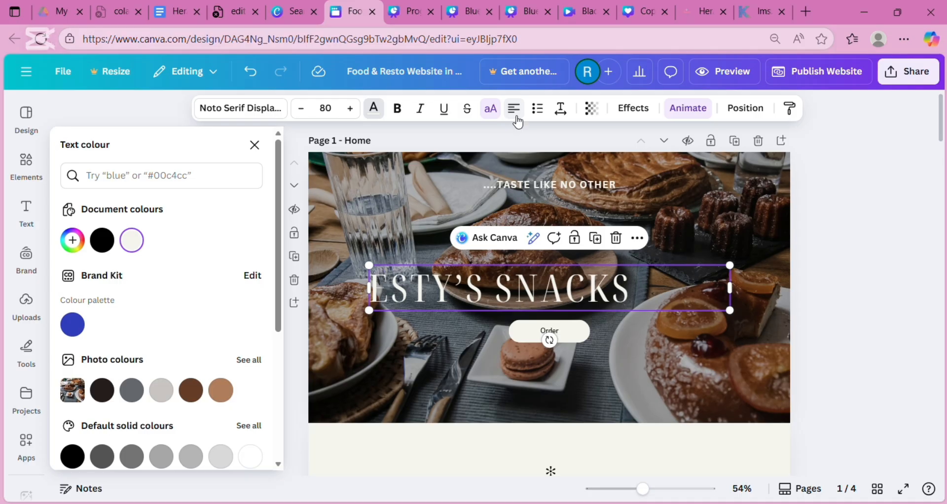
pyautogui.click(517, 122)
pyautogui.click(517, 122)
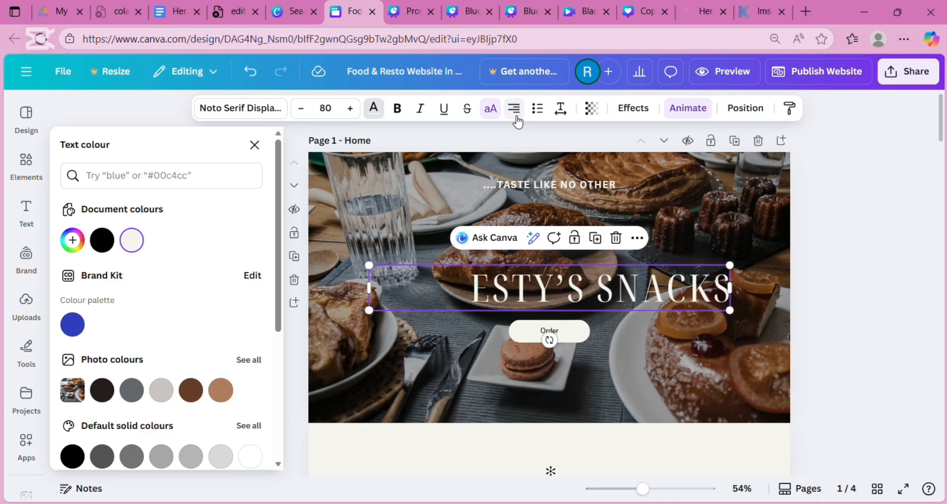
pyautogui.click(517, 122)
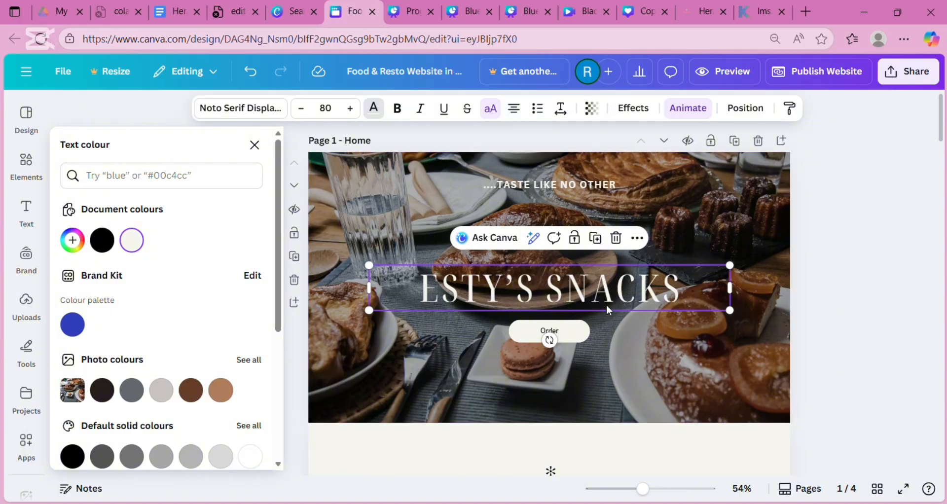
# - Nudge the heading slightly higher and keep its transparency at 100
pyautogui.moveTo(606, 304)
pyautogui.mouseDown()
pyautogui.moveTo(576, 206)
pyautogui.moveTo(567, 276)
pyautogui.moveTo(345, 207)
pyautogui.moveTo(606, 380)
pyautogui.moveTo(578, 301)
pyautogui.moveTo(611, 303)
pyautogui.mouseUp()
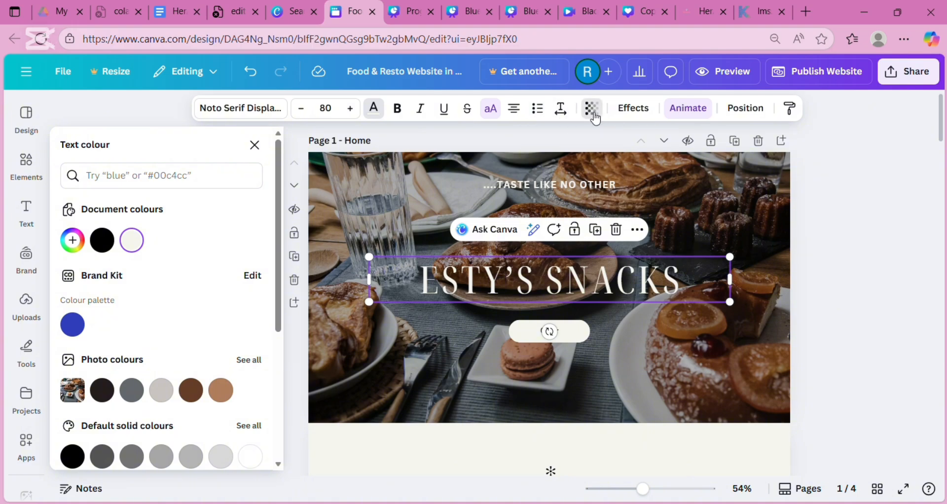
pyautogui.click(594, 114)
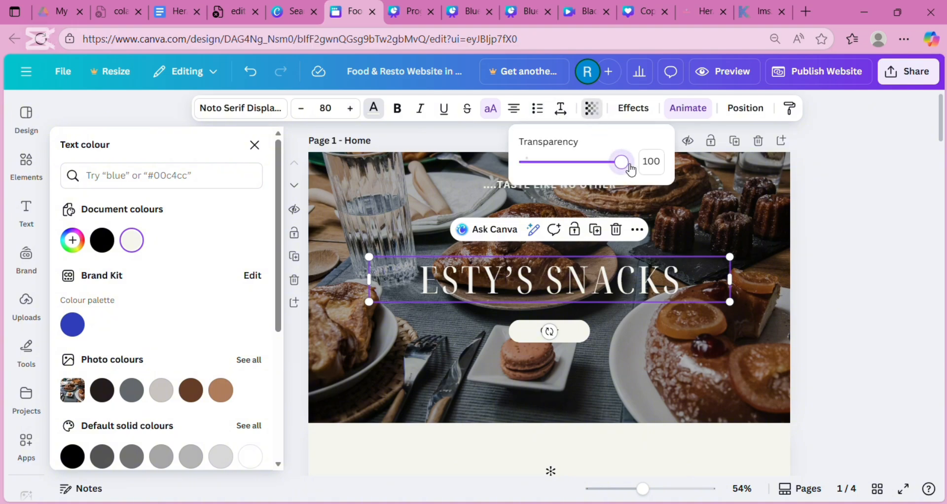
pyautogui.moveTo(621, 163)
pyautogui.mouseDown()
pyautogui.moveTo(518, 169)
pyautogui.moveTo(636, 165)
pyautogui.mouseUp()
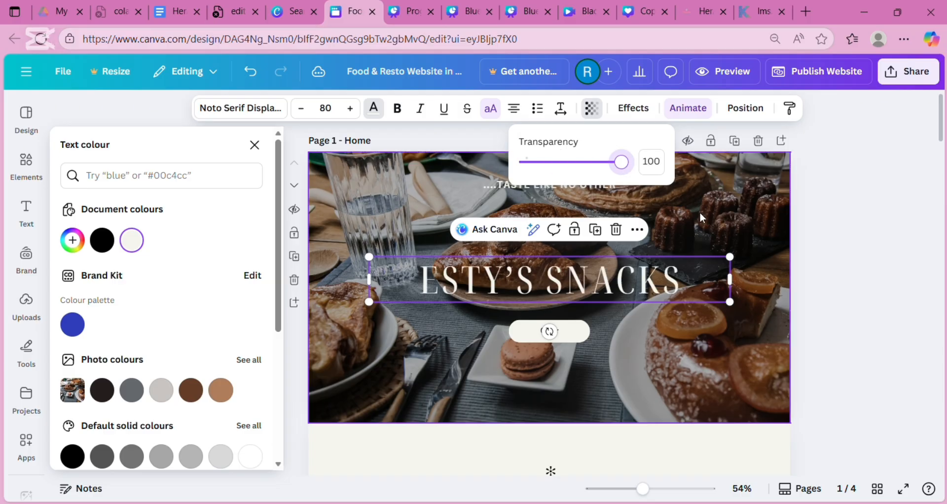
pyautogui.click(722, 221)
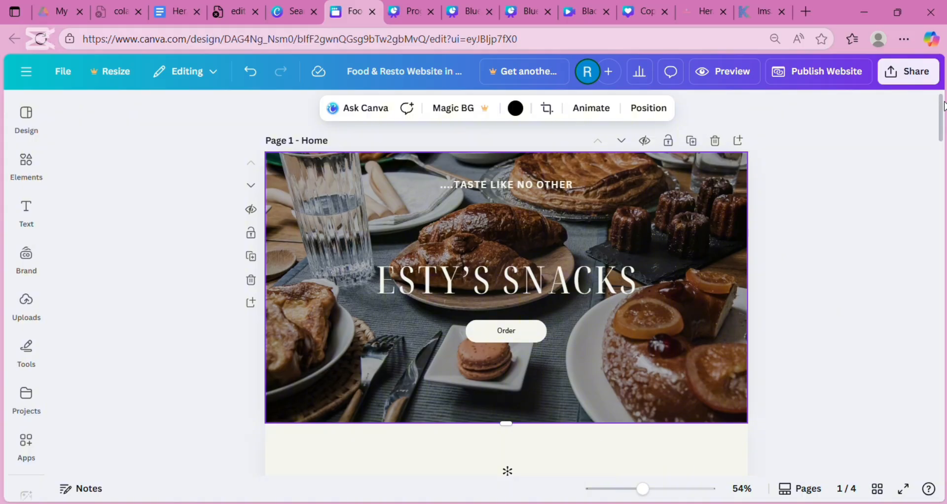
# - Scroll up from Page 2 - About toward the Home page, selecting the FRENCH CONNECTION heading
pyautogui.moveTo(939, 100); pyautogui.dragTo(944, 170)
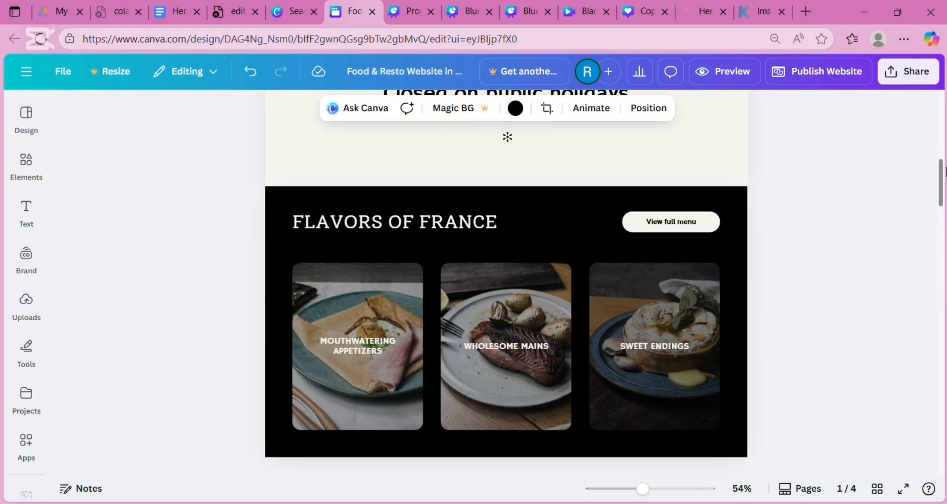
pyautogui.moveTo(943, 171); pyautogui.dragTo(944, 207)
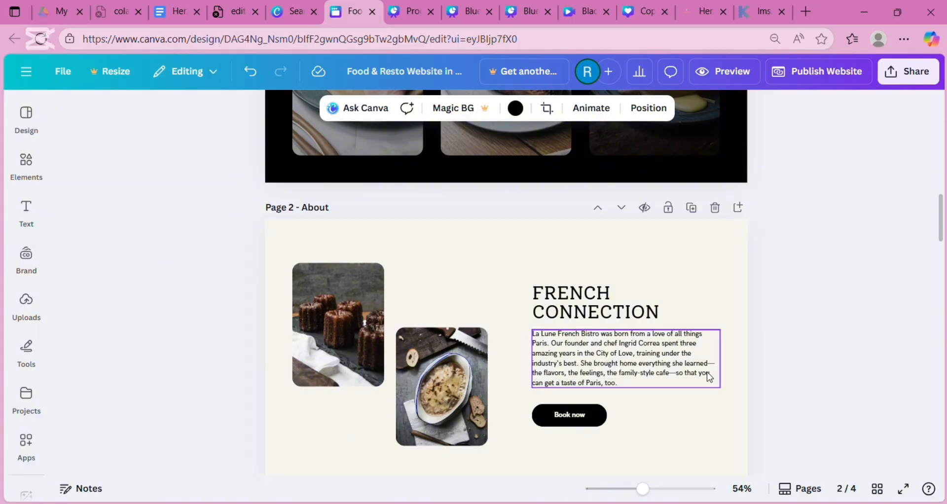
pyautogui.click(626, 298)
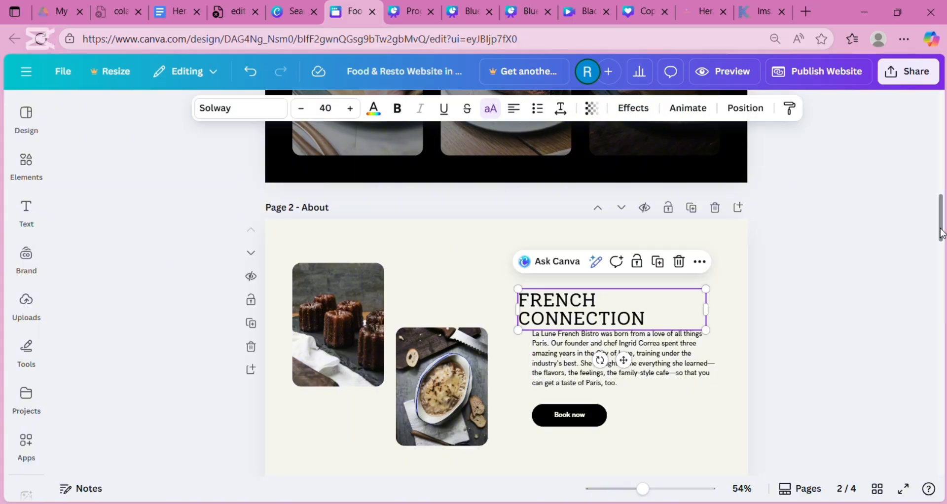
pyautogui.scroll(1, 940, 226)
pyautogui.moveTo(941, 227); pyautogui.dragTo(943, 124)
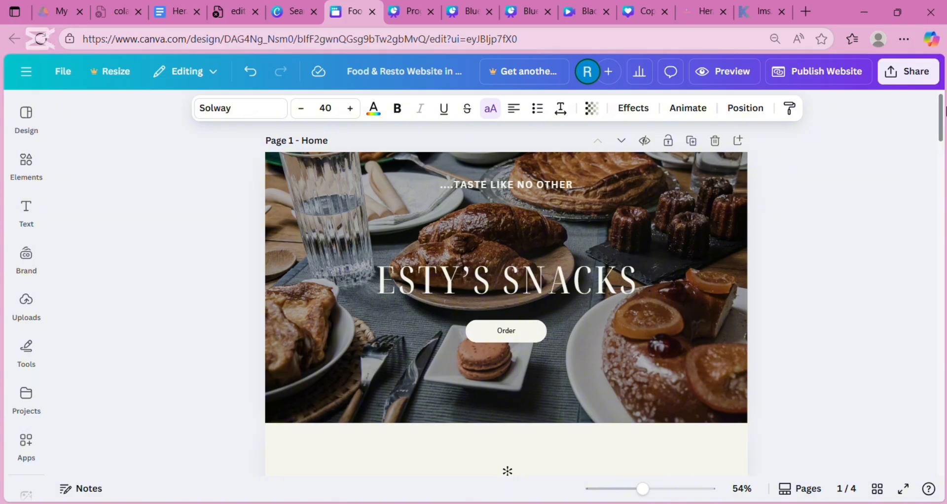
pyautogui.scroll(-15, 944, 111)
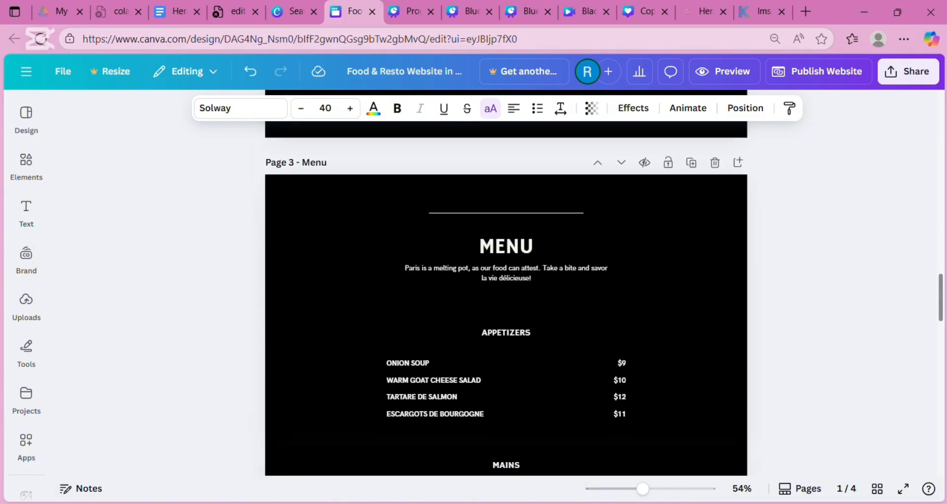
pyautogui.scroll(9, 505, 295)
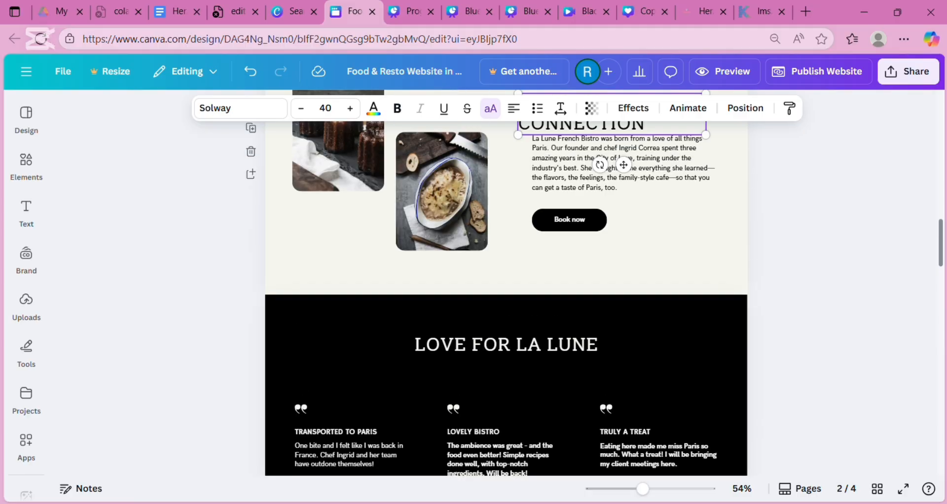
pyautogui.scroll(4, 506, 281)
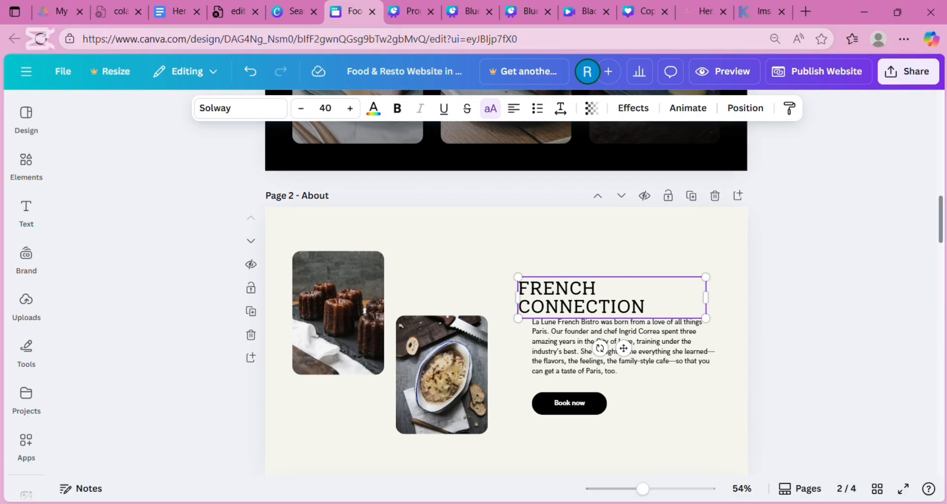
# - Reach the top of Page 1 - Home and open the Uploads panel
pyautogui.scroll(-1, 506, 296)
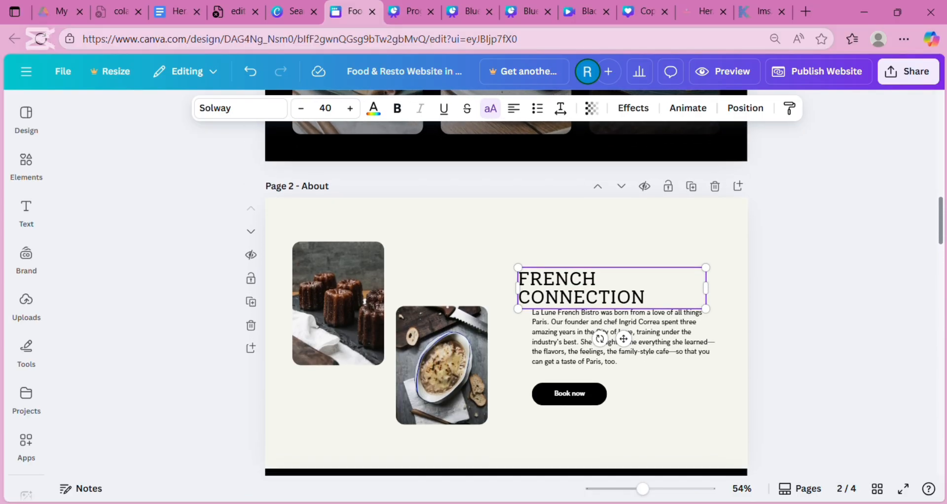
pyautogui.scroll(-1, 506, 296)
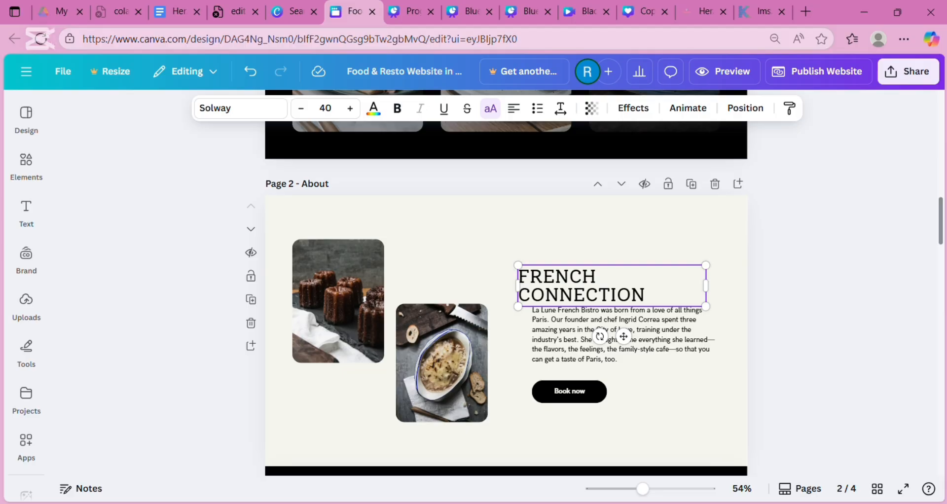
pyautogui.scroll(10, 506, 295)
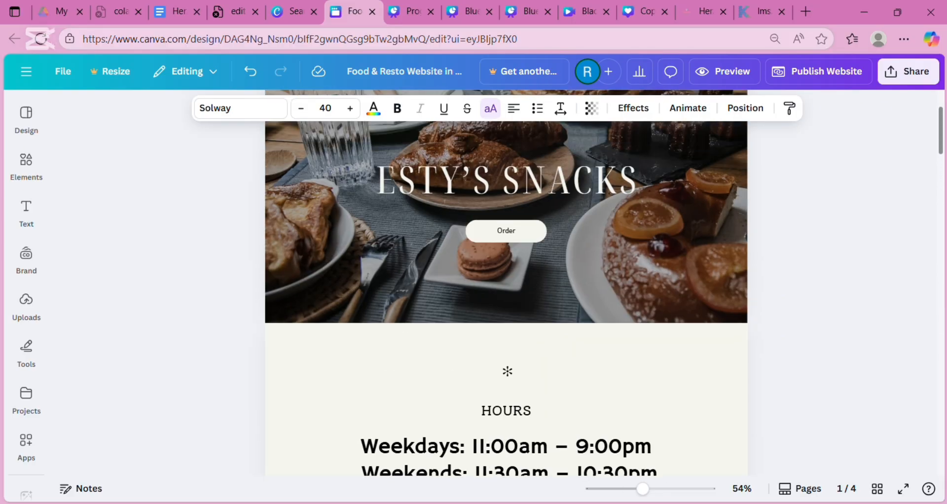
pyautogui.scroll(1, 506, 246)
pyautogui.scroll(1, 506, 271)
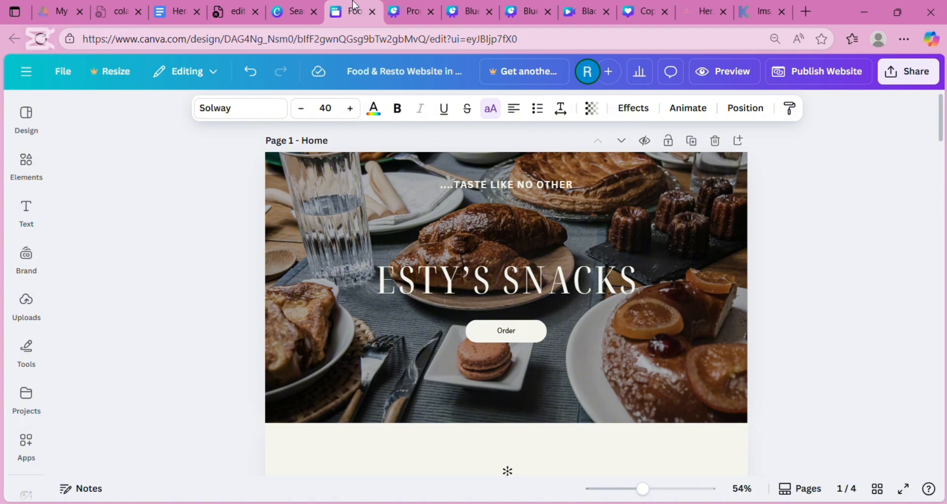
pyautogui.click(30, 310)
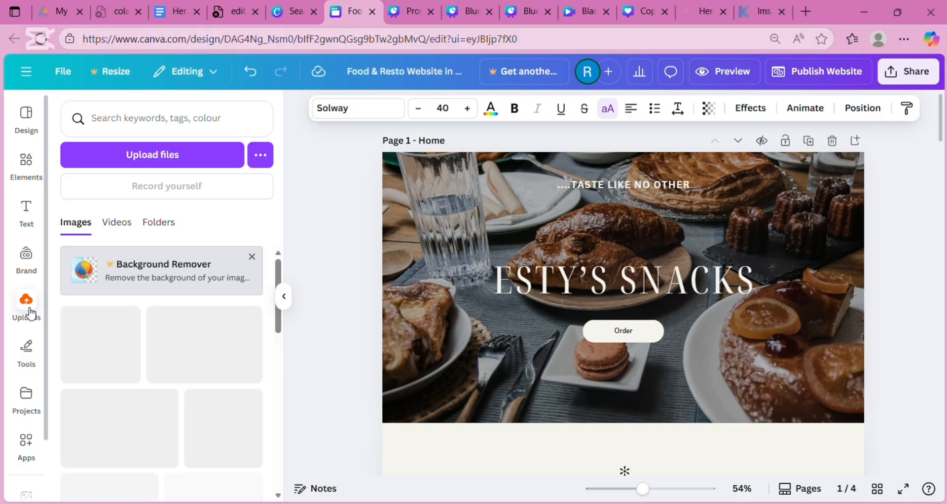
pyautogui.moveTo(76, 375)
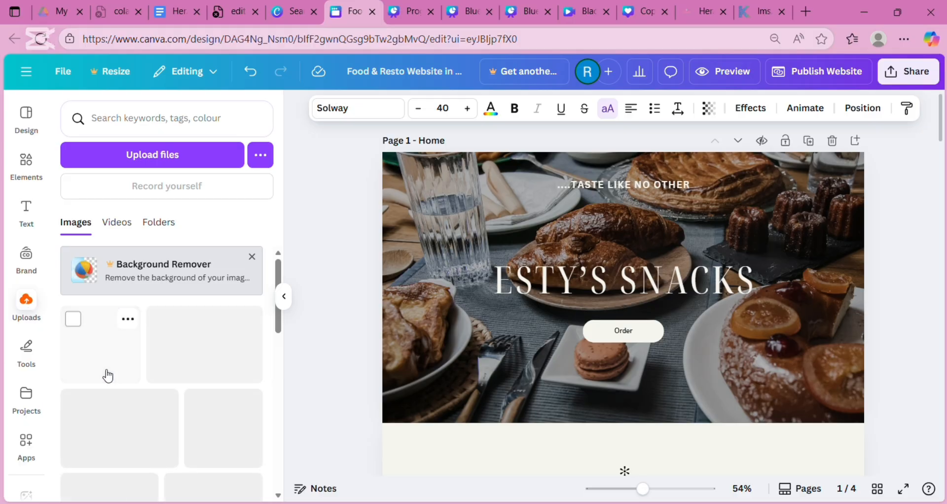
pyautogui.moveTo(108, 376); pyautogui.dragTo(120, 344)
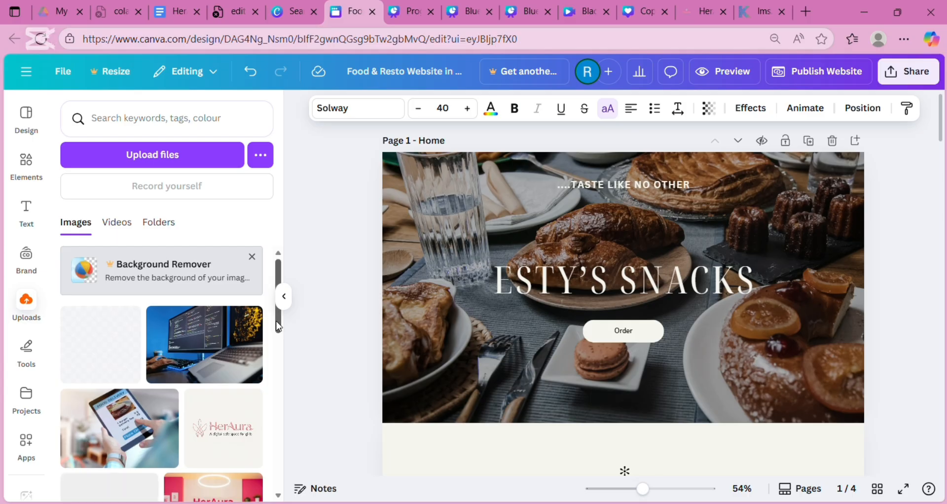
pyautogui.moveTo(279, 327); pyautogui.dragTo(283, 370)
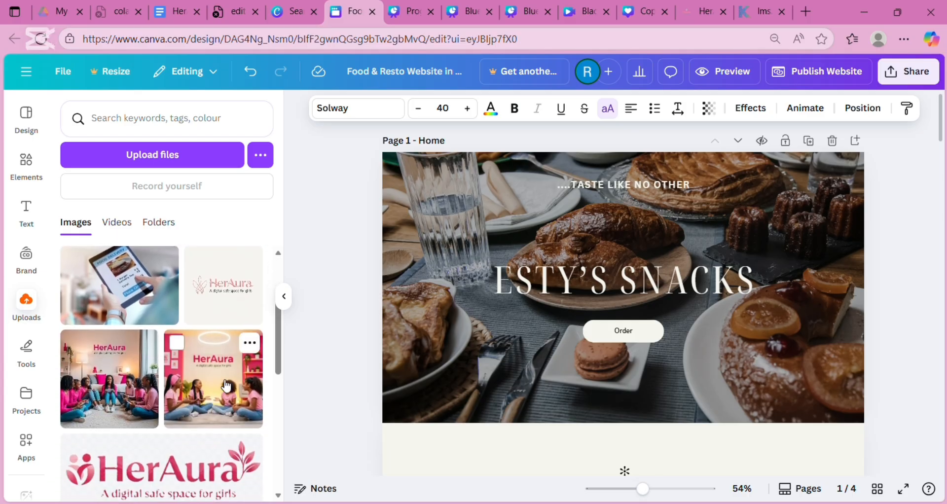
pyautogui.moveTo(226, 386); pyautogui.dragTo(454, 335)
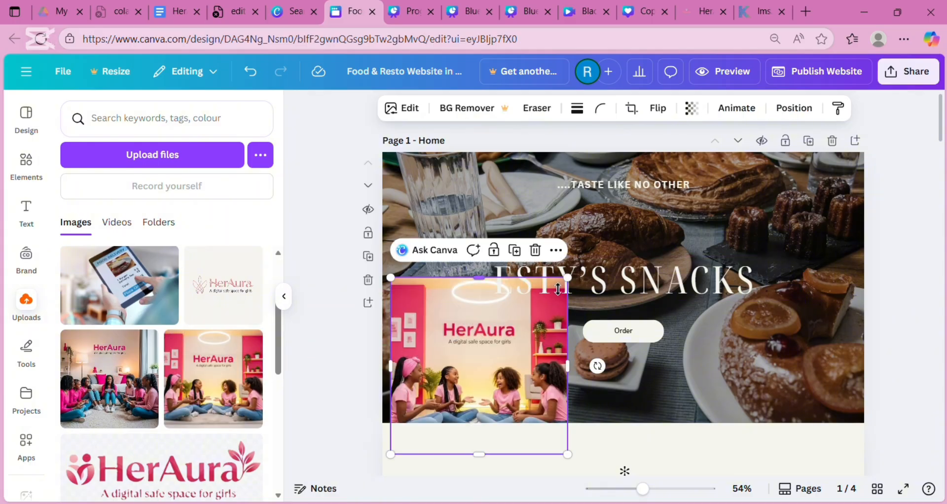
pyautogui.click(536, 250)
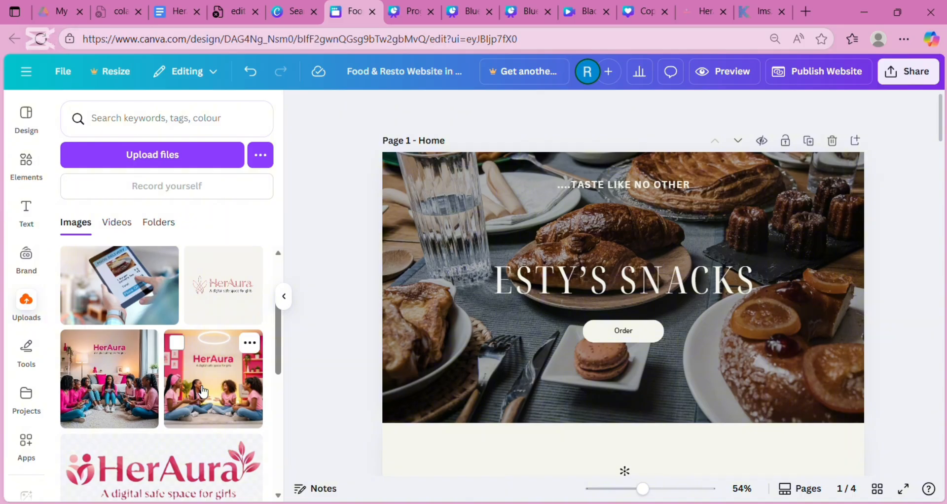
# - Place the pink HerAura photo over the hero and stretch it to both side edges
pyautogui.moveTo(203, 392); pyautogui.dragTo(520, 209)
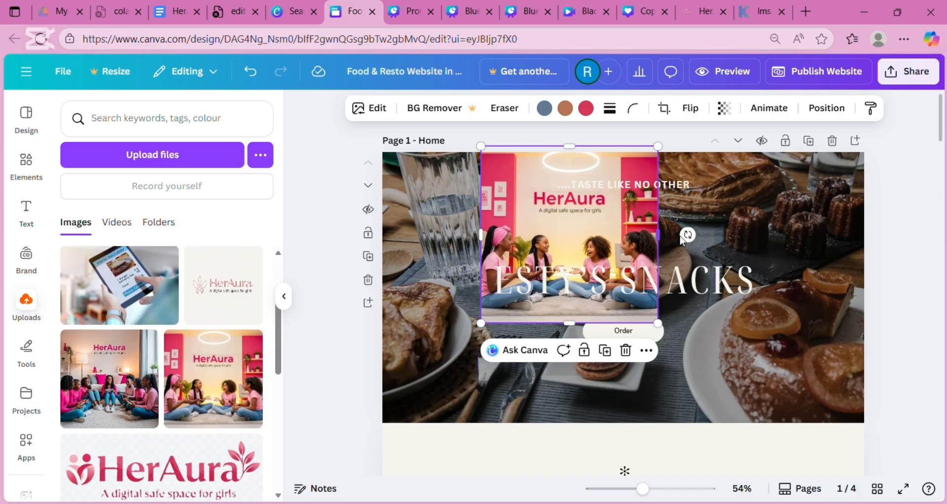
pyautogui.moveTo(667, 247); pyautogui.dragTo(873, 236)
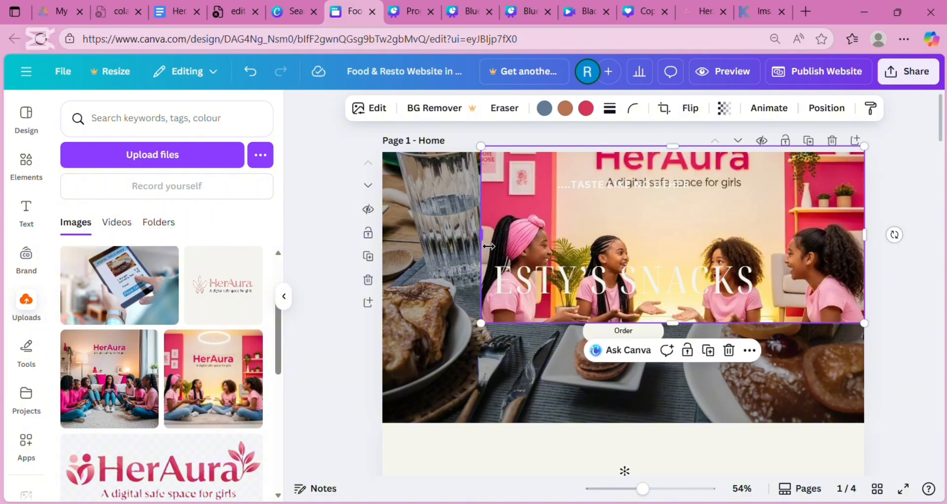
pyautogui.moveTo(488, 246); pyautogui.dragTo(383, 269)
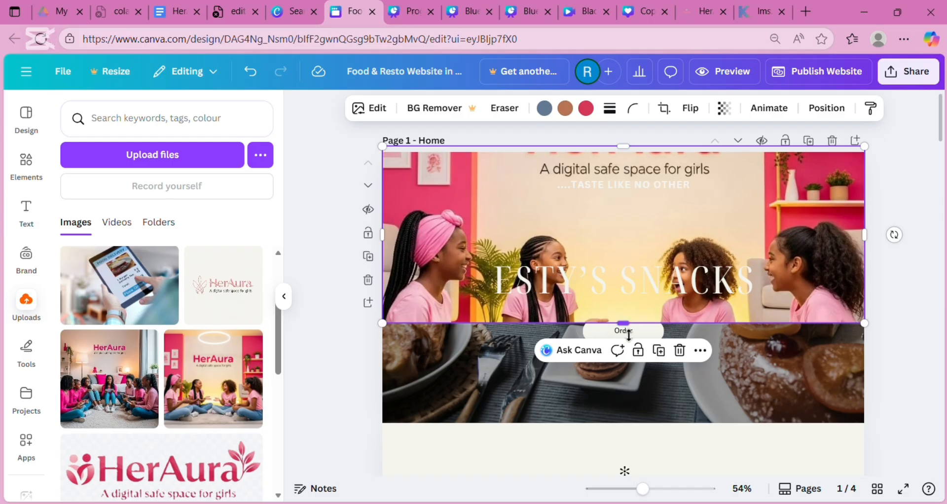
pyautogui.moveTo(629, 334); pyautogui.dragTo(655, 281)
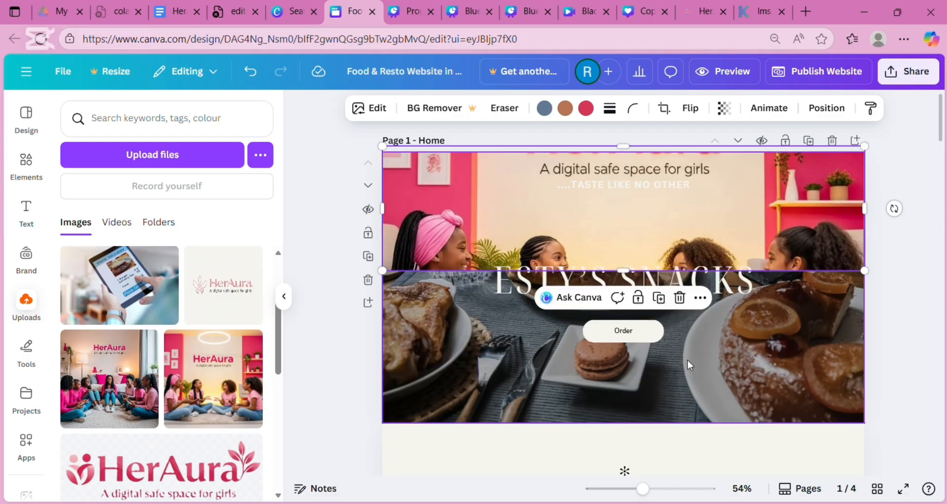
# - Copy the Order button from its more-actions menu
pyautogui.click(916, 358)
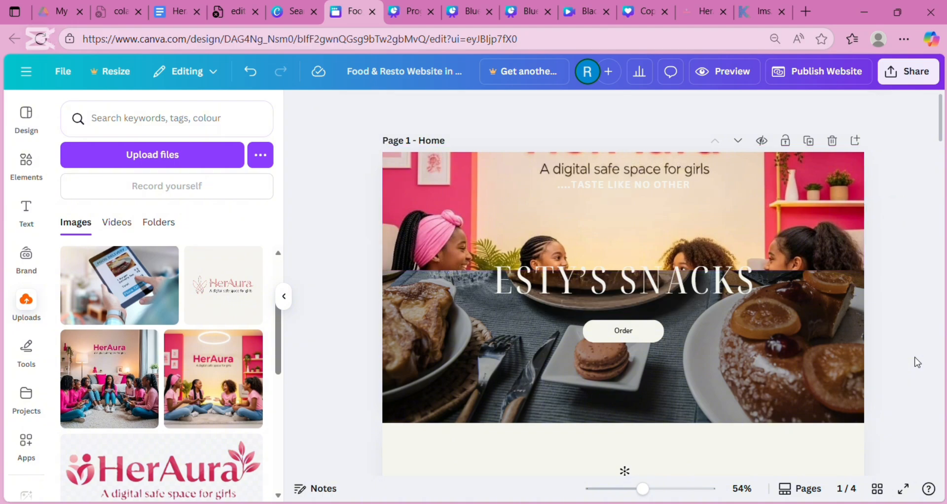
pyautogui.click(660, 335)
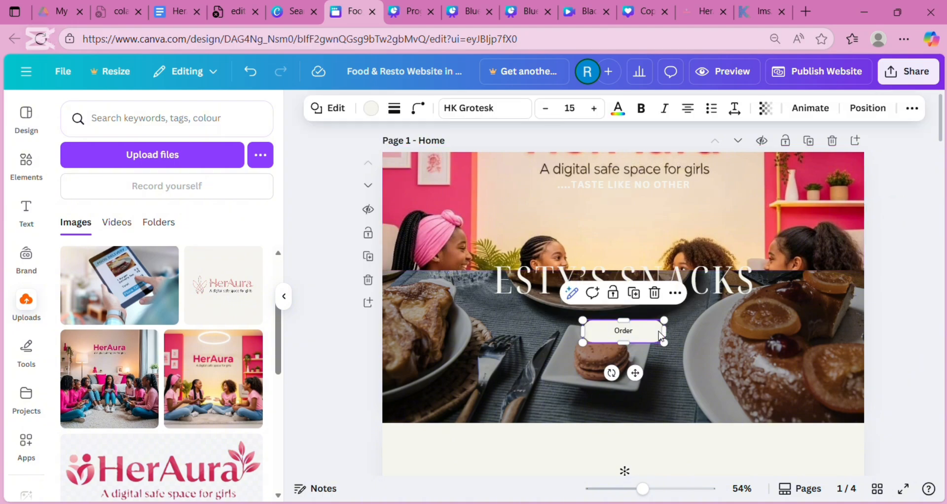
pyautogui.click(675, 294)
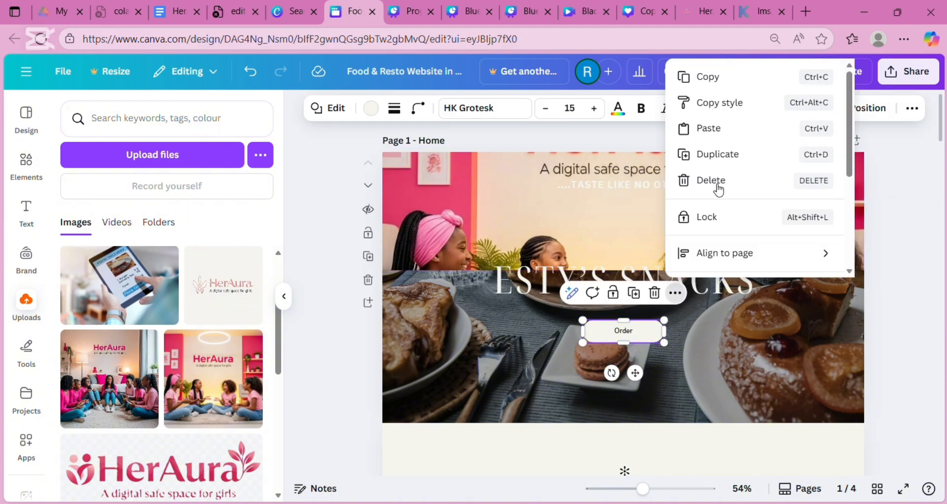
pyautogui.click(747, 79)
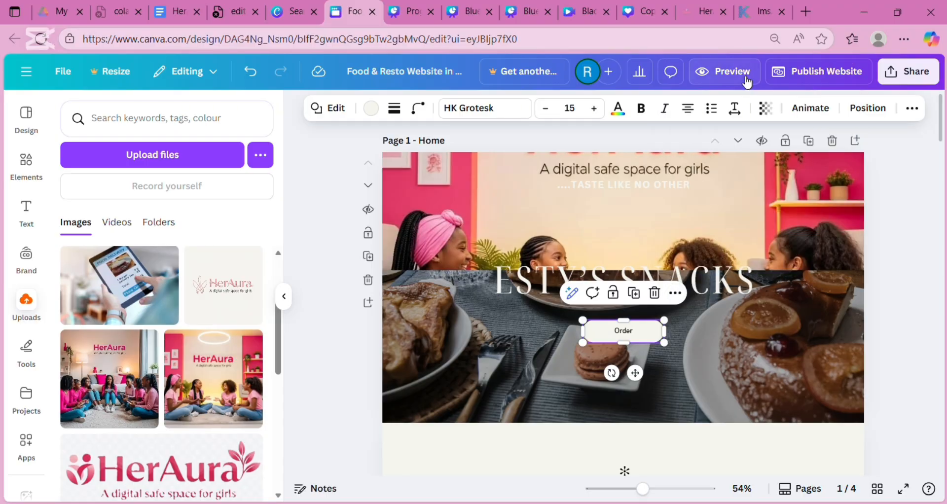
# - Extend the HerAura photo down over the hero and up to the page top
pyautogui.click(671, 236)
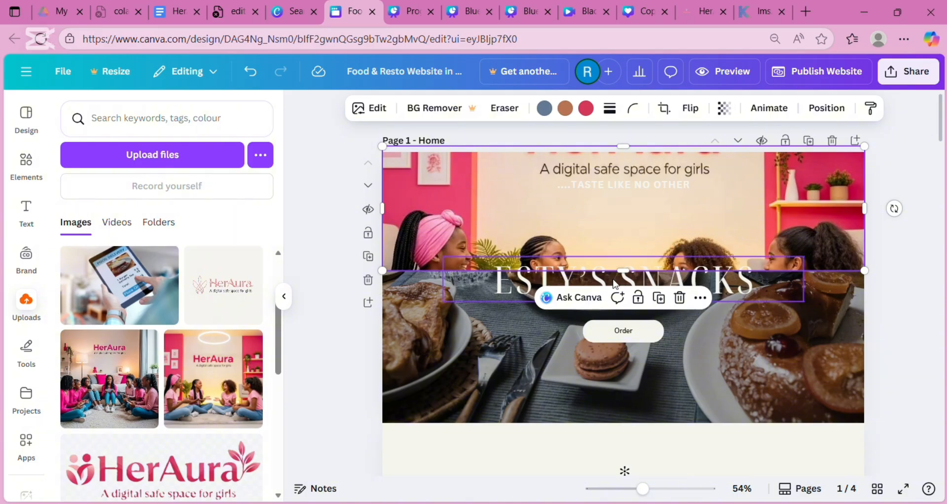
pyautogui.moveTo(625, 271); pyautogui.dragTo(640, 427)
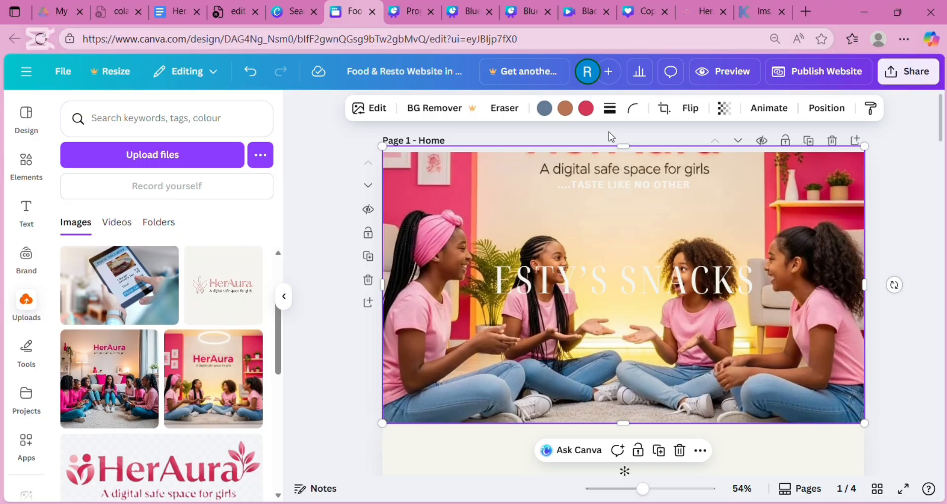
pyautogui.moveTo(624, 147); pyautogui.dragTo(625, 152)
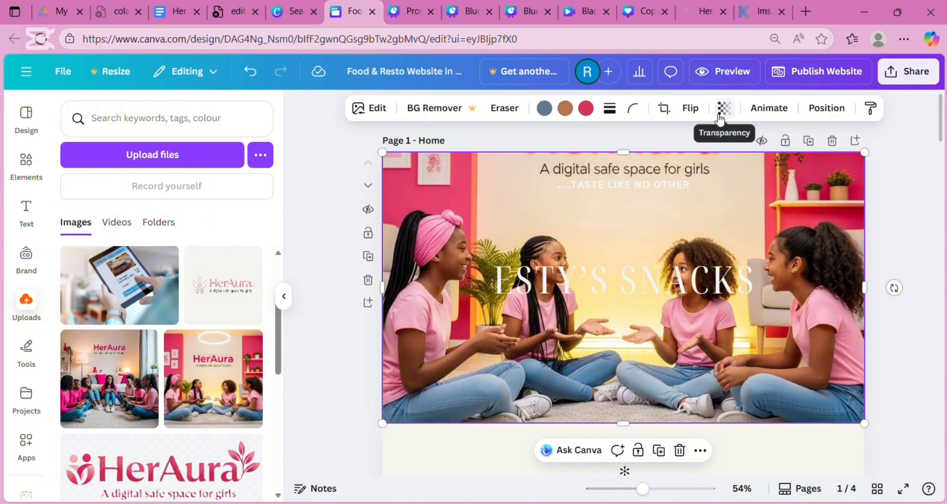
# - Fade the HerAura photo to 59 transparency and shrink it so the food shows
pyautogui.click(731, 112)
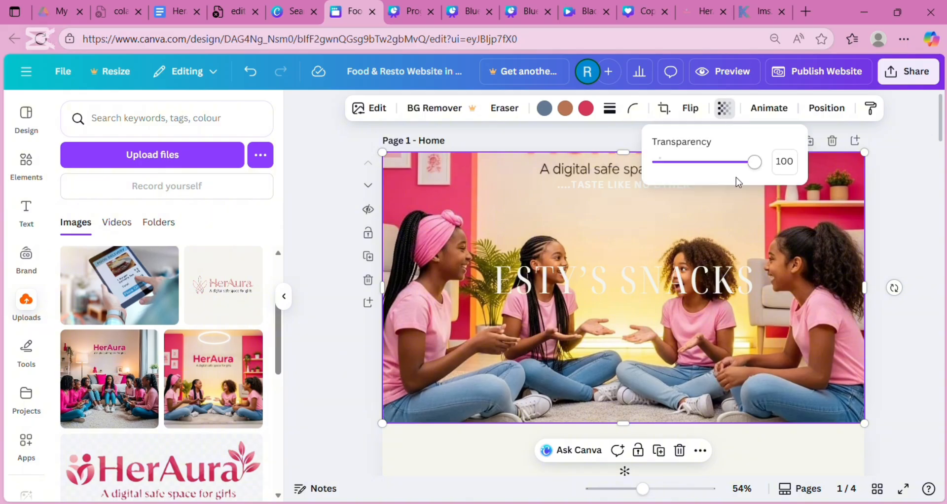
pyautogui.moveTo(759, 162)
pyautogui.mouseDown()
pyautogui.moveTo(663, 161)
pyautogui.moveTo(727, 167)
pyautogui.moveTo(772, 154)
pyautogui.moveTo(717, 154)
pyautogui.moveTo(767, 146)
pyautogui.mouseUp()
pyautogui.moveTo(389, 159); pyautogui.dragTo(428, 195)
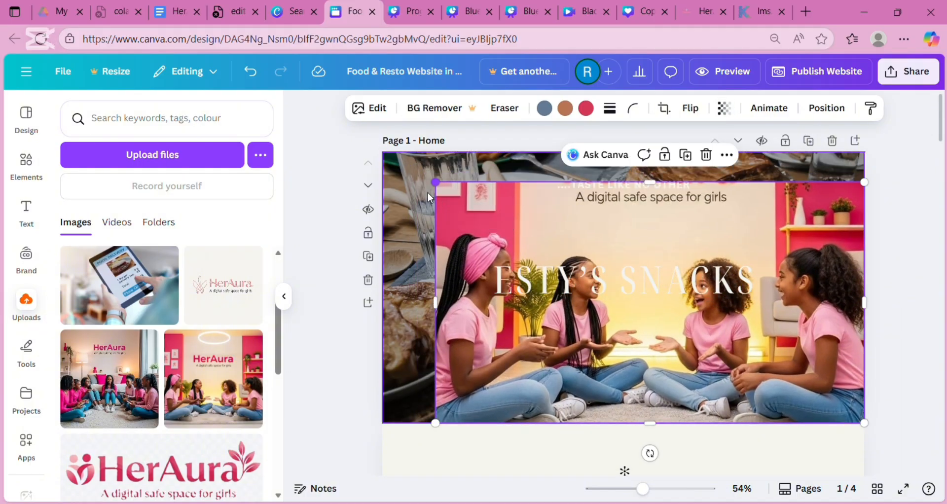
# - Delete the HerAura photo from the Home page hero
pyautogui.click(401, 176)
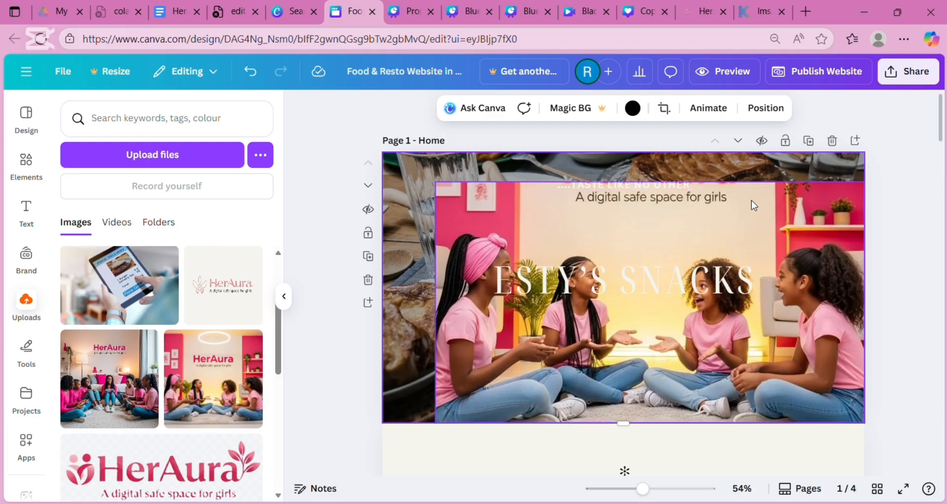
pyautogui.click(814, 205)
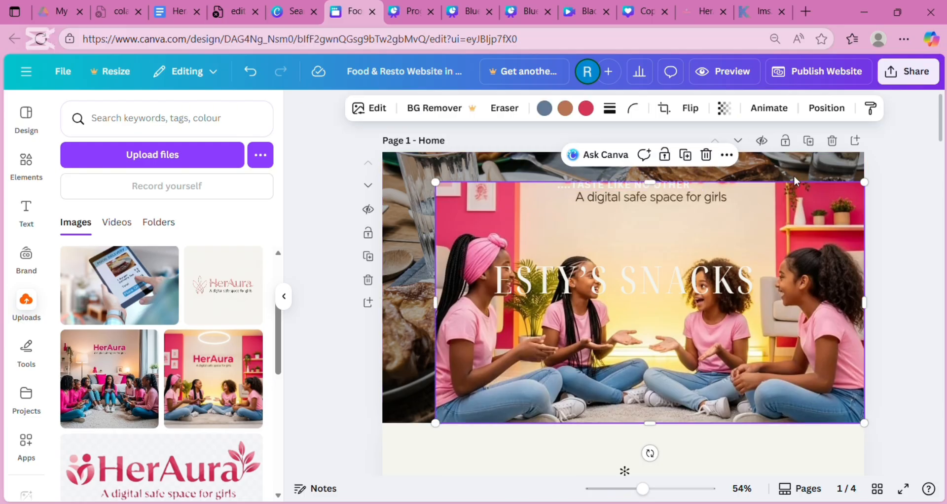
pyautogui.click(705, 156)
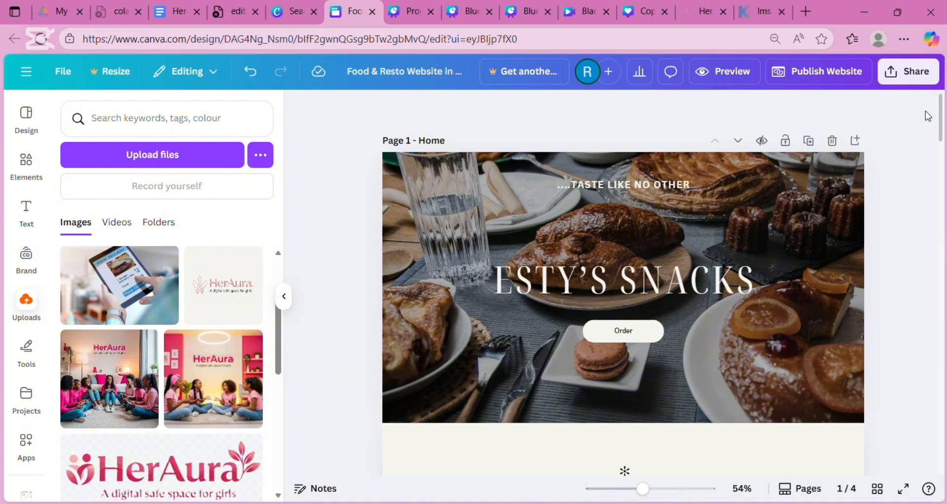
pyautogui.moveTo(943, 118); pyautogui.dragTo(944, 188)
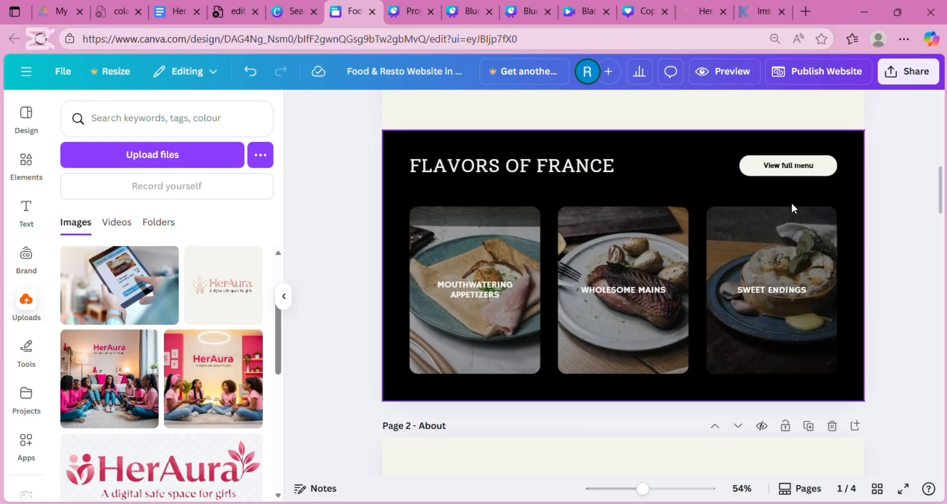
pyautogui.click(584, 166)
pyautogui.click(585, 165)
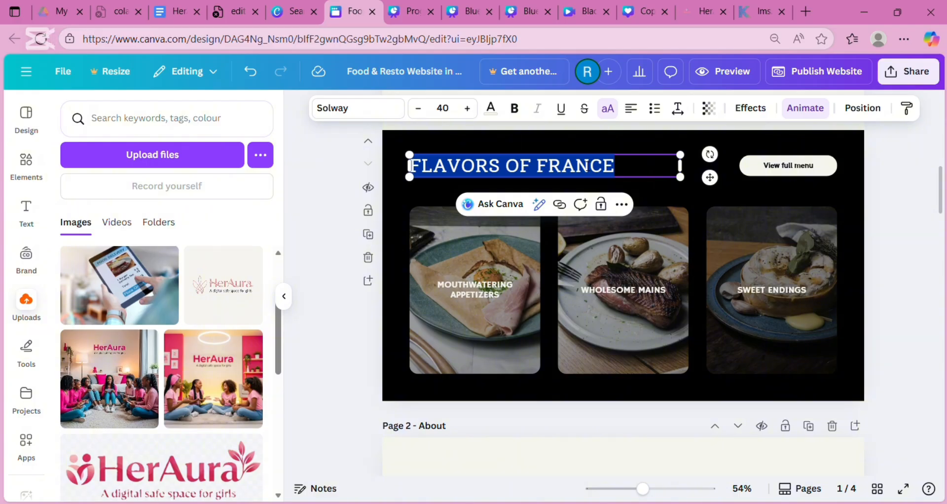
pyautogui.press('BackSpace')
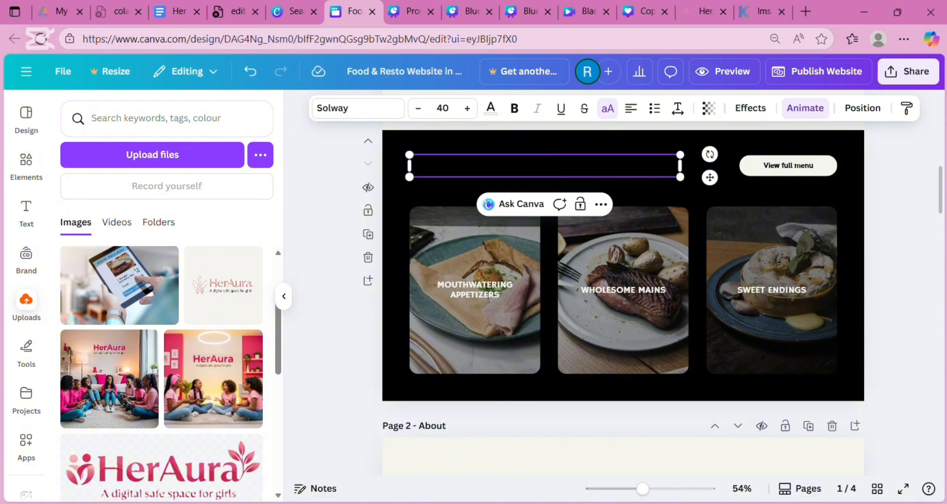
pyautogui.write('KEHFJKENF')
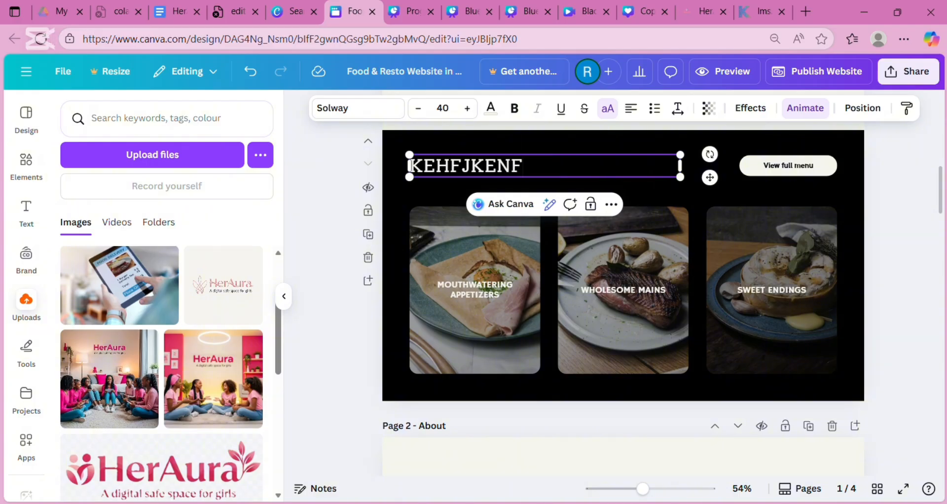
pyautogui.hotkey('ctrl', 'z')
pyautogui.hotkey('ctrl', 'z')
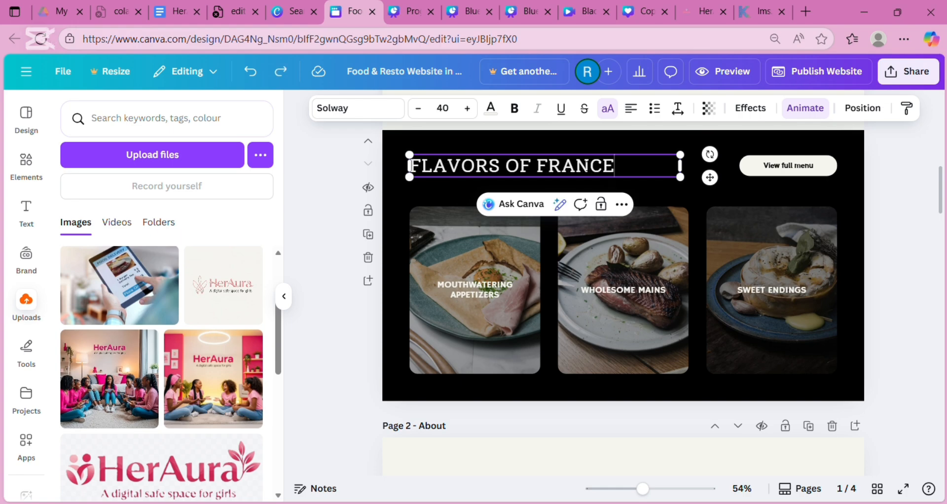
pyautogui.doubleClick(787, 168)
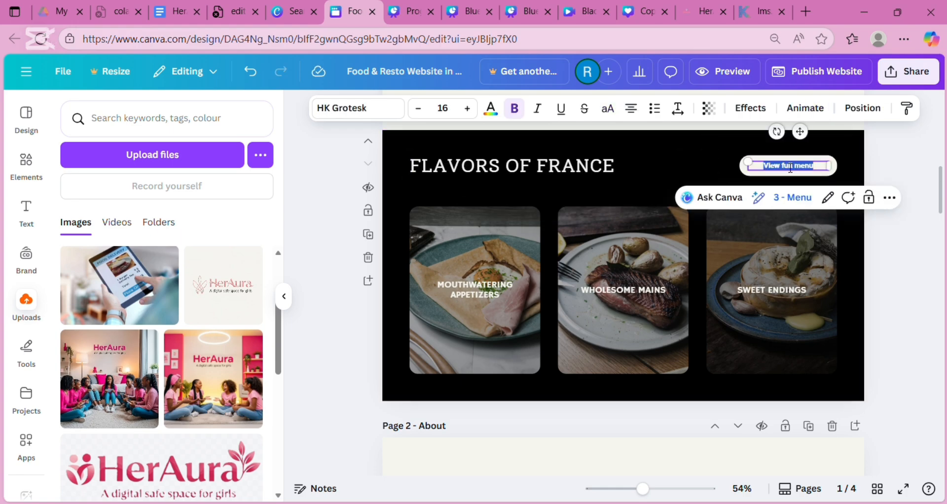
pyautogui.press('BackSpace')
pyautogui.write('rfhkf')
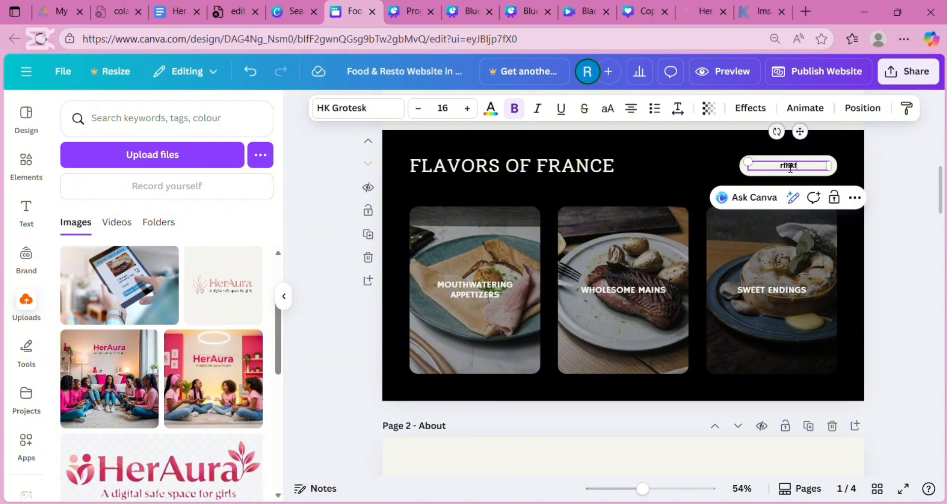
pyautogui.hotkey('ctrl', 'z')
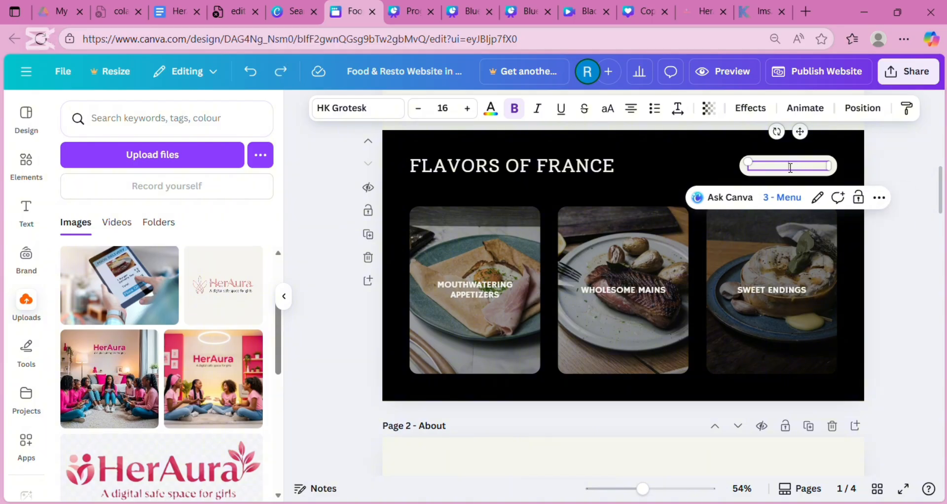
pyautogui.hotkey('ctrl', 'z')
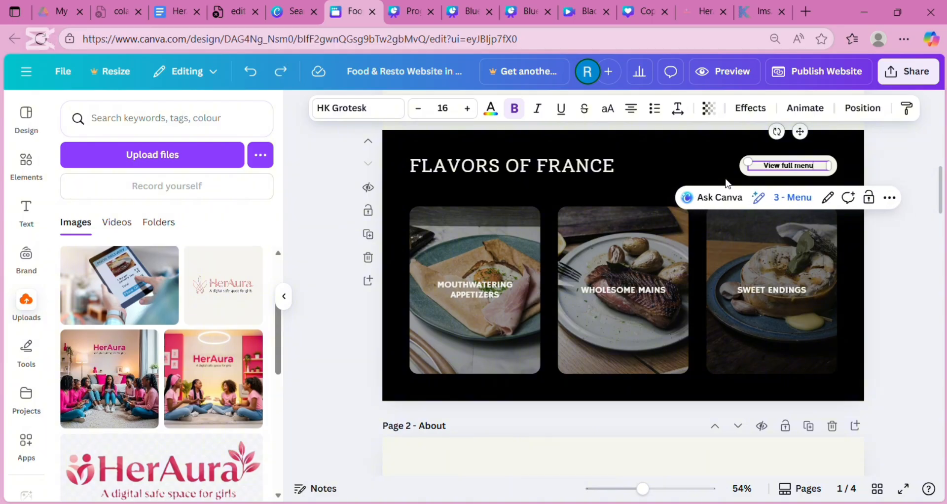
pyautogui.click(498, 226)
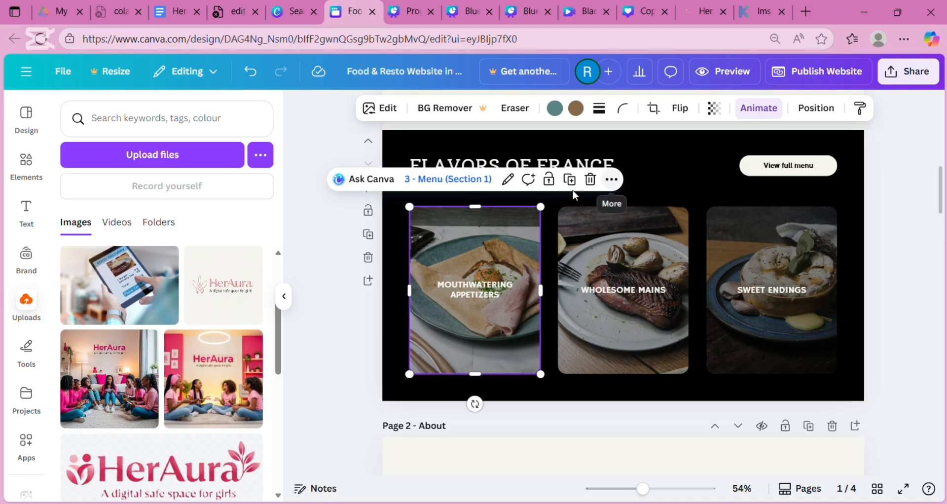
pyautogui.click(449, 184)
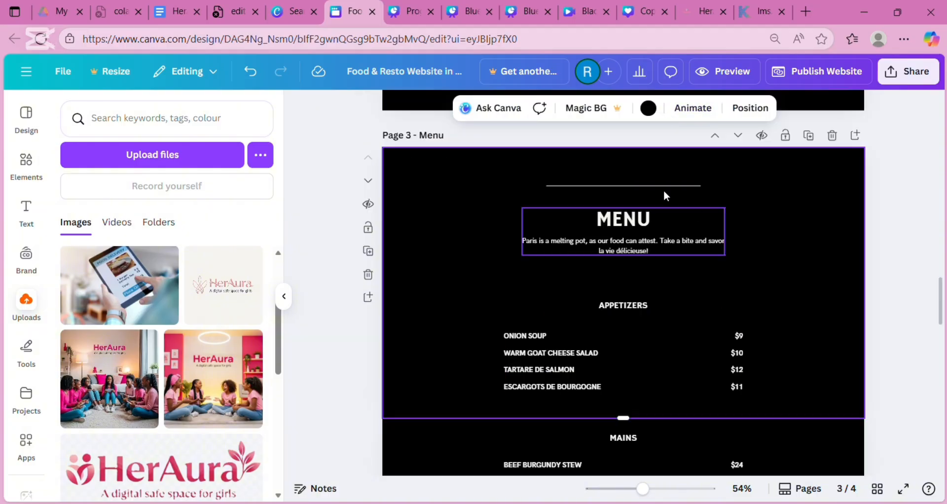
pyautogui.scroll(10, 682, 286)
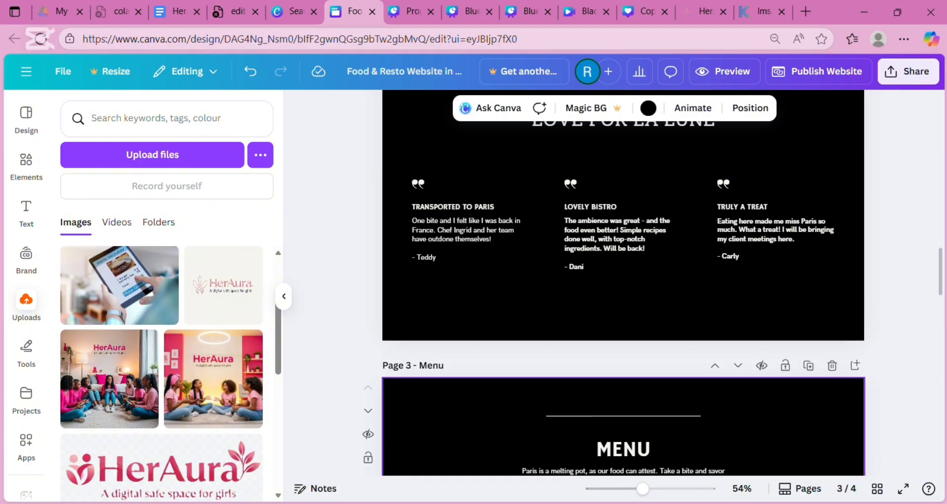
pyautogui.scroll(-20, 649, 284)
pyautogui.scroll(10, 649, 284)
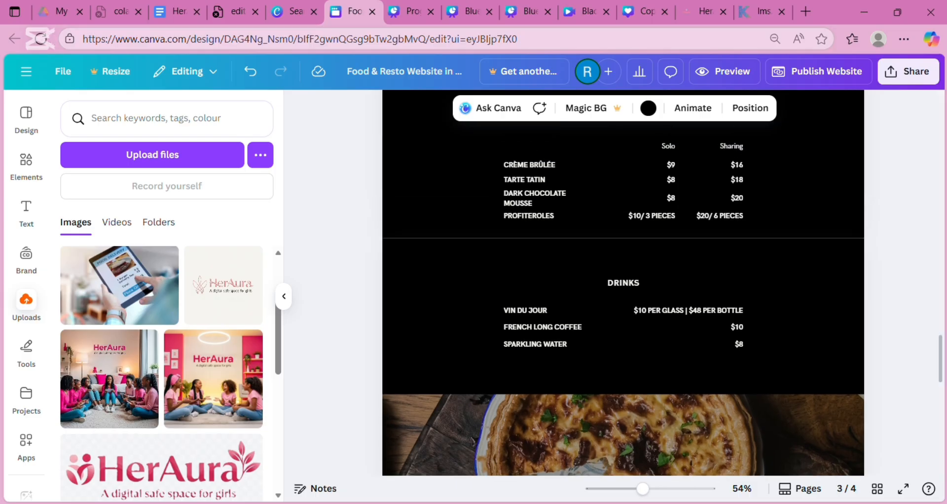
pyautogui.scroll(7, 623, 282)
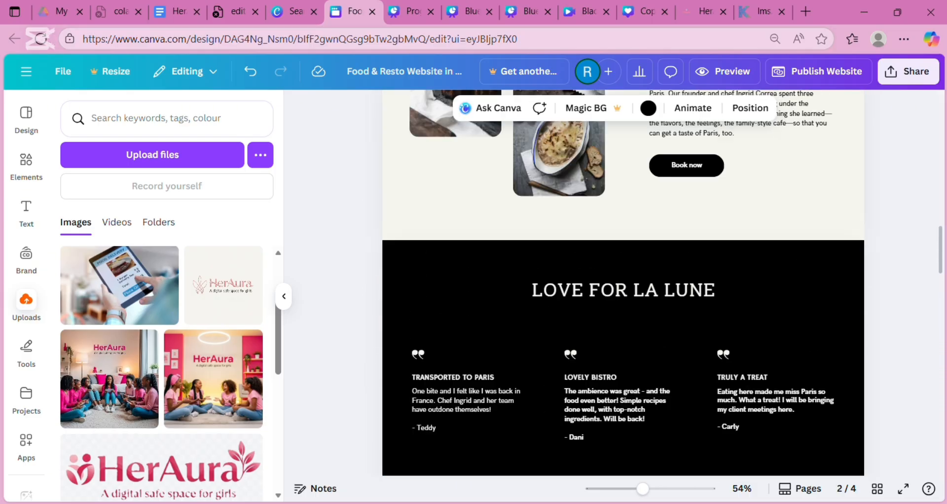
pyautogui.scroll(7, 623, 282)
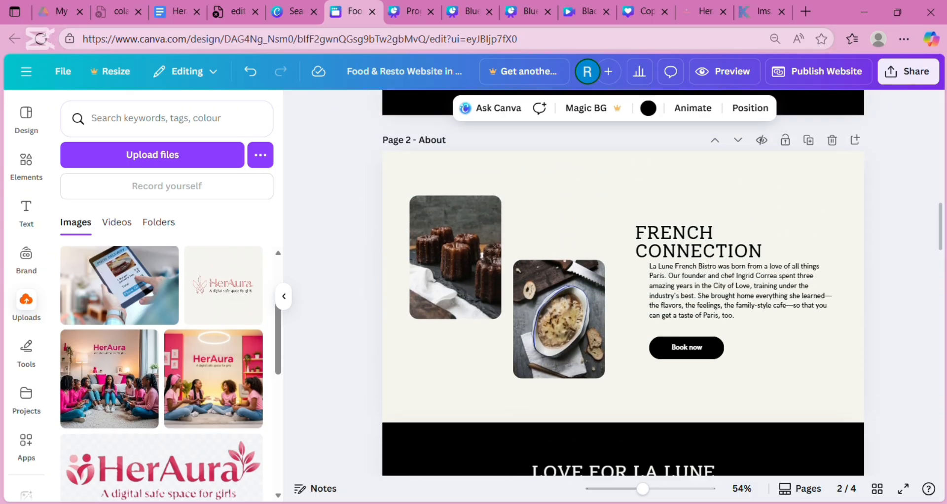
pyautogui.scroll(3, 625, 93)
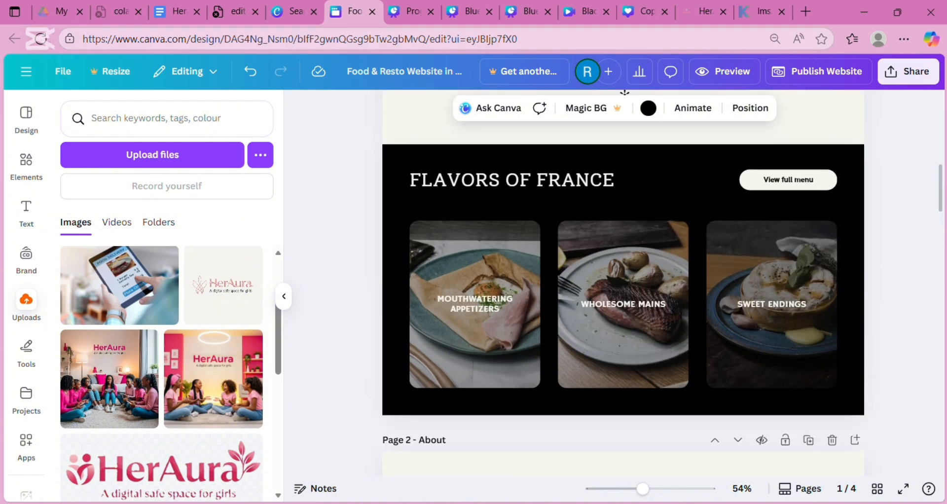
pyautogui.click(500, 294)
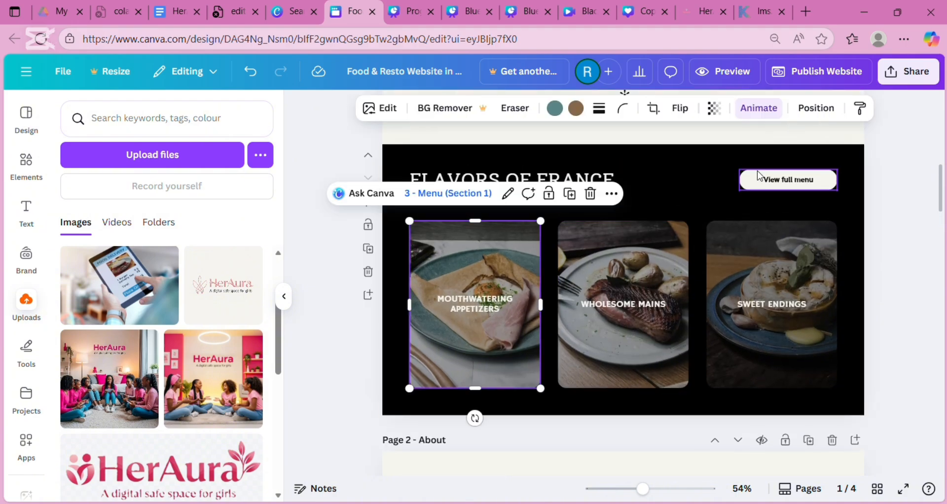
pyautogui.click(785, 181)
pyautogui.click(785, 184)
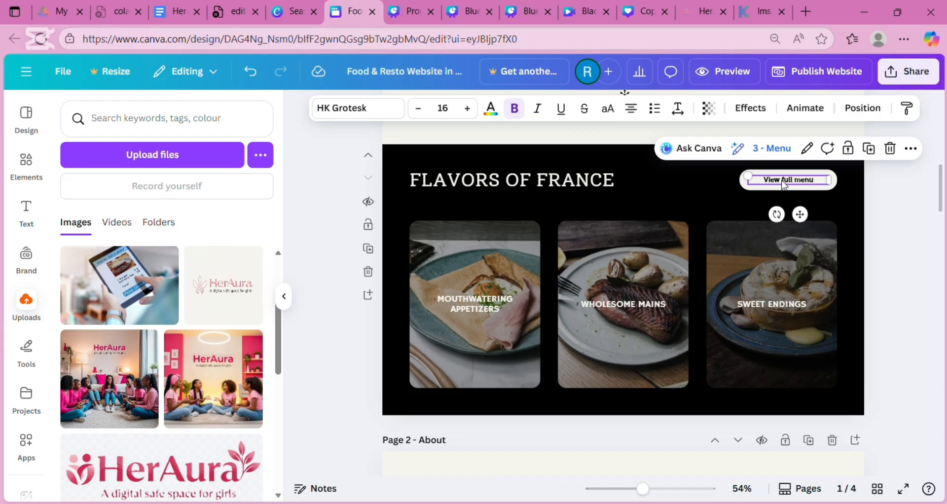
pyautogui.click(784, 148)
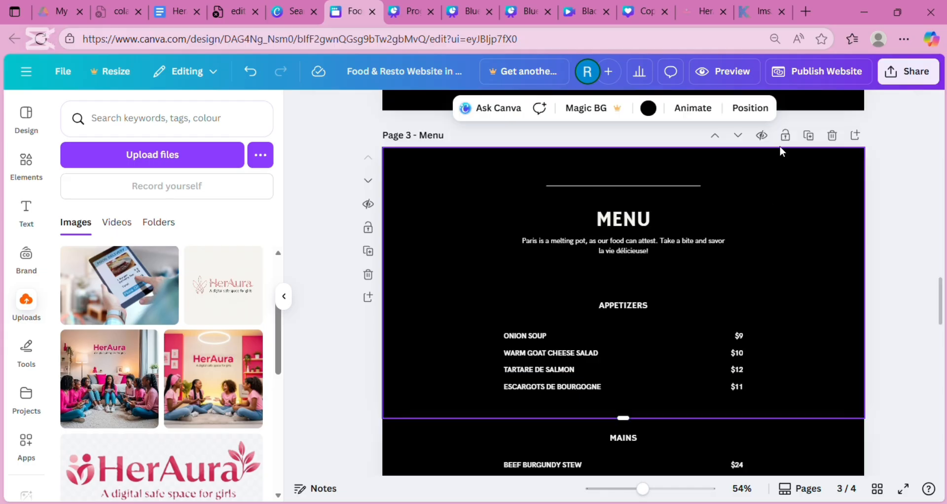
pyautogui.scroll(15, 779, 146)
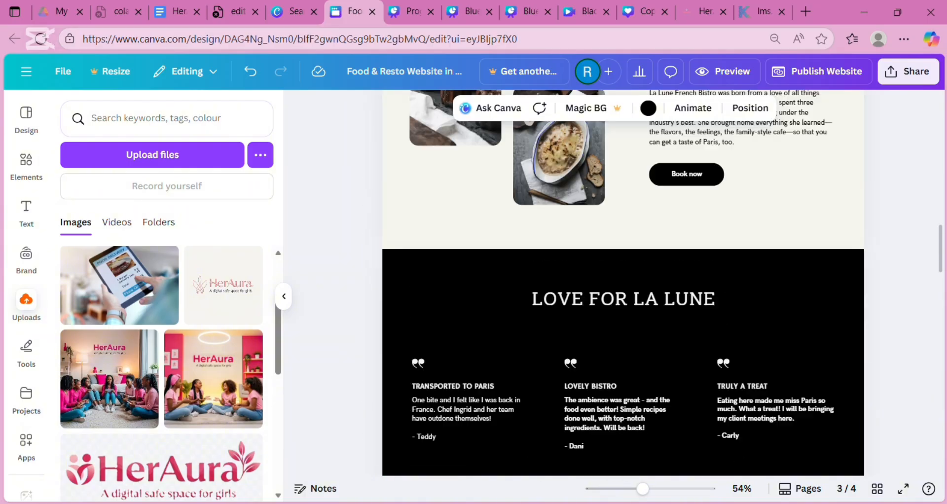
pyautogui.scroll(-4, 622, 295)
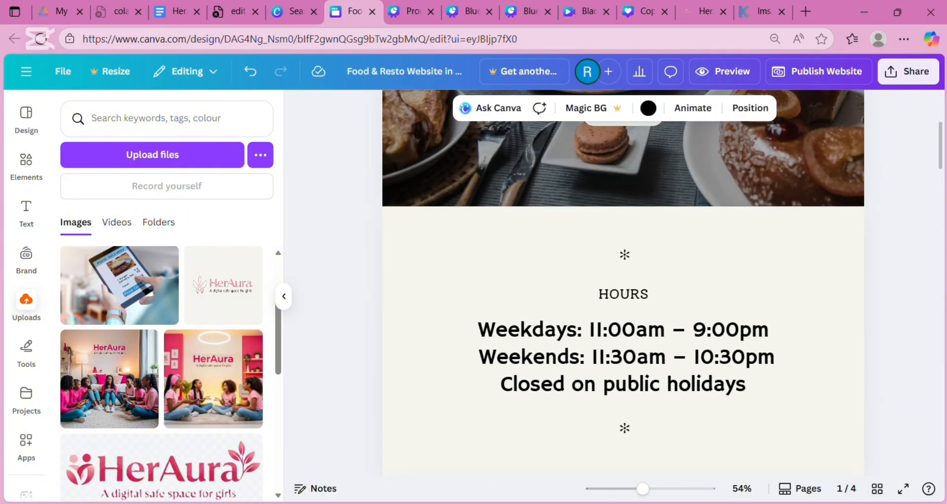
pyautogui.scroll(4, 623, 296)
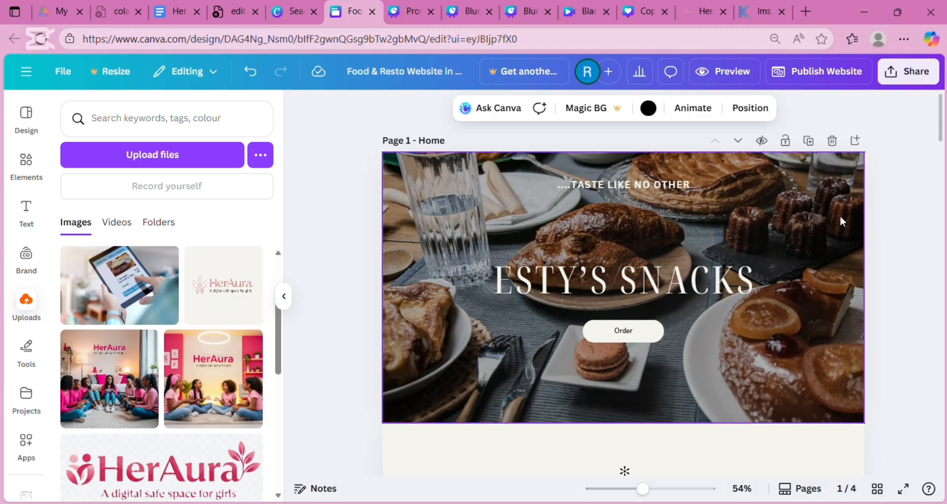
# - Add a link from the Order button to page 3 - Menu and confirm it
pyautogui.click(645, 344)
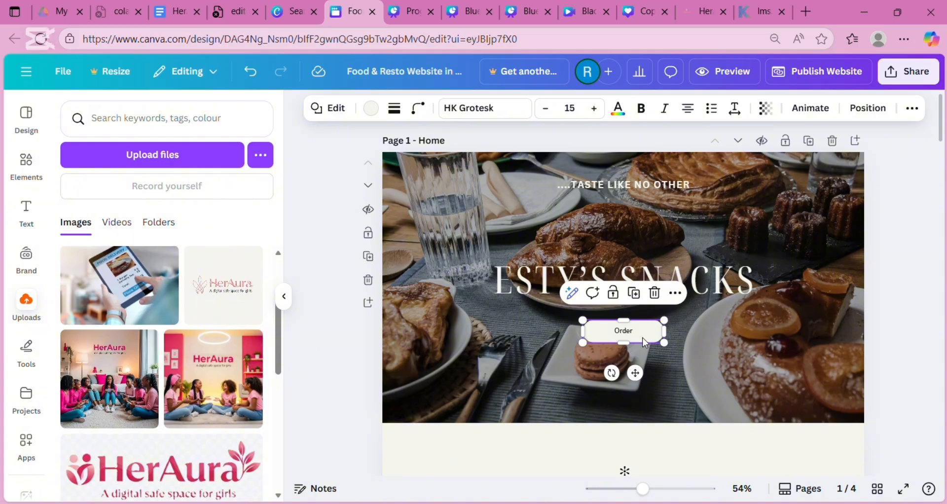
pyautogui.click(675, 293)
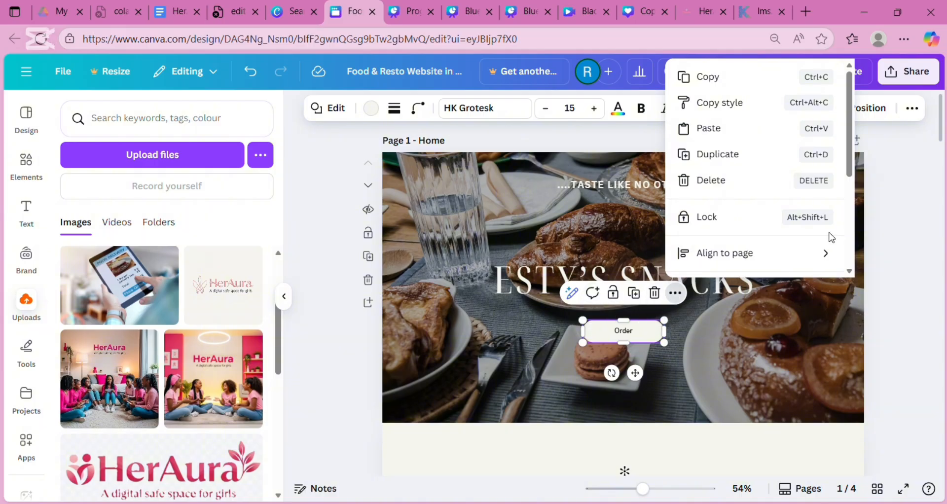
pyautogui.scroll(-3, 853, 239)
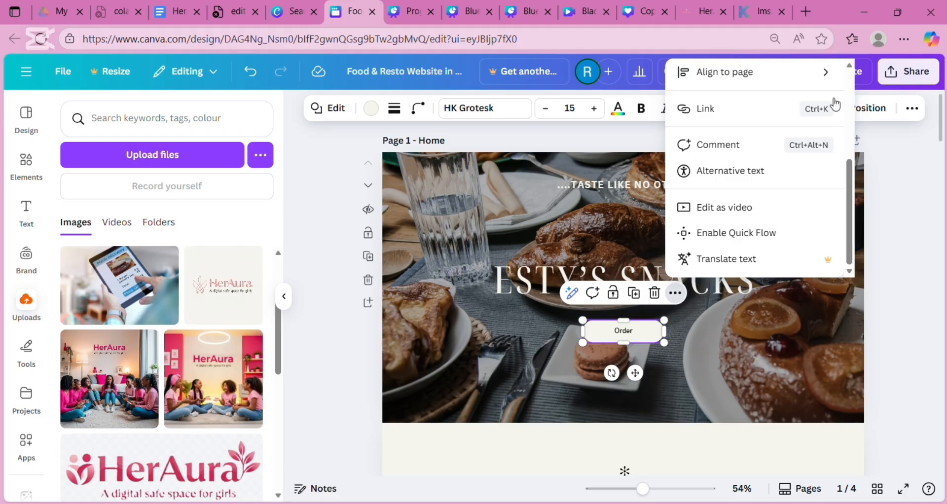
pyautogui.click(788, 122)
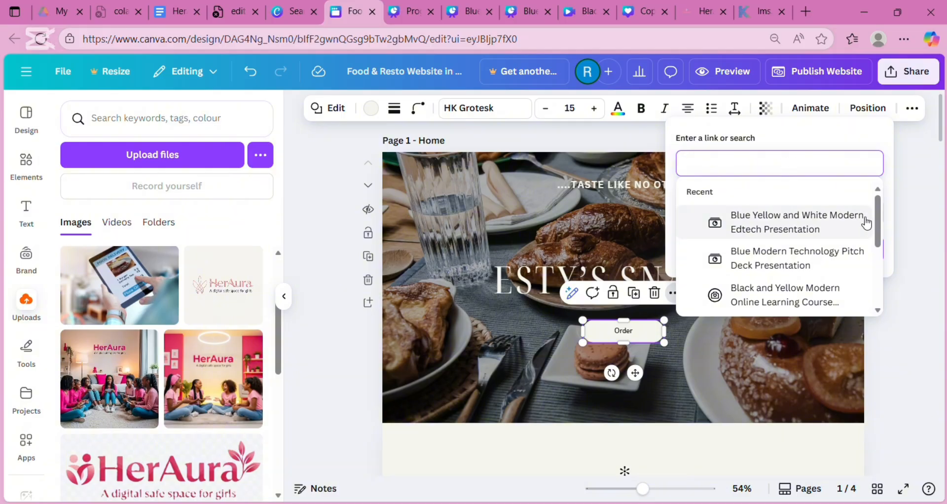
pyautogui.moveTo(877, 221); pyautogui.dragTo(894, 294)
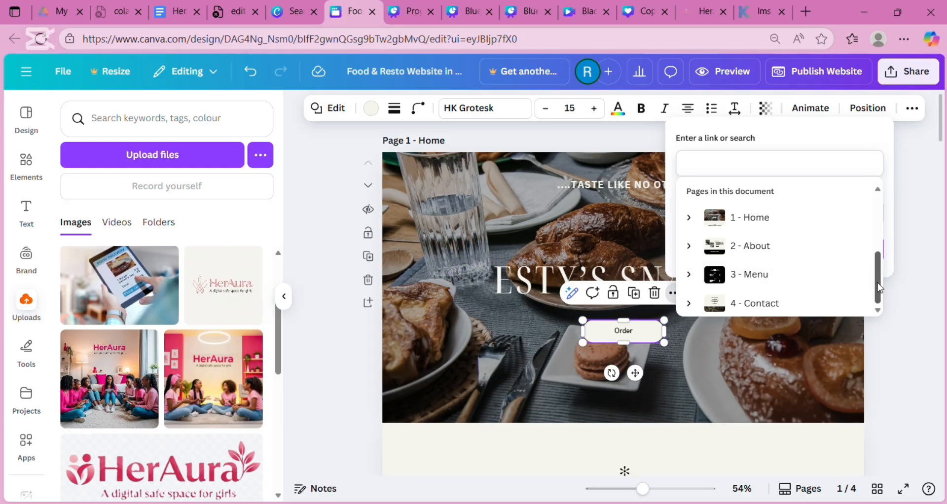
pyautogui.moveTo(878, 281); pyautogui.dragTo(892, 298)
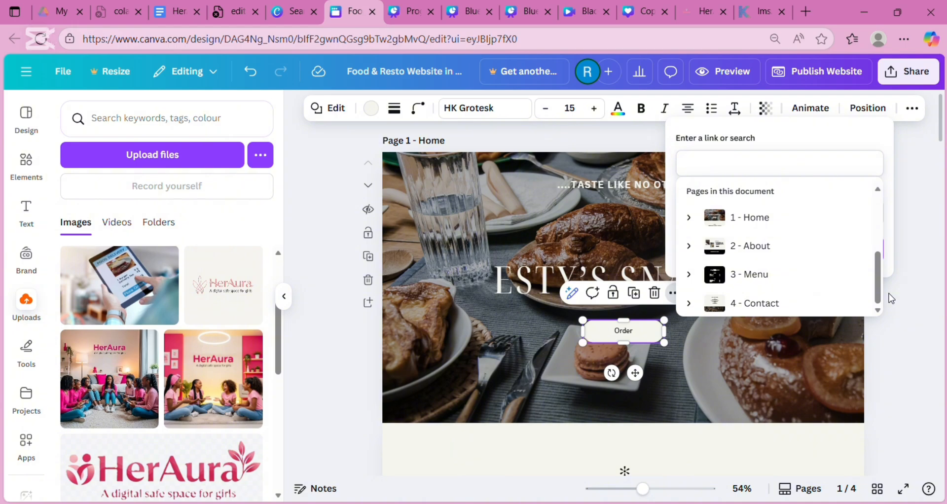
pyautogui.click(834, 280)
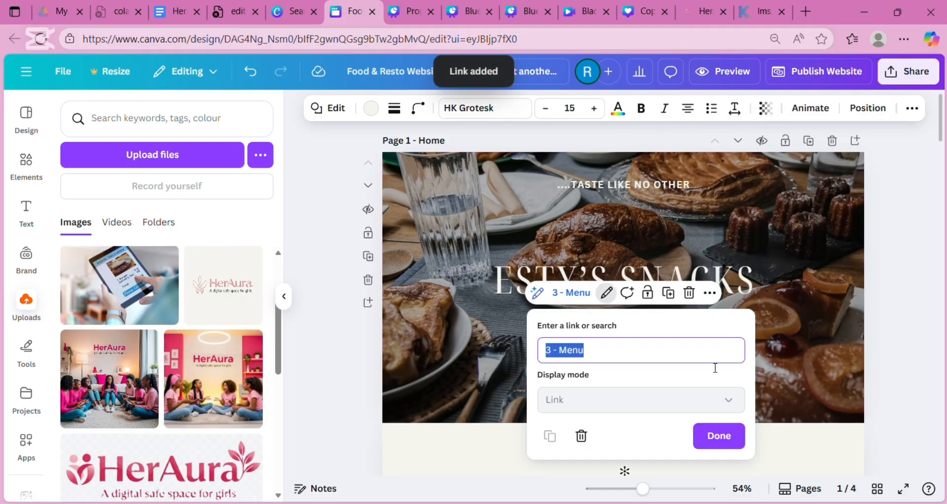
pyautogui.click(721, 436)
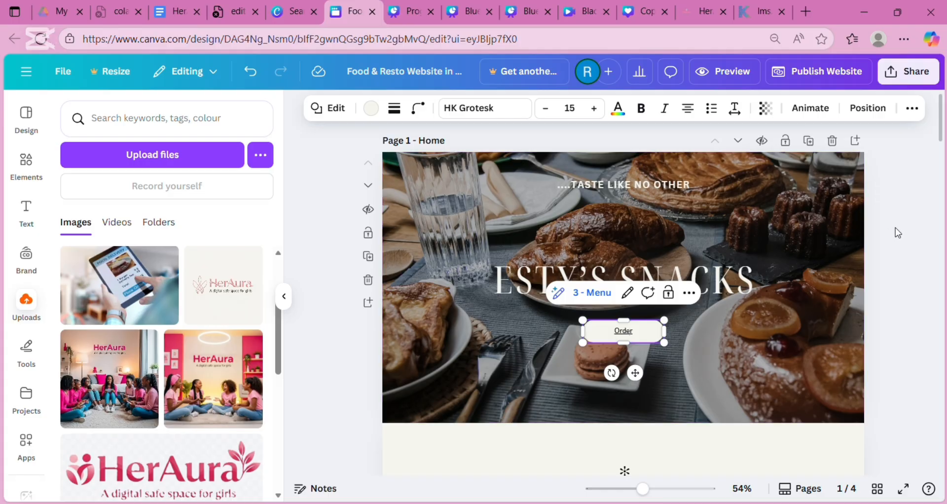
pyautogui.moveTo(939, 135); pyautogui.dragTo(944, 220)
pyautogui.click(466, 271)
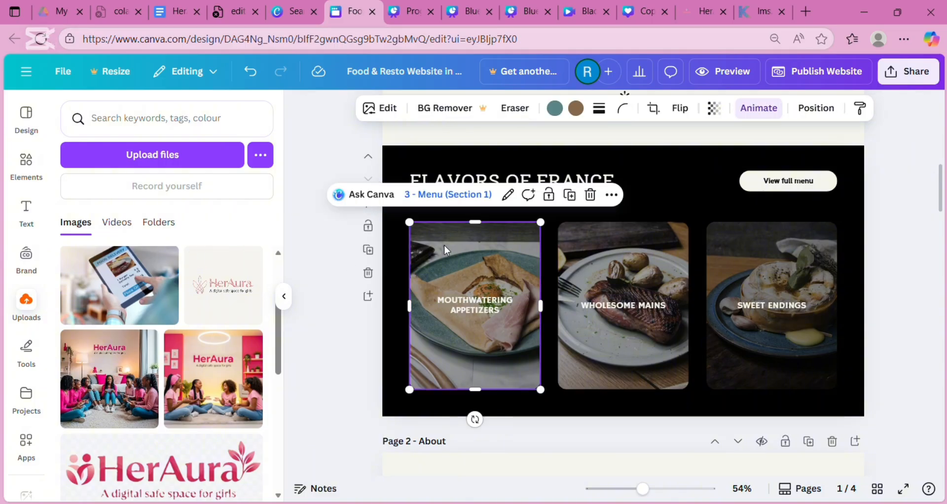
pyautogui.moveTo(445, 248)
pyautogui.mouseDown()
pyautogui.moveTo(422, 254)
pyautogui.moveTo(472, 237)
pyautogui.moveTo(481, 239)
pyautogui.moveTo(462, 250)
pyautogui.moveTo(687, 249)
pyautogui.moveTo(472, 229)
pyautogui.moveTo(474, 289)
pyautogui.moveTo(451, 248)
pyautogui.mouseUp()
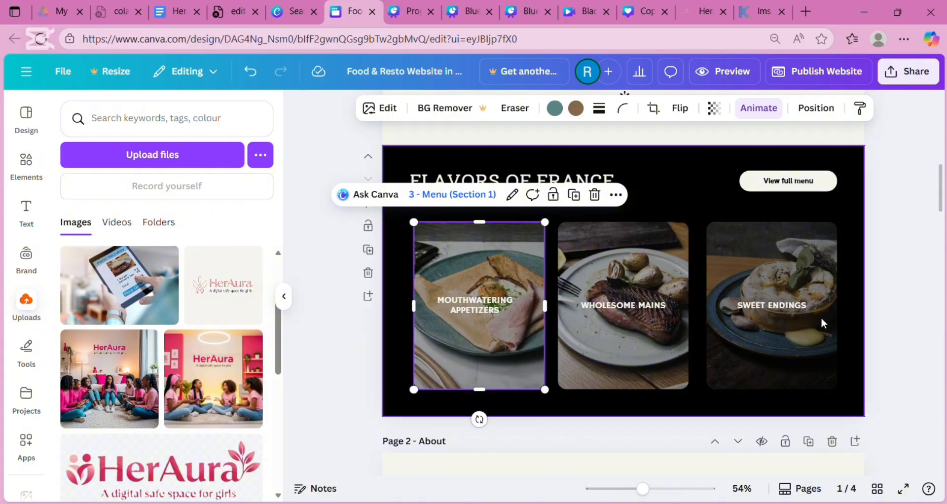
pyautogui.scroll(-1, 941, 351)
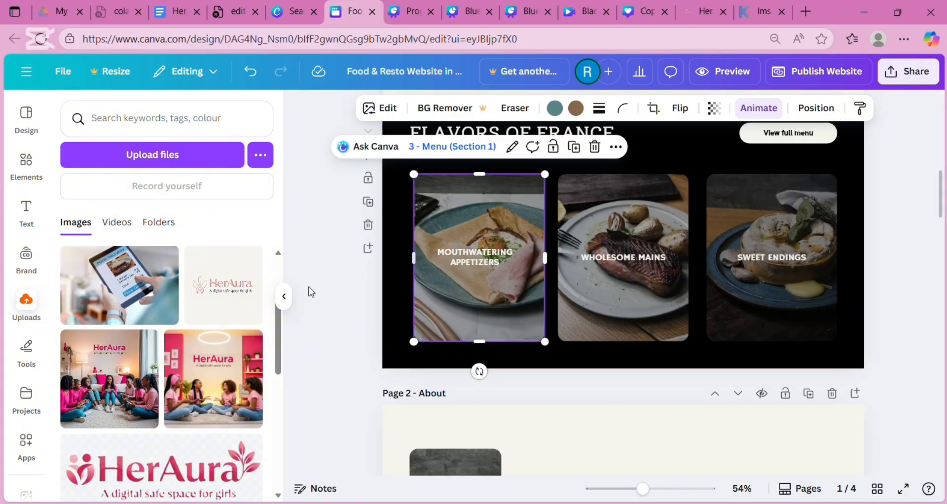
pyautogui.moveTo(260, 342)
pyautogui.click(916, 355)
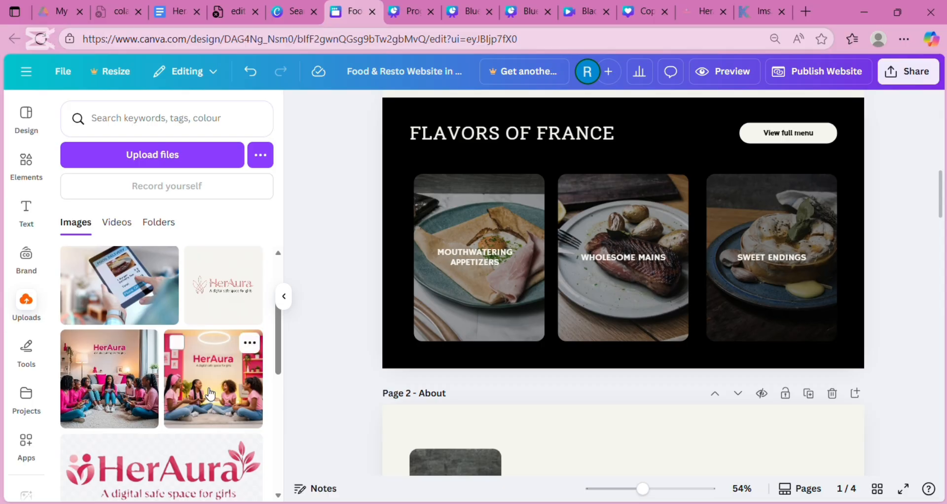
pyautogui.moveTo(210, 395); pyautogui.dragTo(516, 276)
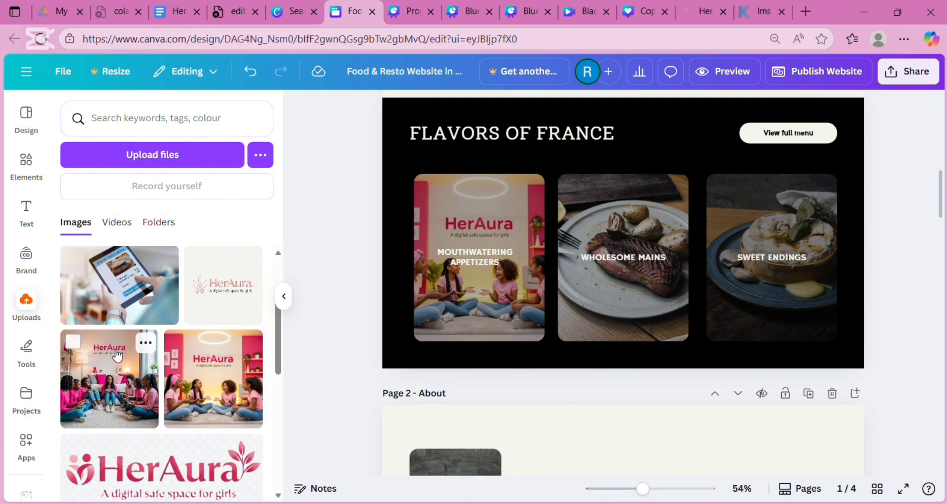
pyautogui.click(118, 388)
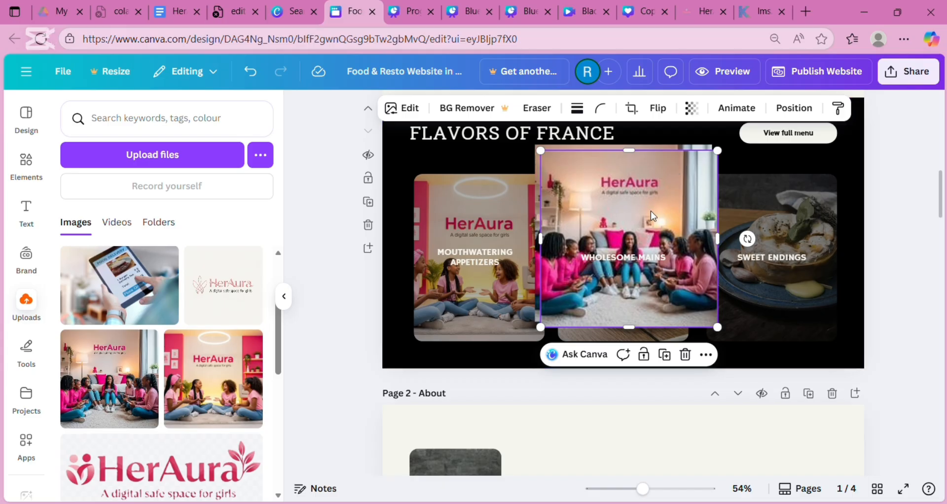
pyautogui.click(690, 356)
pyautogui.click(658, 265)
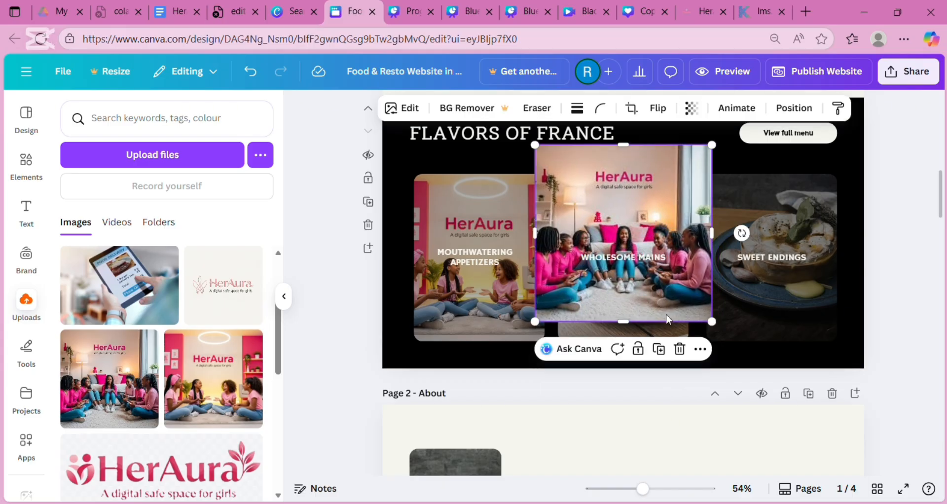
pyautogui.click(681, 350)
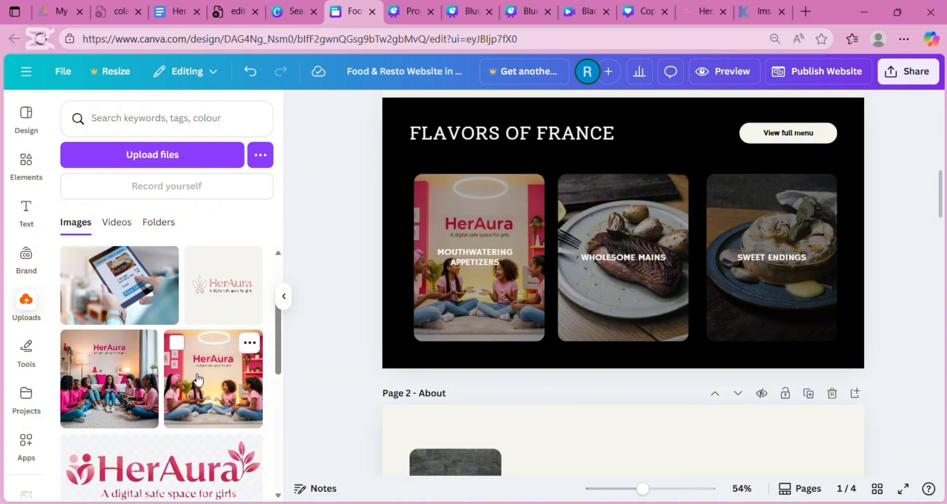
pyautogui.moveTo(161, 403); pyautogui.dragTo(621, 292)
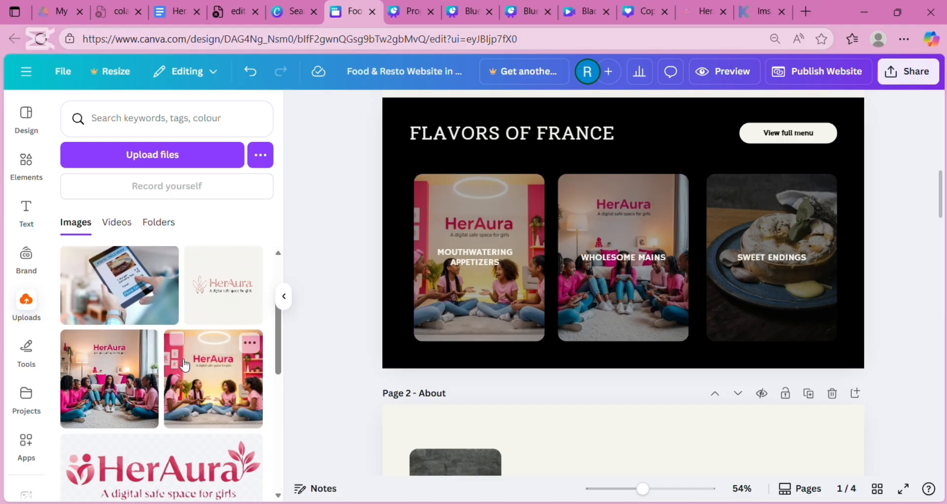
pyautogui.click(120, 391)
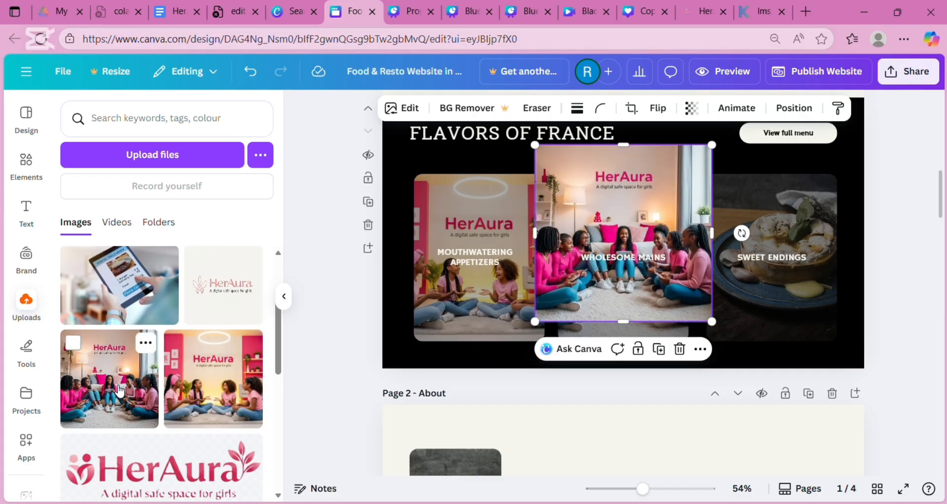
pyautogui.moveTo(594, 193); pyautogui.dragTo(750, 245)
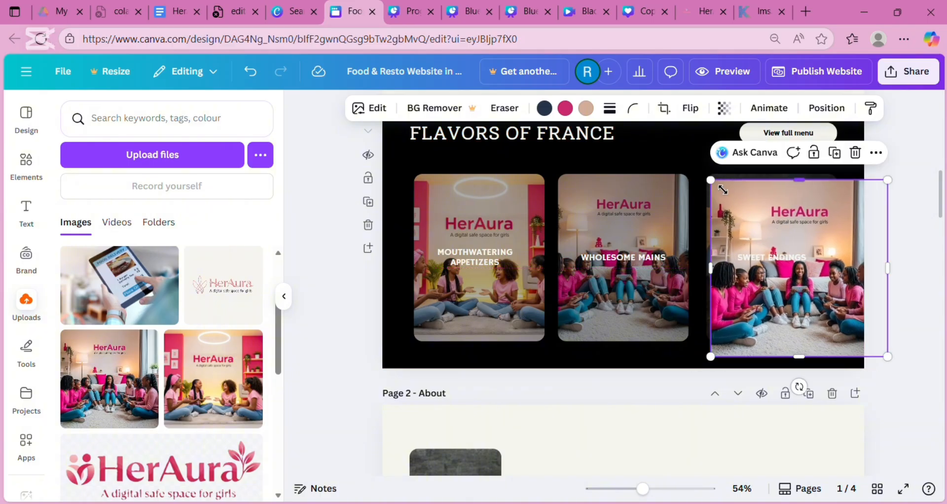
pyautogui.moveTo(710, 180); pyautogui.dragTo(778, 247)
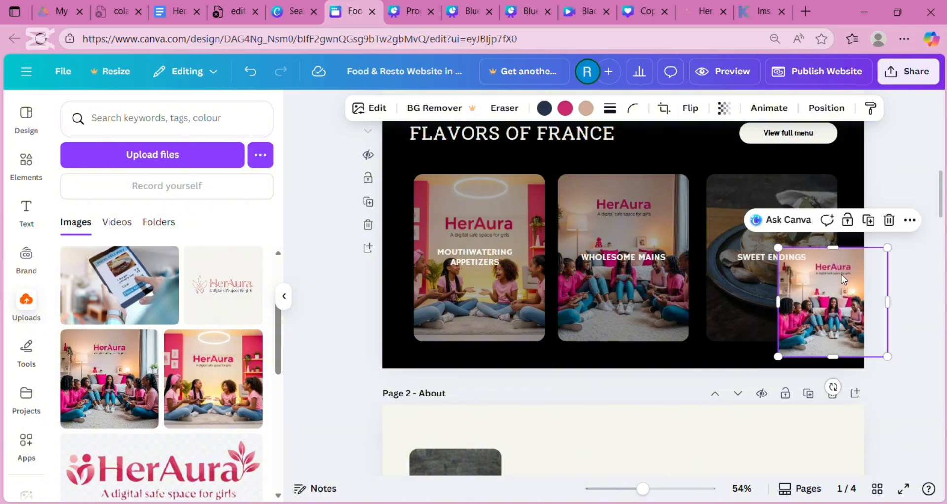
pyautogui.moveTo(852, 294); pyautogui.dragTo(791, 239)
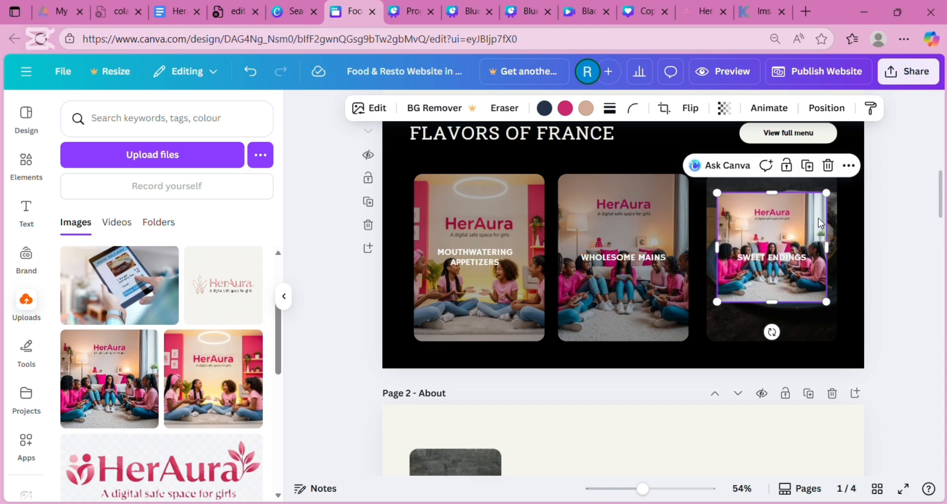
pyautogui.click(830, 164)
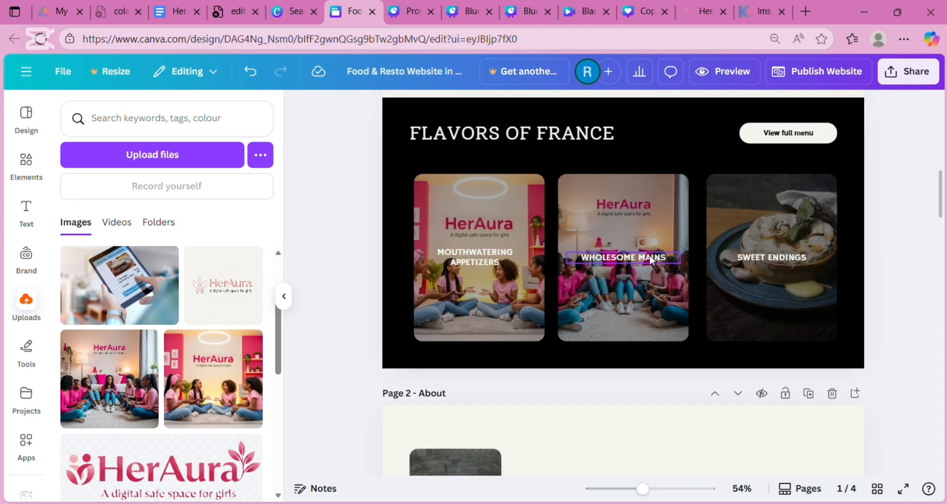
pyautogui.click(469, 303)
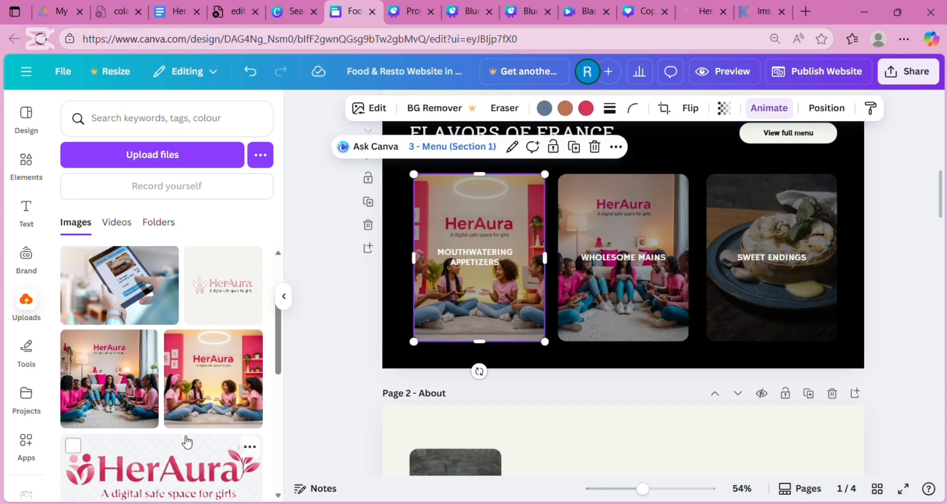
pyautogui.moveTo(189, 461); pyautogui.dragTo(126, 438)
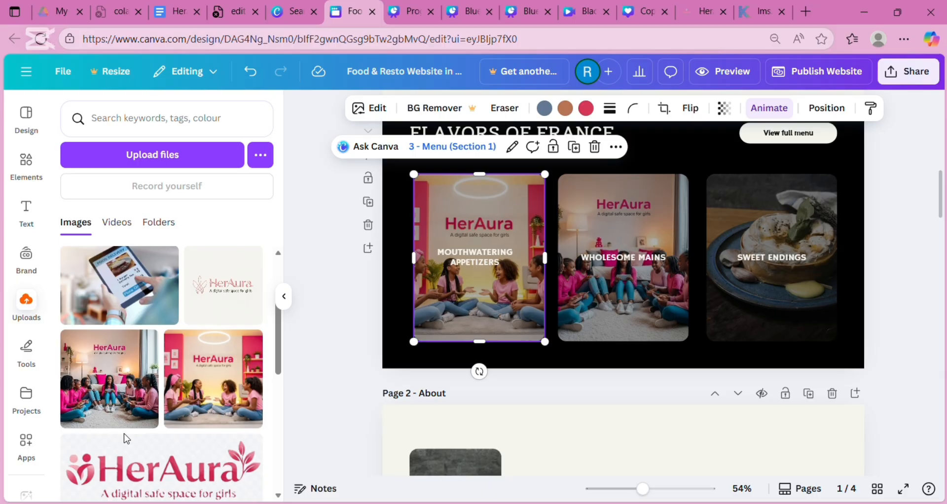
pyautogui.hotkey('ctrl', 'z')
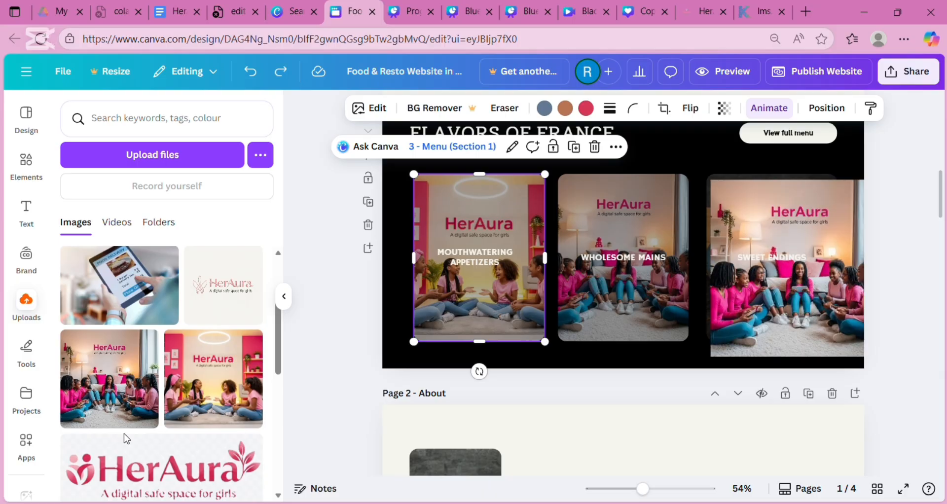
pyautogui.hotkey('ctrl', 'y')
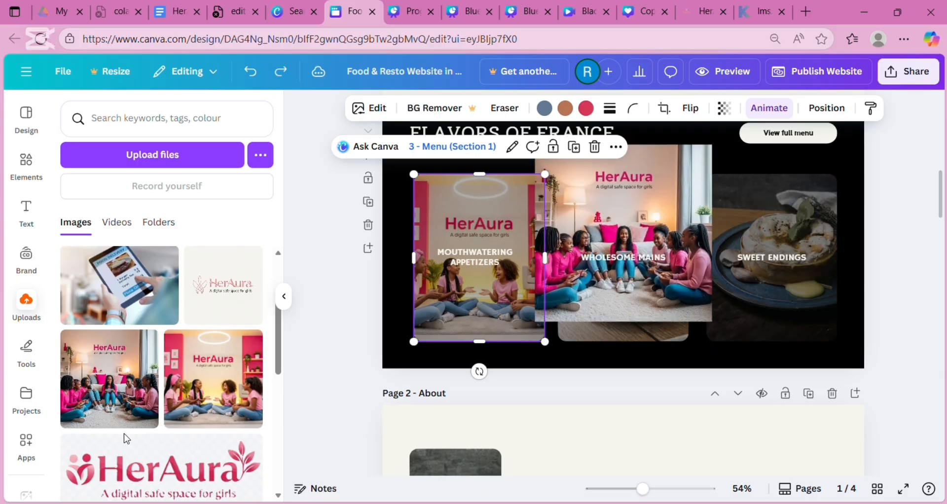
pyautogui.hotkey('ctrl', 'z')
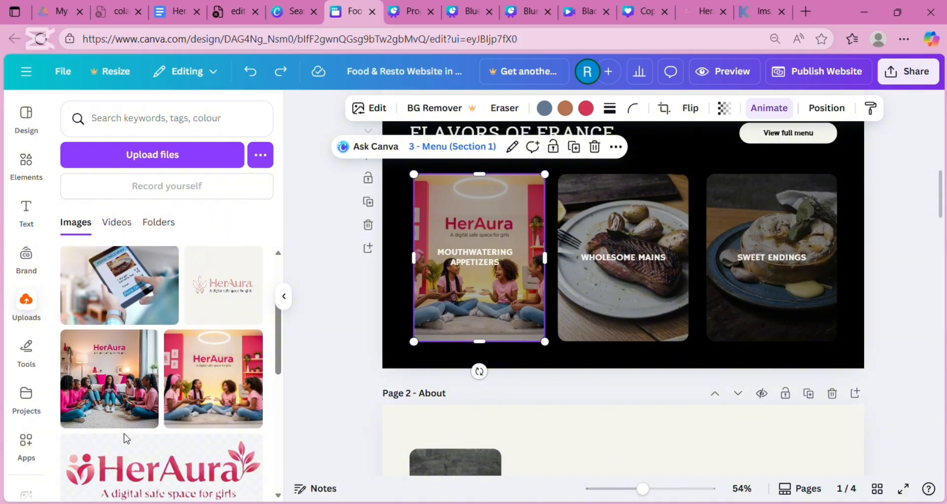
pyautogui.hotkey('ctrl', 'z')
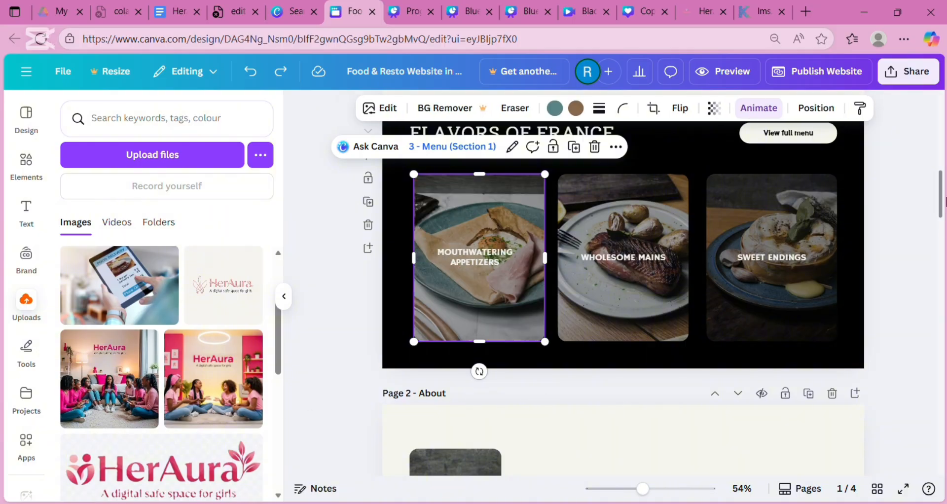
pyautogui.moveTo(941, 202); pyautogui.dragTo(945, 403)
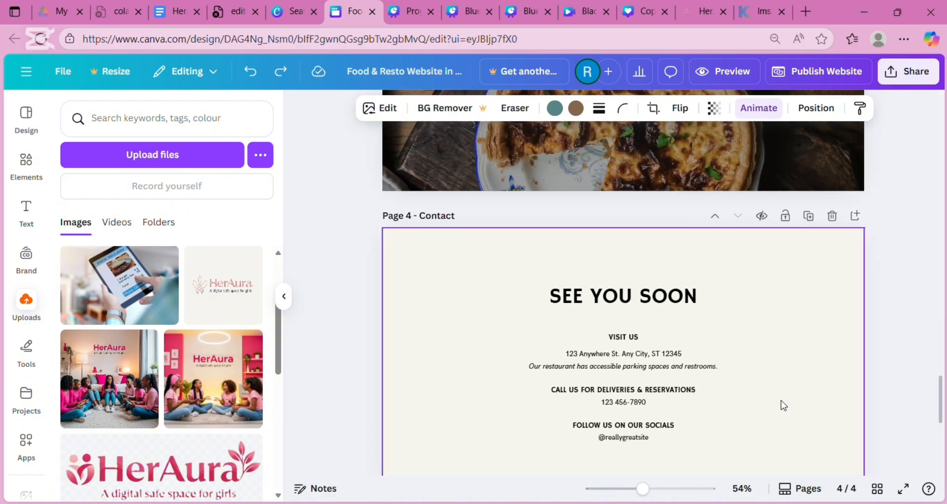
# - Replace the placeholder address under VISIT US with the restaurant's street address
pyautogui.doubleClick(641, 340)
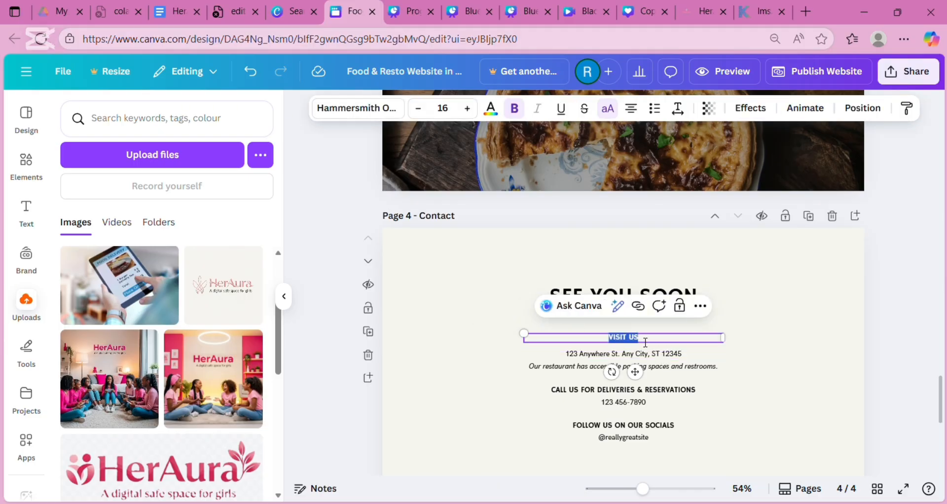
pyautogui.doubleClick(680, 356)
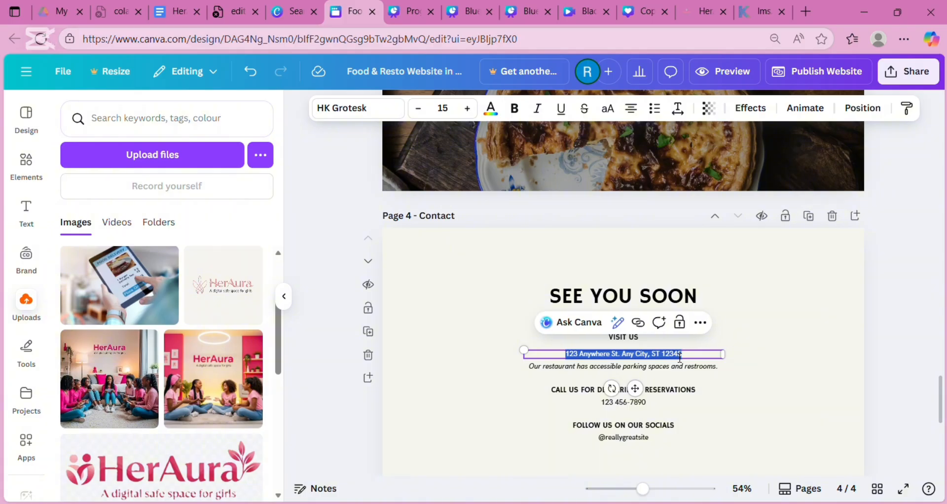
pyautogui.press('BackSpace')
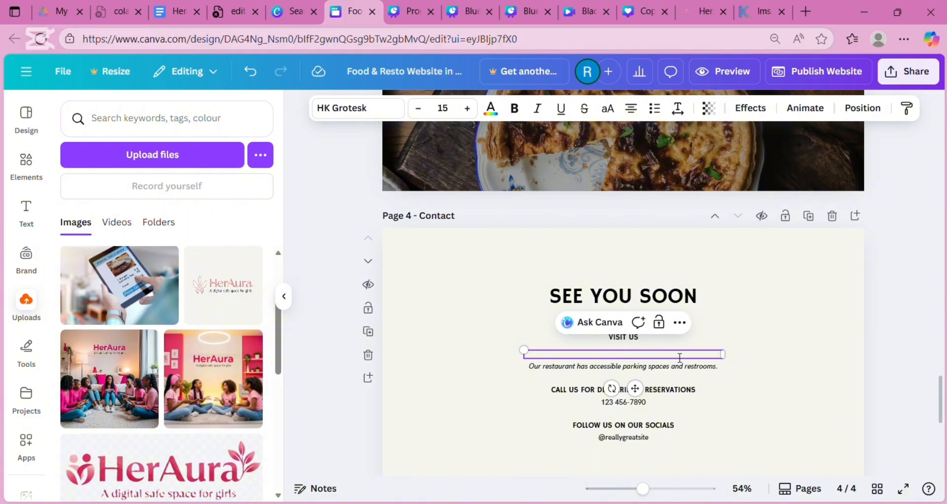
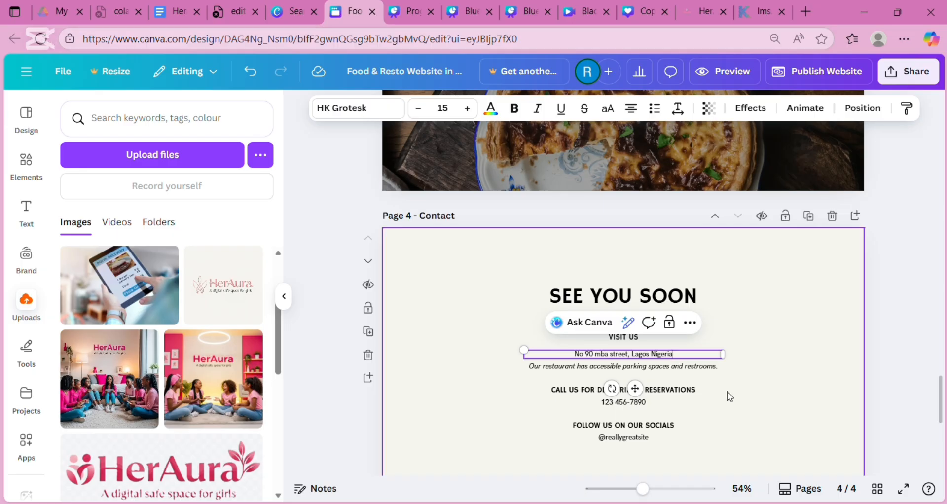
# - Replace the placeholder phone number with the restaurant's phone number, undoing an accidental text move
pyautogui.click(641, 402)
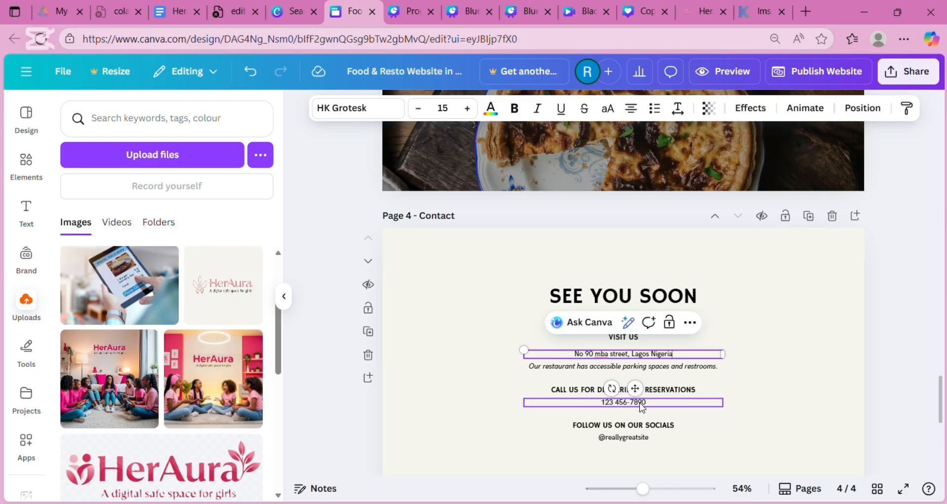
pyautogui.click(647, 407)
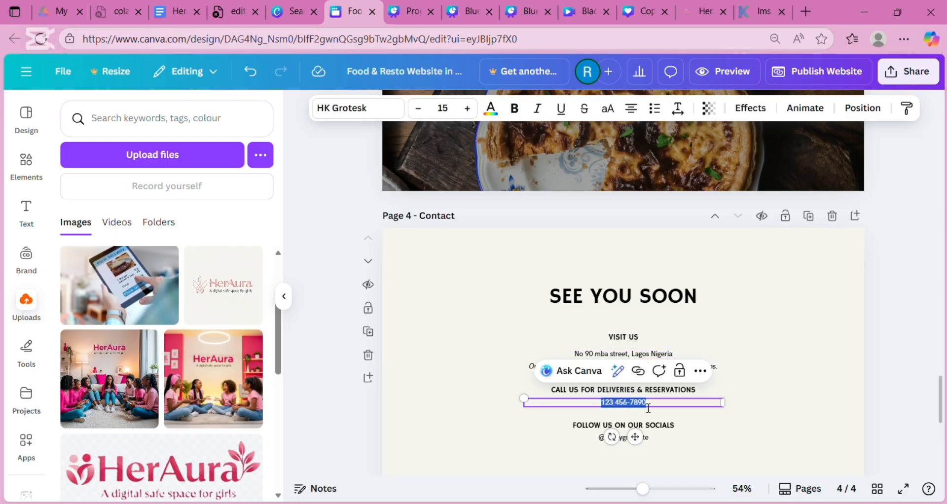
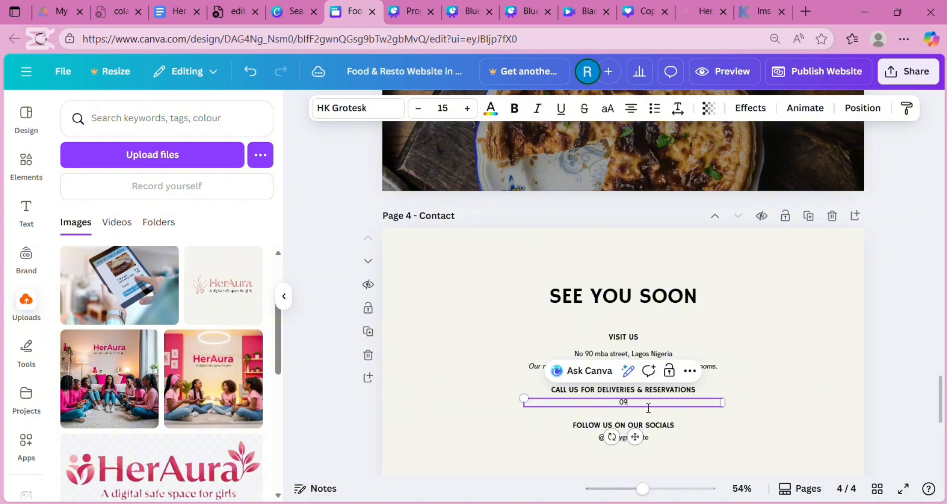
pyautogui.moveTo(673, 438); pyautogui.dragTo(796, 433)
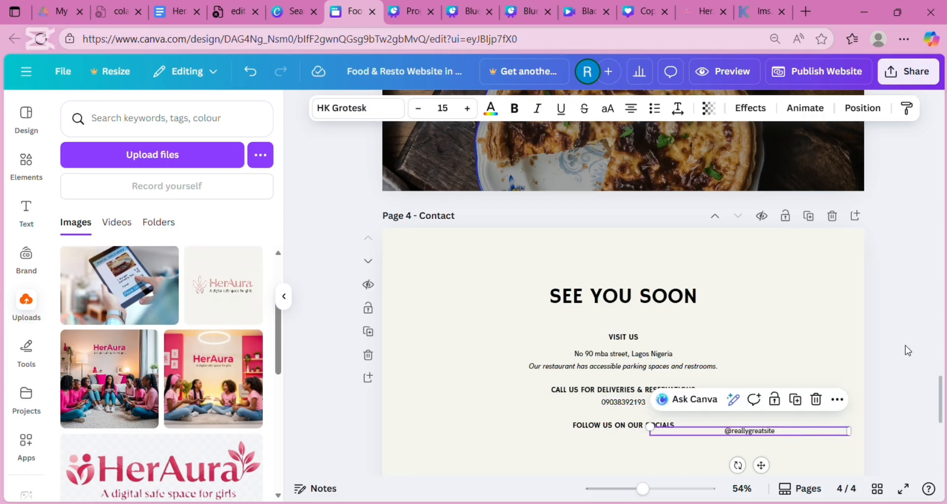
pyautogui.hotkey('ctrl', 'z')
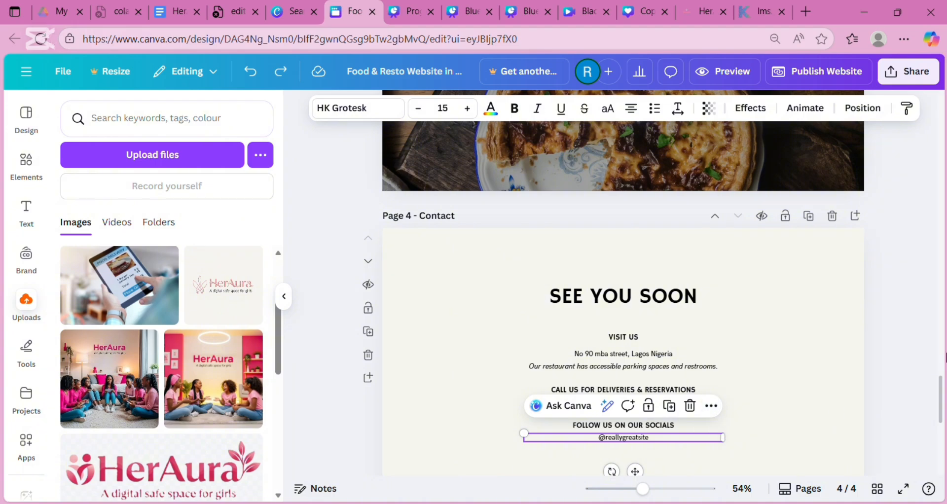
# - Return to Page 1 - Home, browse Tools, Elements and Design, then open the Text panel
pyautogui.scroll(-7, 941, 424)
pyautogui.scroll(15, 944, 432)
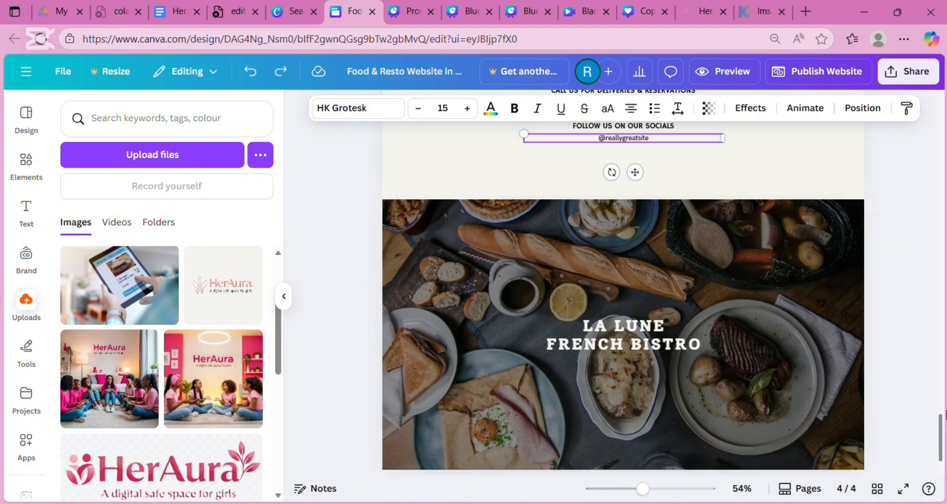
pyautogui.scroll(10, 944, 159)
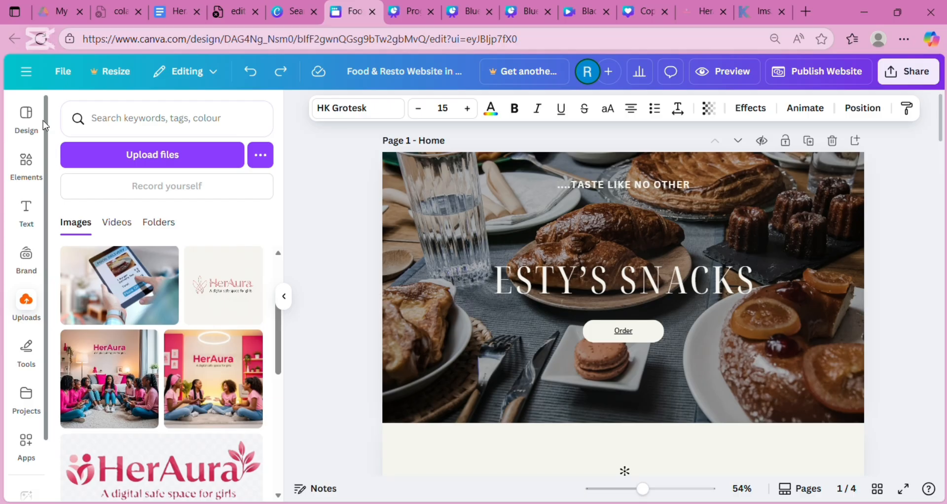
pyautogui.click(33, 369)
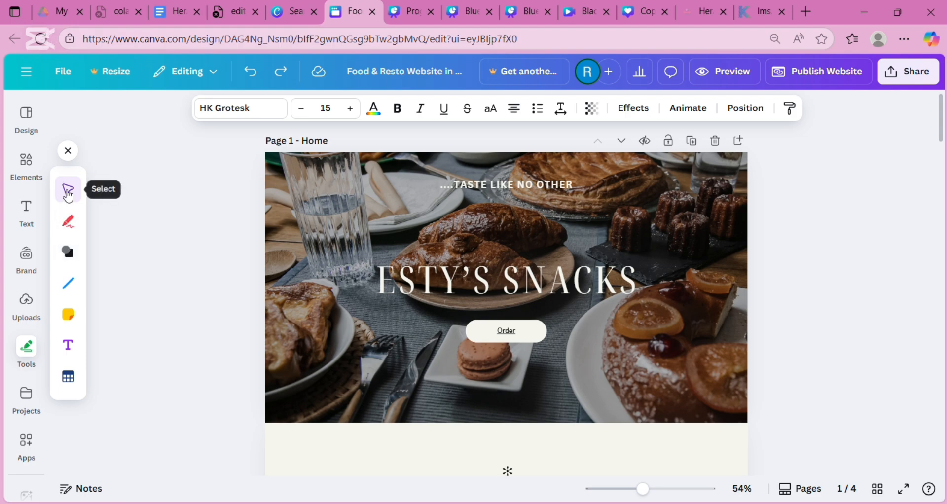
pyautogui.click(41, 172)
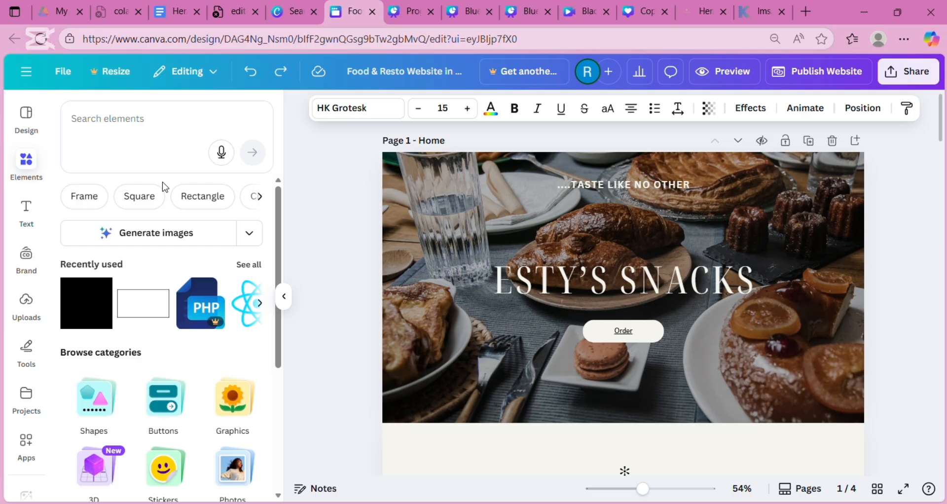
pyautogui.click(30, 119)
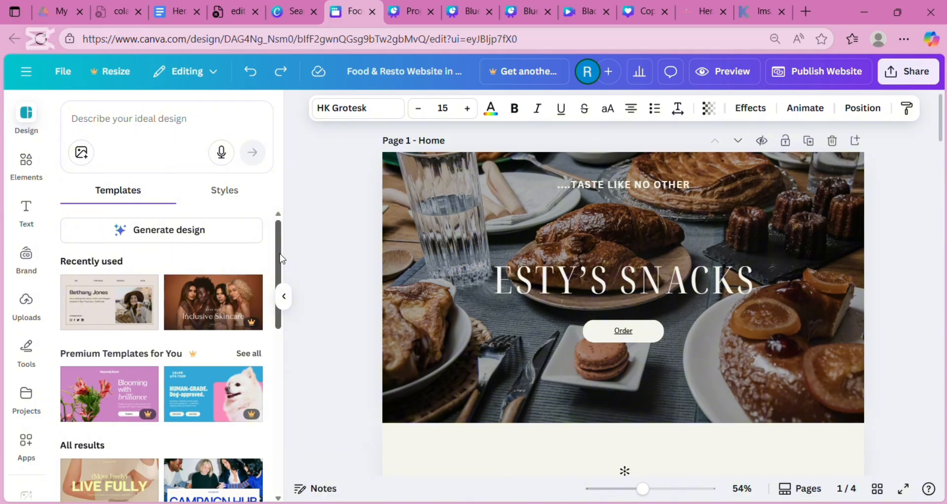
pyautogui.moveTo(281, 259); pyautogui.dragTo(307, 289)
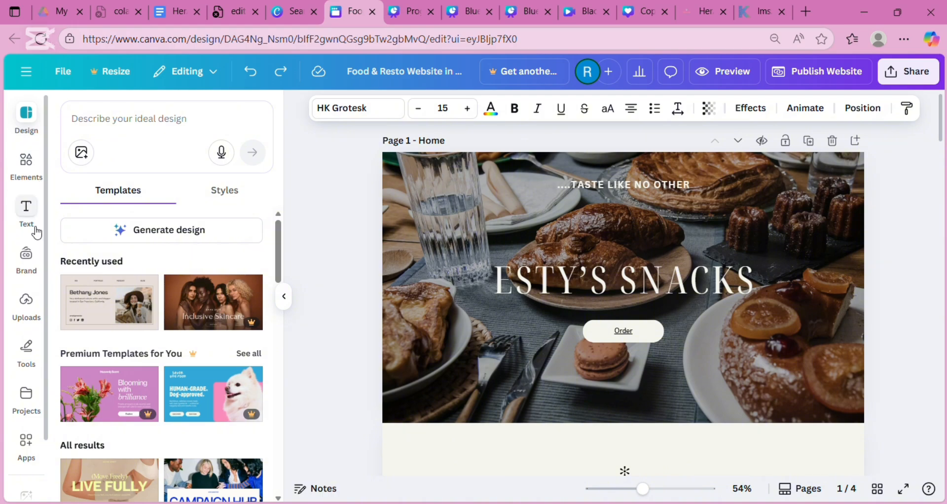
pyautogui.click(27, 209)
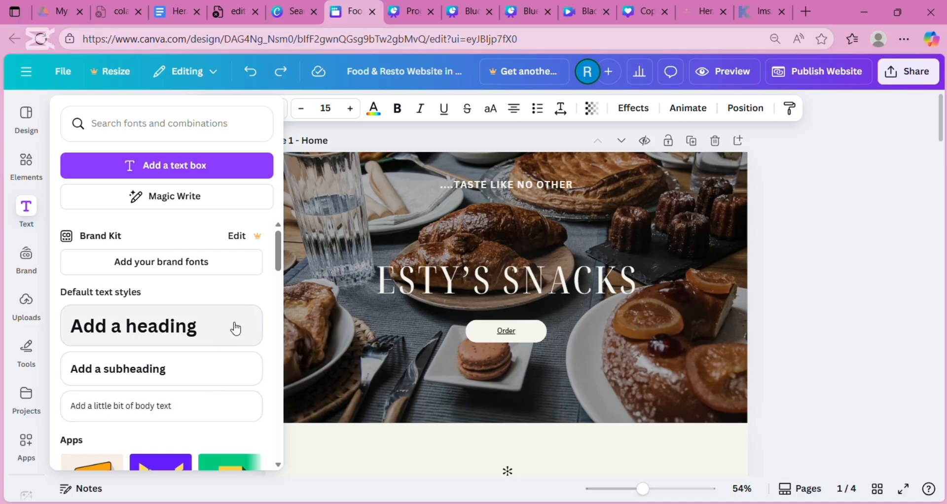
# - Add a body text box reading "welcome to Esty 's Snack", fixing the typos
pyautogui.click(171, 409)
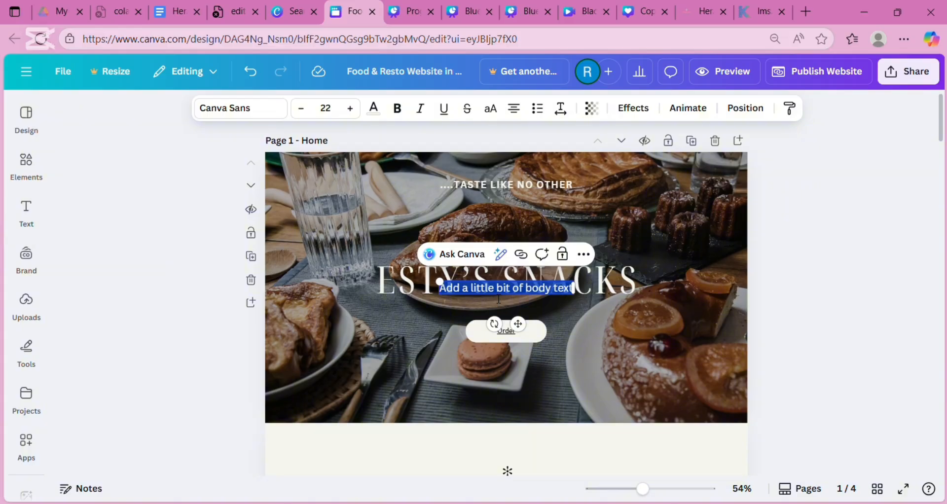
pyautogui.write('we')
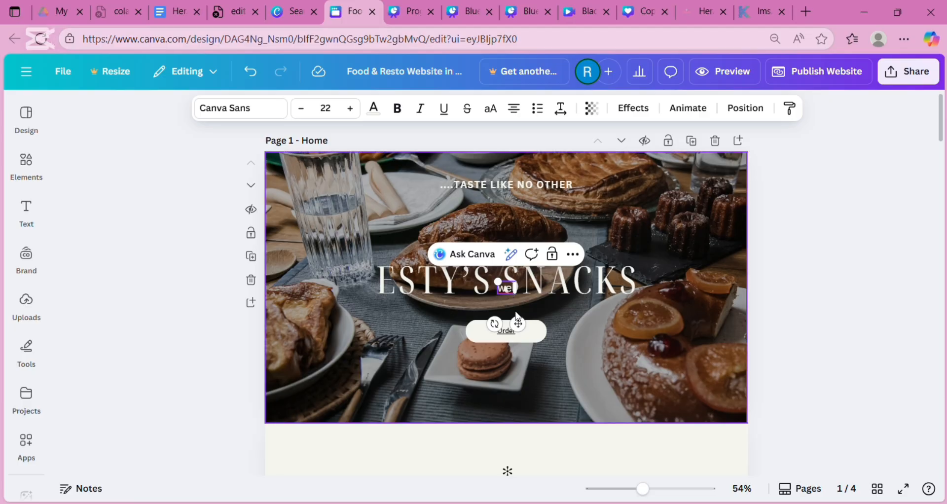
pyautogui.click(508, 294)
pyautogui.click(508, 290)
pyautogui.moveTo(508, 290); pyautogui.dragTo(510, 309)
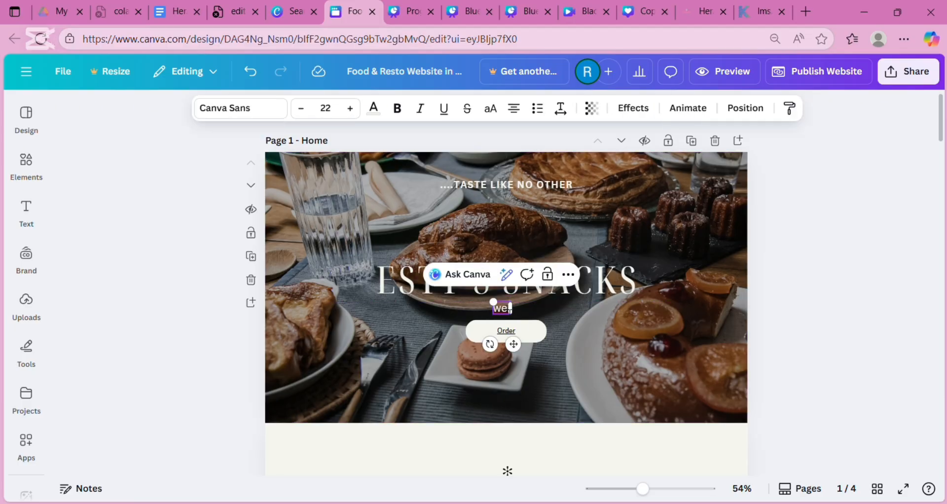
pyautogui.write('llcome')
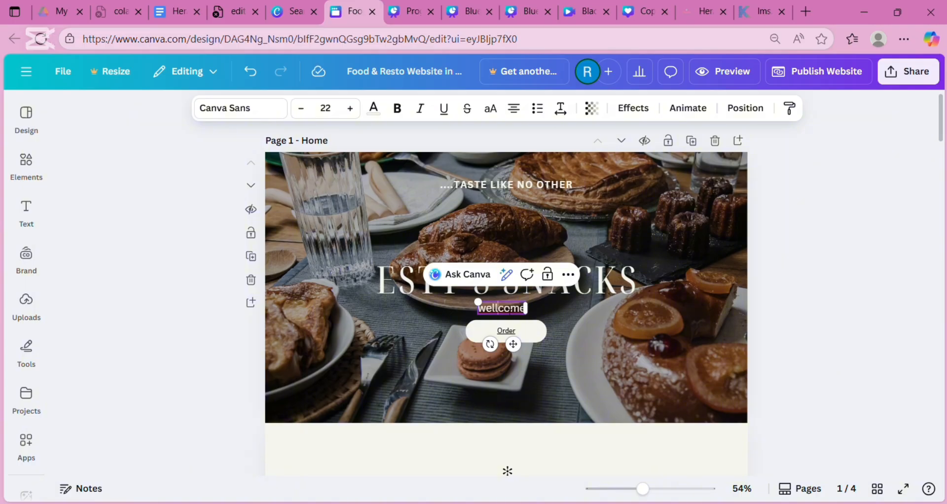
pyautogui.press('BackSpace')
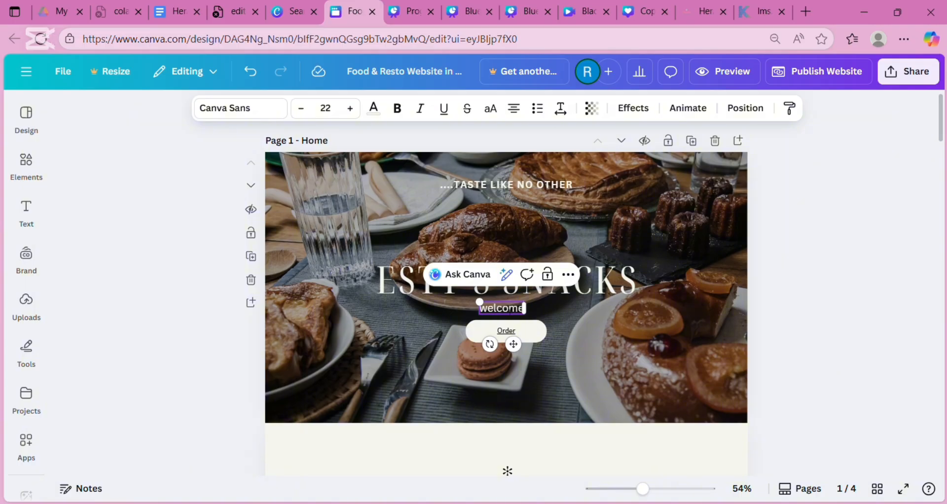
pyautogui.write('to')
pyautogui.press('BackSpace')
pyautogui.press('BackSpace')
pyautogui.write('to')
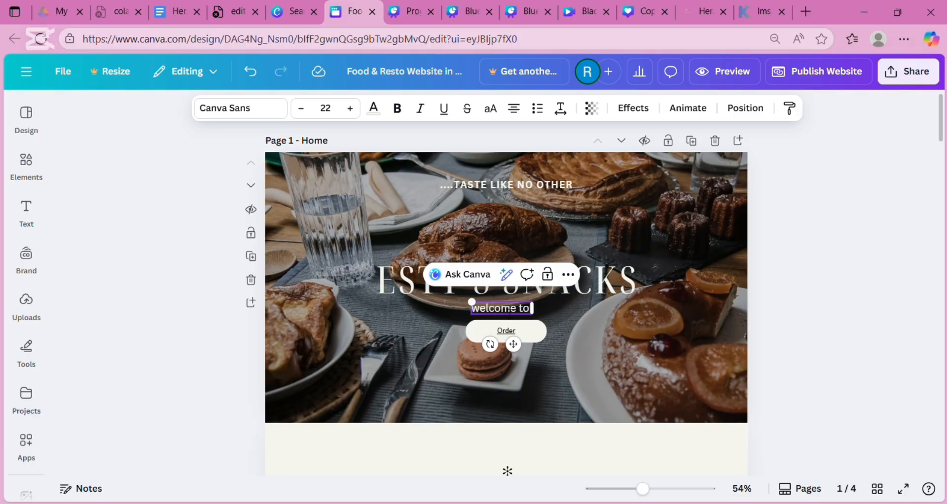
pyautogui.write(' Esty')
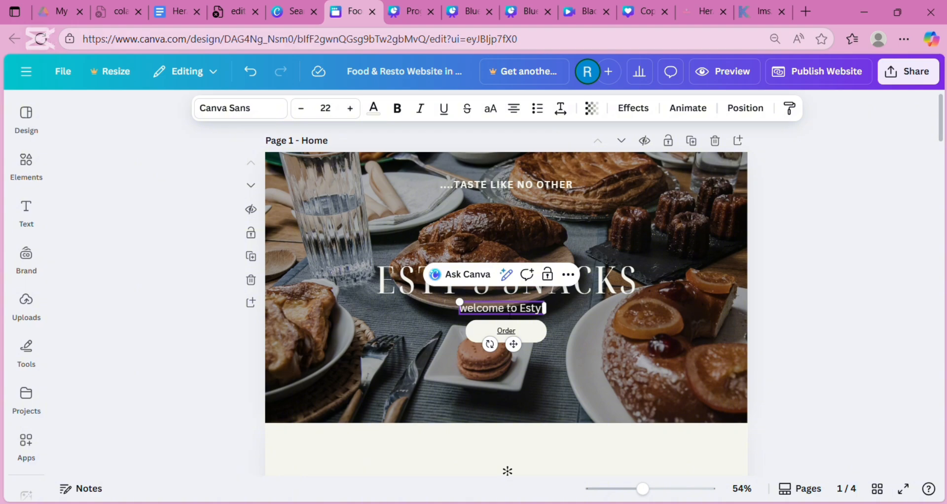
pyautogui.write(" 's Sn")
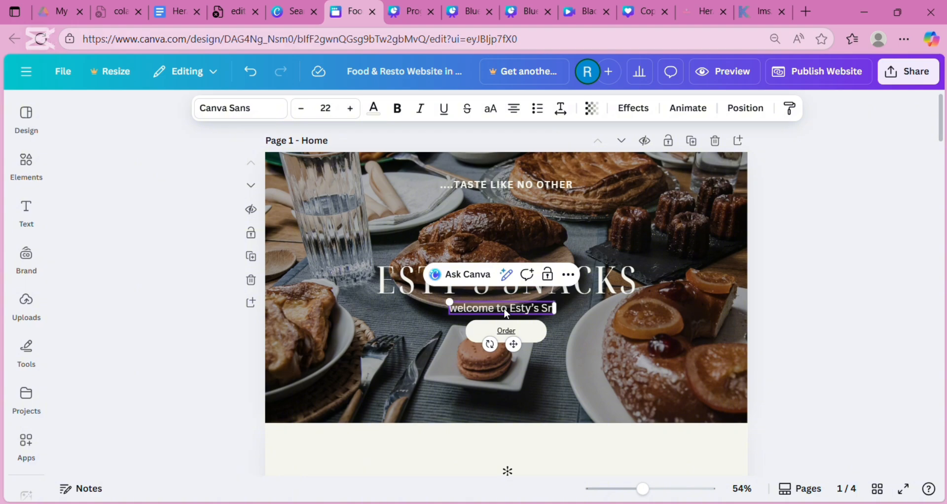
pyautogui.write('ack')
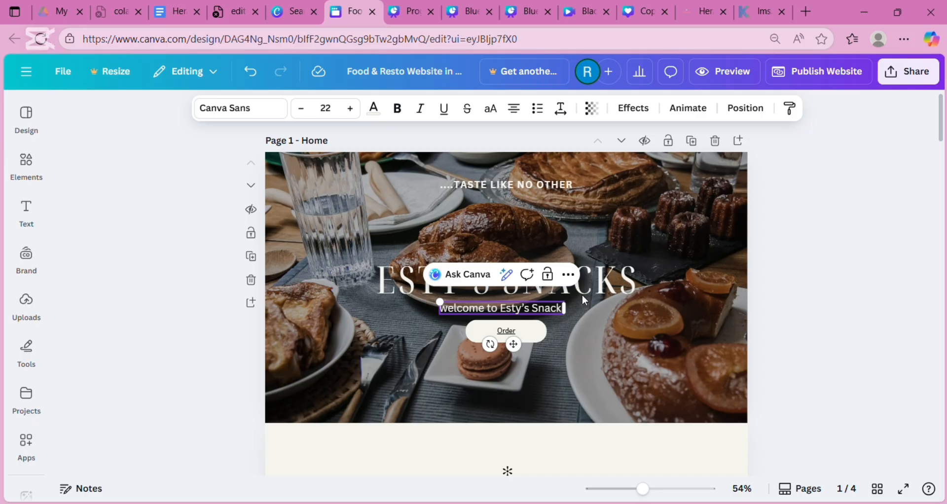
# - Position the welcome subtitle just under the ESTY'S SNACKS title and widen its box
pyautogui.click(649, 327)
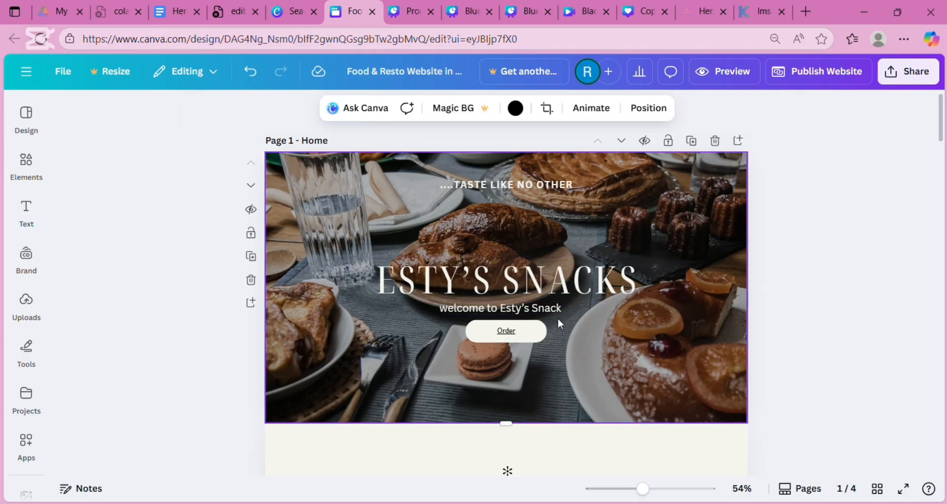
pyautogui.click(540, 309)
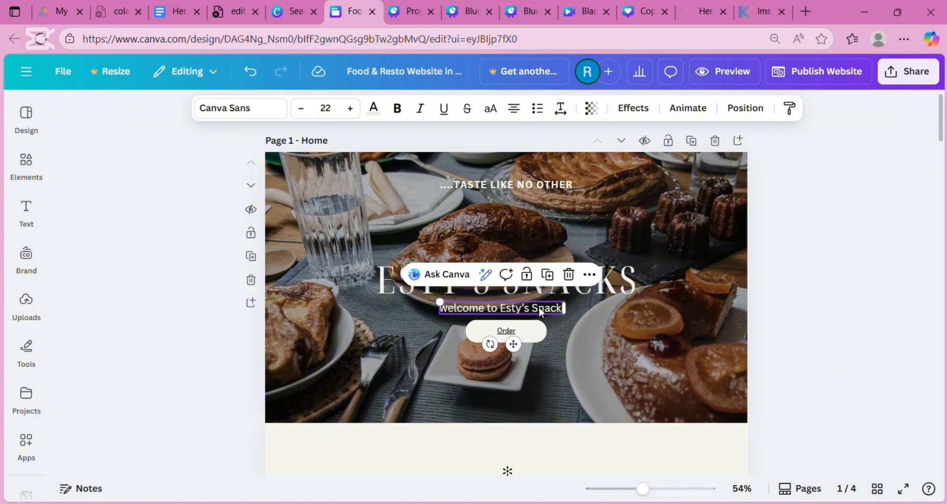
pyautogui.moveTo(541, 312); pyautogui.dragTo(480, 310)
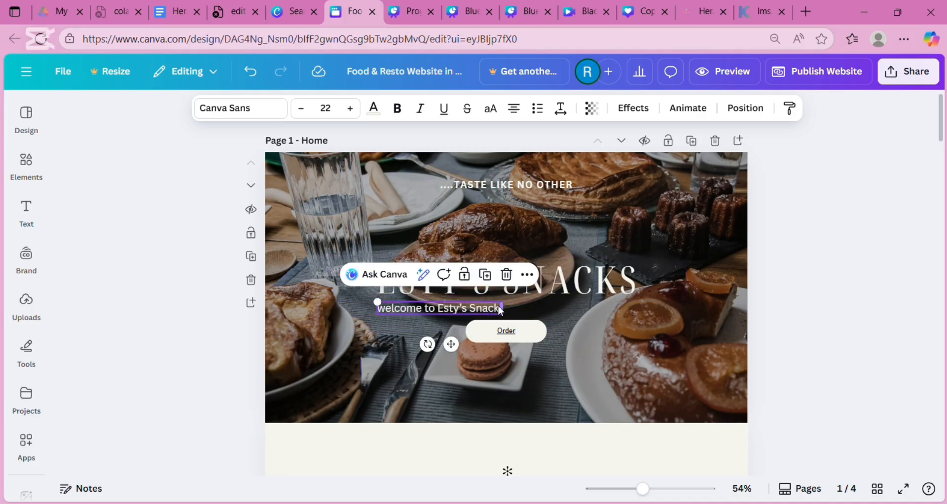
pyautogui.moveTo(511, 313)
pyautogui.mouseDown()
pyautogui.moveTo(536, 297)
pyautogui.moveTo(694, 292)
pyautogui.moveTo(494, 318)
pyautogui.moveTo(390, 316)
pyautogui.moveTo(554, 295)
pyautogui.moveTo(490, 315)
pyautogui.moveTo(510, 310)
pyautogui.mouseUp()
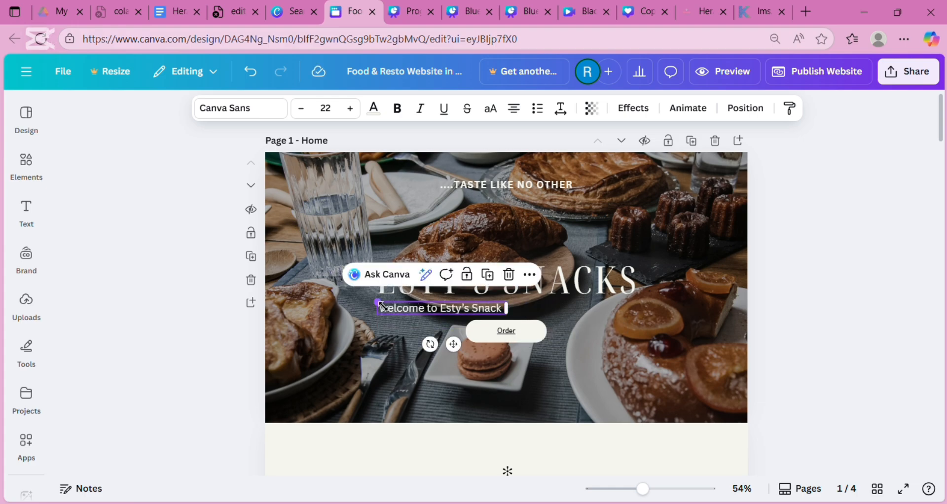
pyautogui.moveTo(367, 292); pyautogui.dragTo(389, 293)
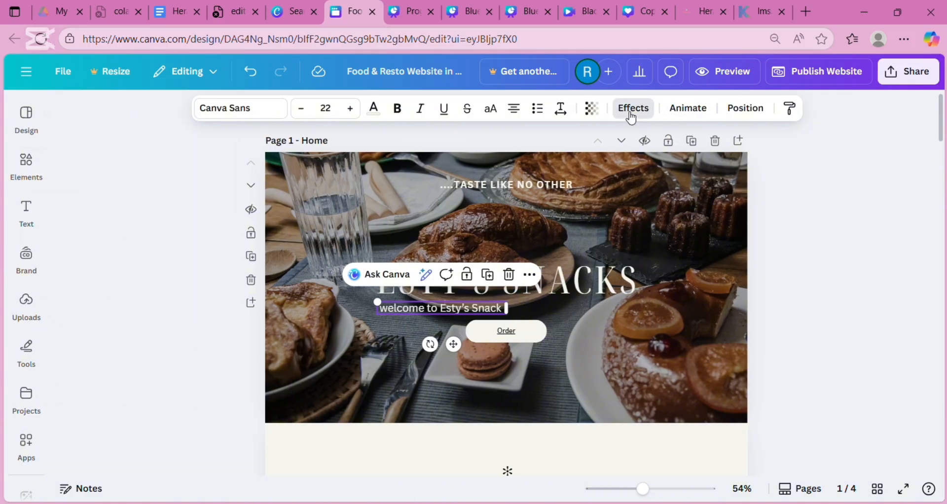
pyautogui.click(632, 110)
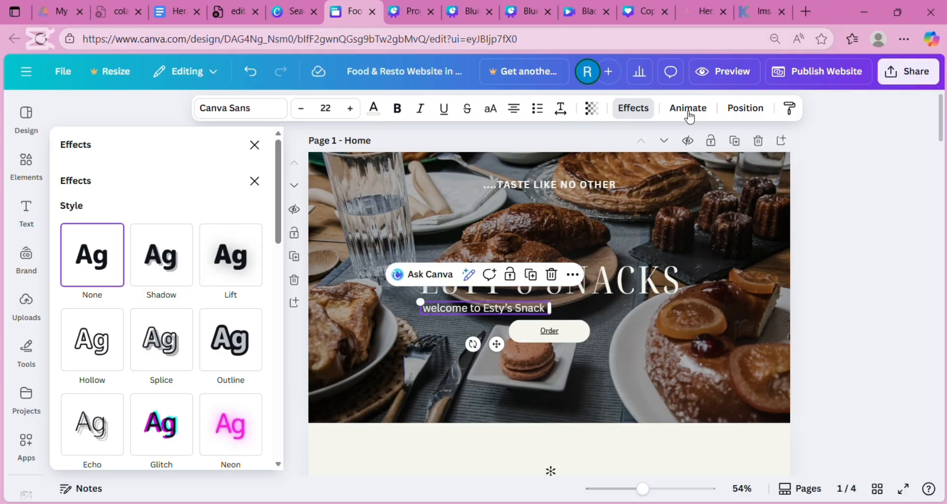
pyautogui.click(632, 214)
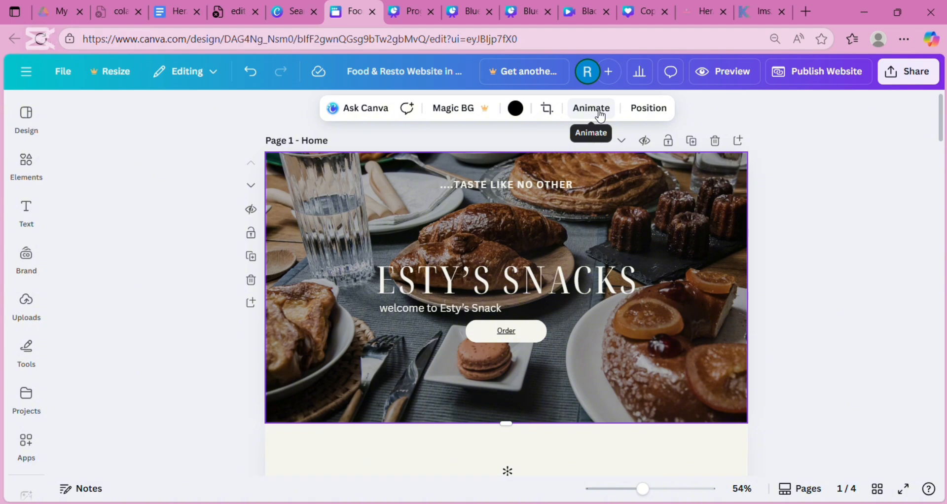
# - Try the Simple page animation, then give the Home page the Breathe animation
pyautogui.click(610, 109)
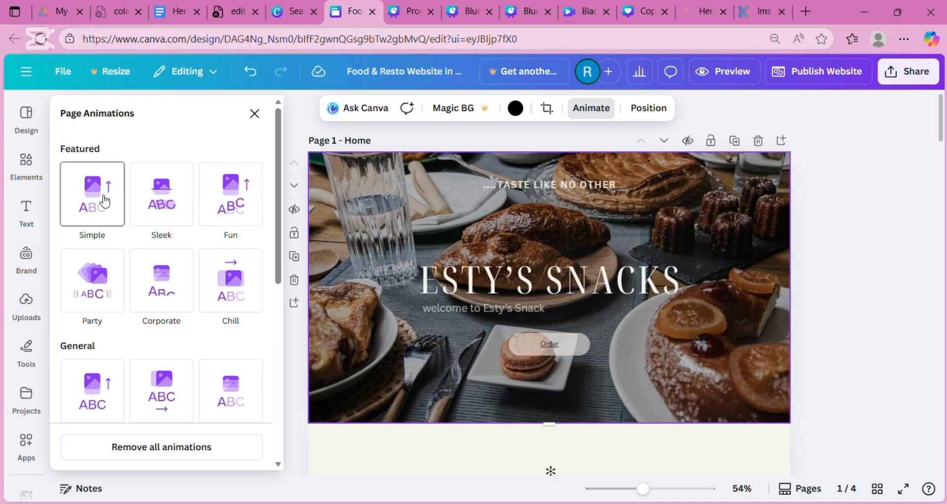
pyautogui.click(105, 201)
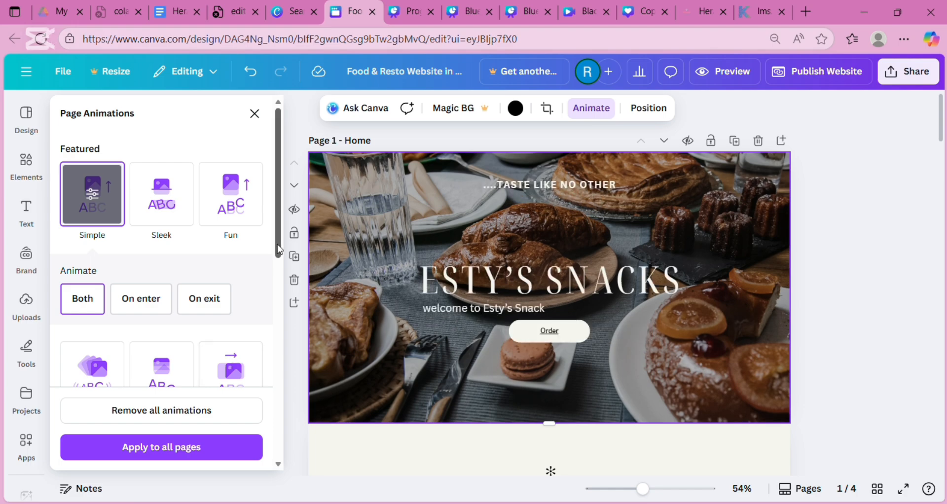
pyautogui.moveTo(279, 249); pyautogui.dragTo(290, 336)
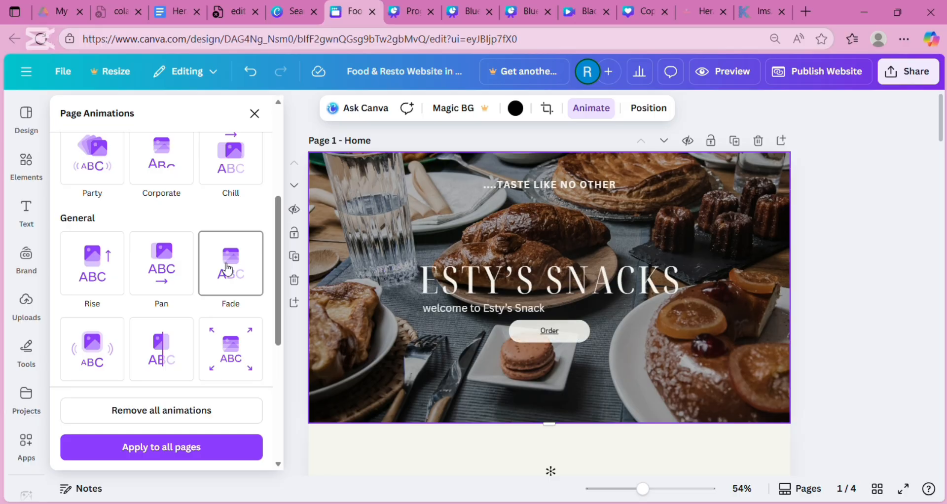
pyautogui.click(233, 352)
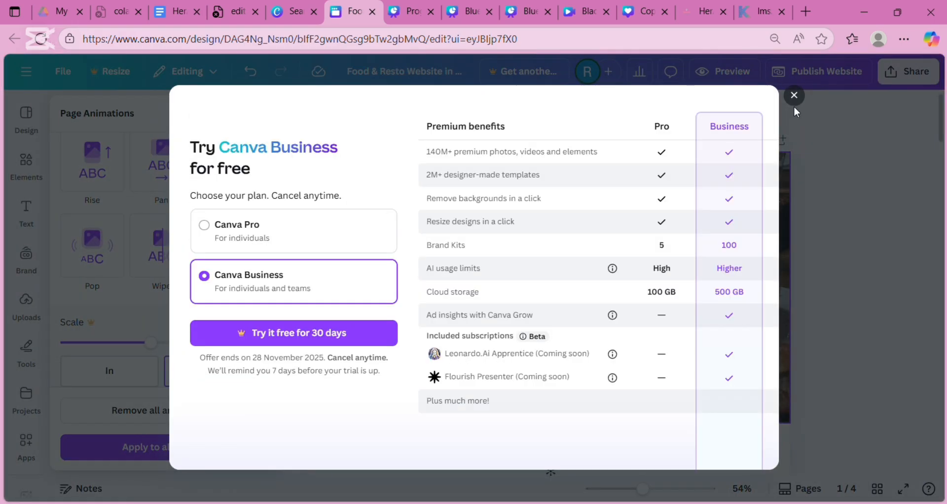
# - Dismiss the Business offer, try Wipe, Sleek and Simple animations, then choose Fun
pyautogui.click(794, 96)
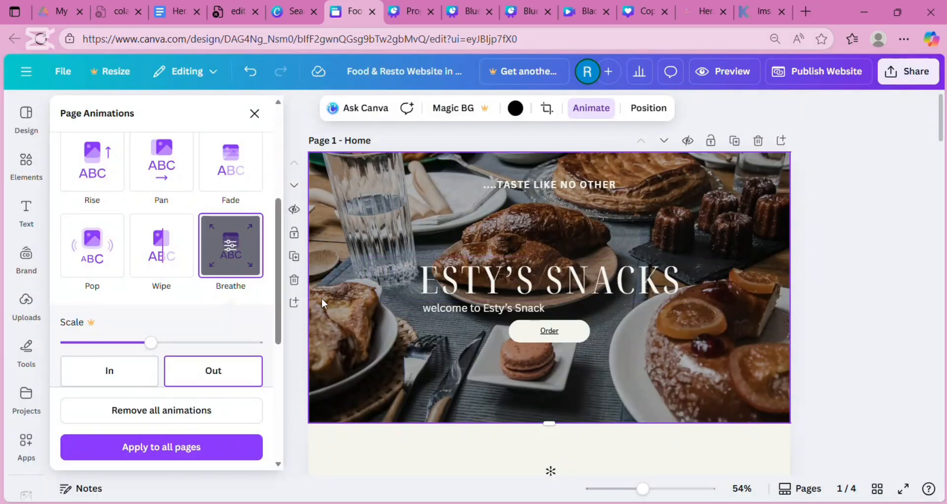
pyautogui.click(160, 244)
pyautogui.scroll(-2, 153, 264)
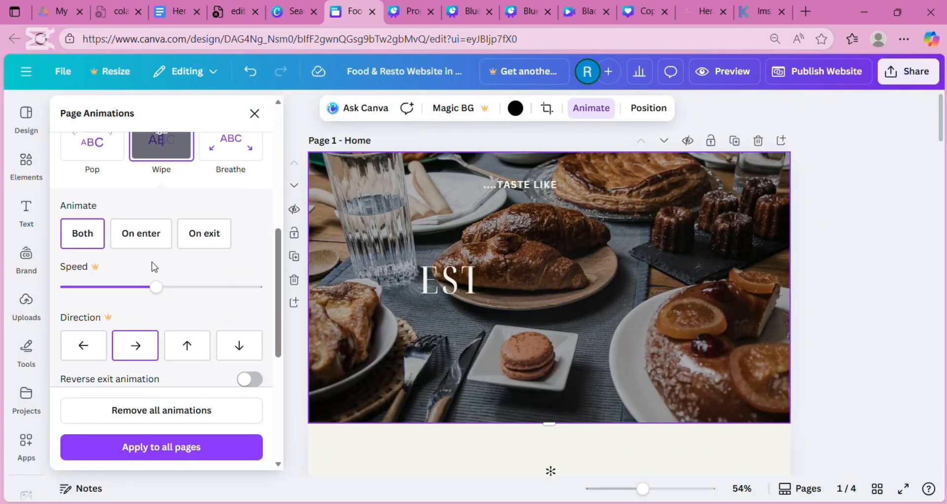
pyautogui.scroll(5, 279, 232)
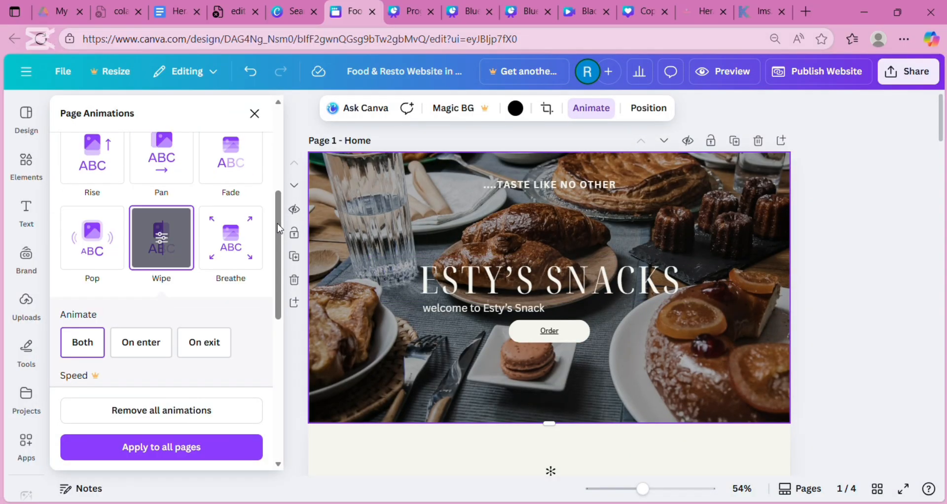
pyautogui.click(181, 181)
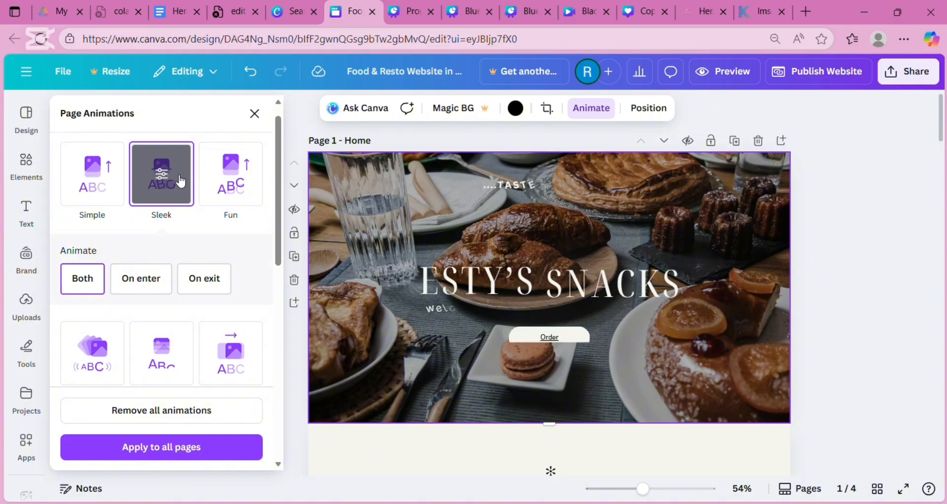
pyautogui.click(112, 178)
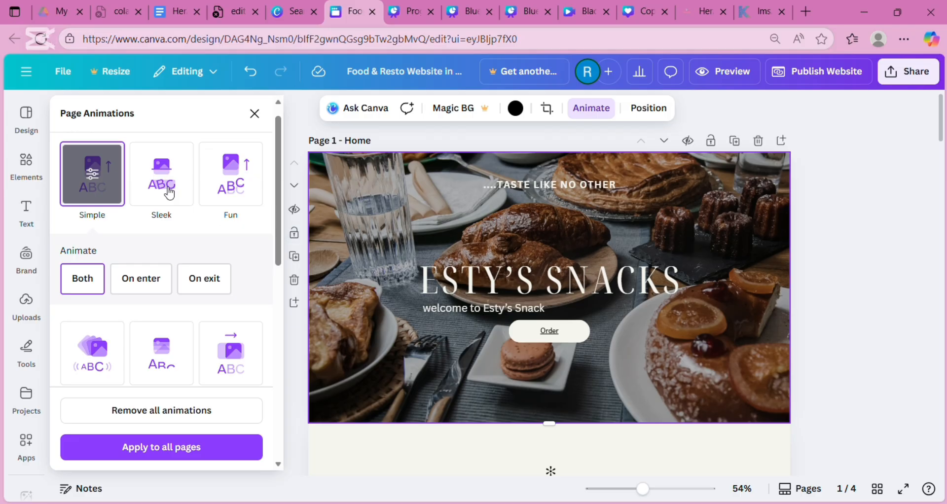
pyautogui.click(106, 172)
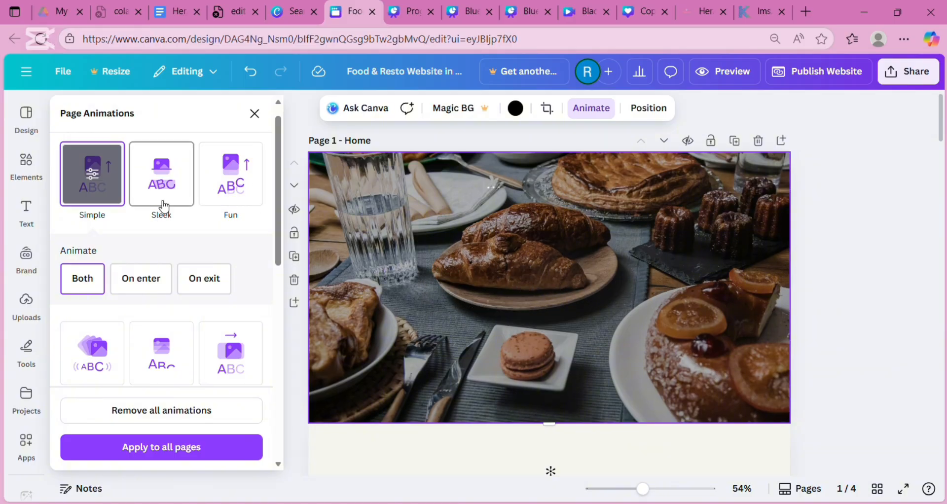
pyautogui.click(230, 206)
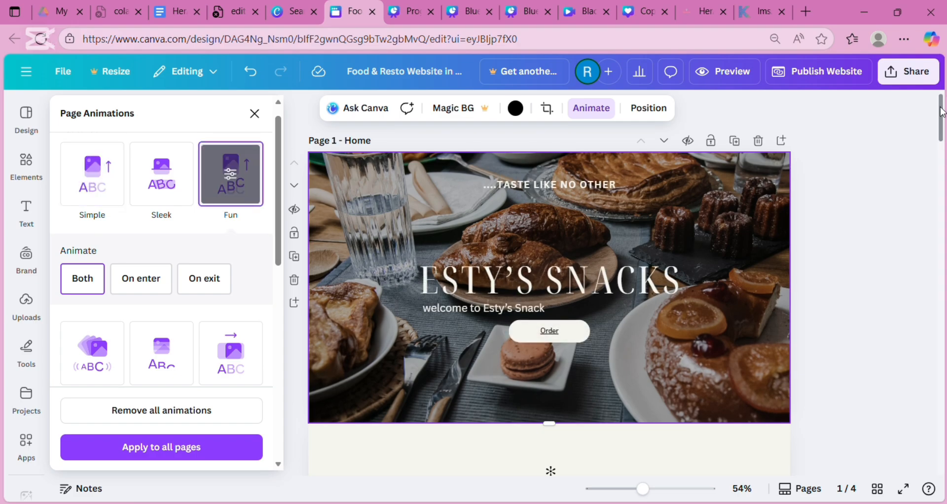
pyautogui.scroll(-5, 940, 113)
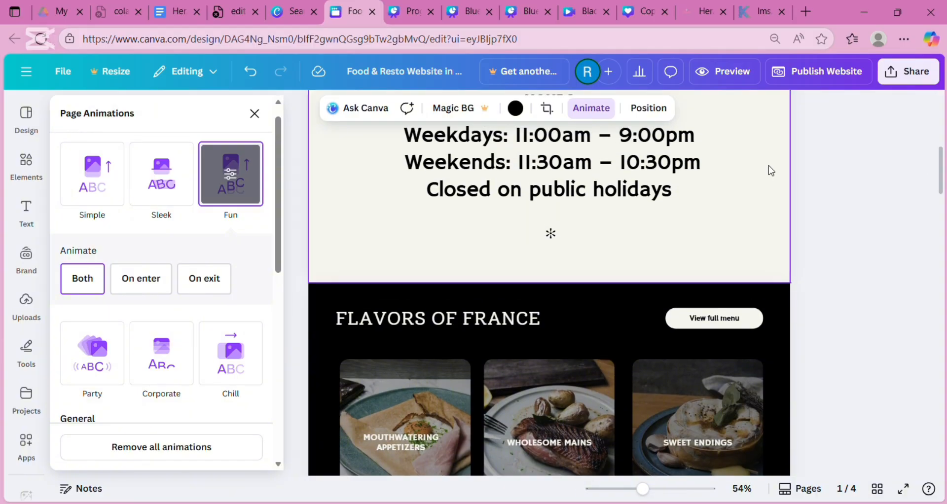
# - Select the opening-hours section and give it the Chill animation
pyautogui.click(759, 173)
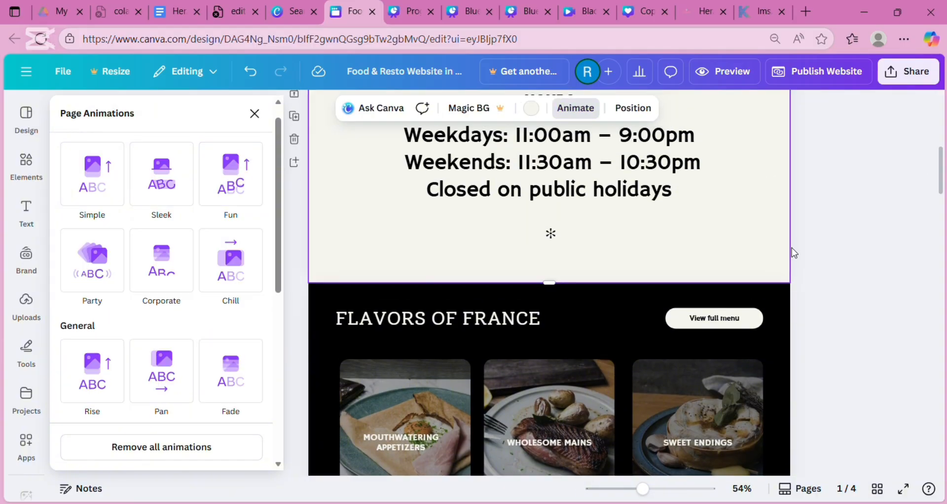
pyautogui.click(224, 259)
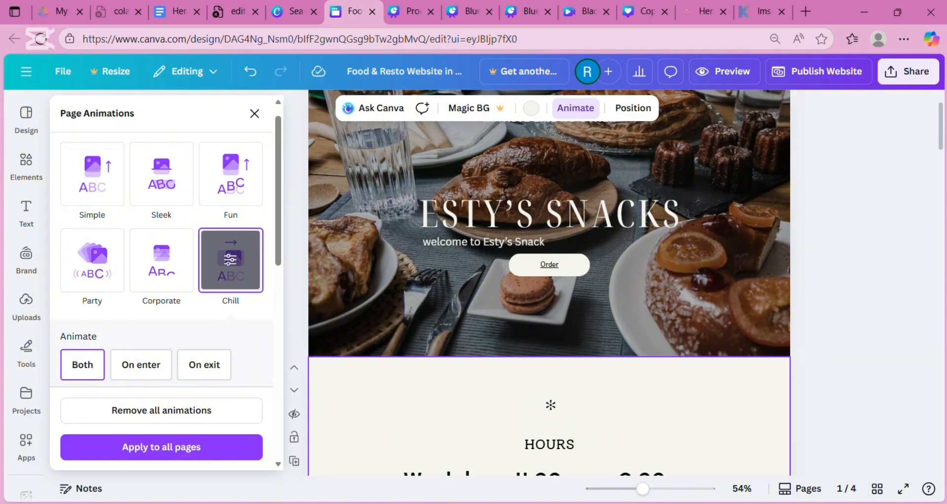
pyautogui.scroll(-10, 549, 283)
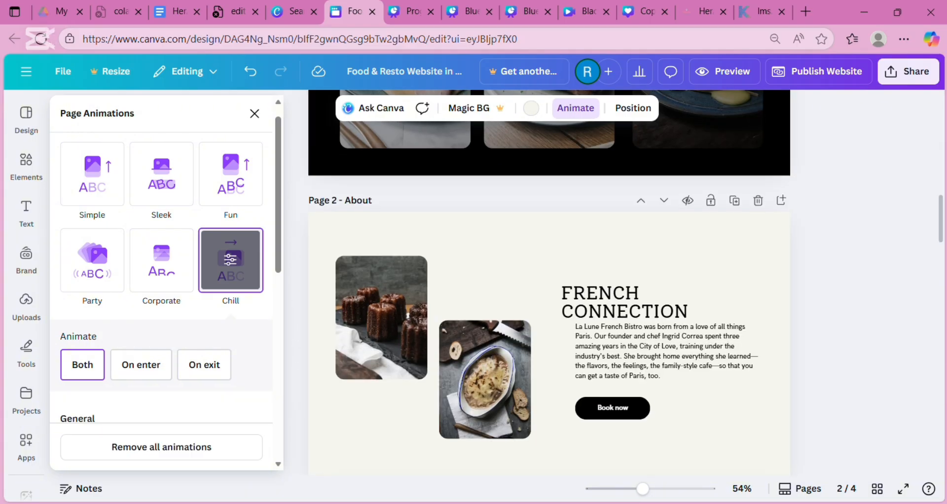
pyautogui.scroll(5, 551, 133)
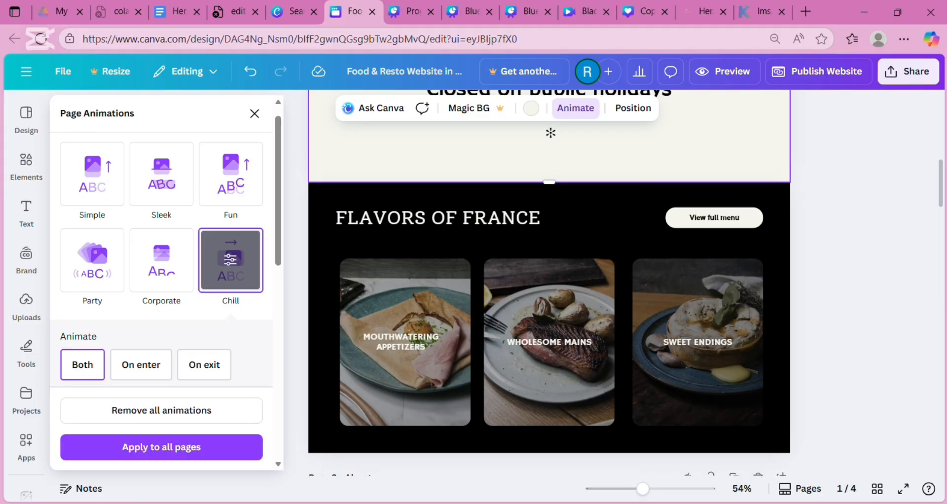
# - Preview Party, Rise, Pan and Fade animations on the black Flavors of France section
pyautogui.click(595, 234)
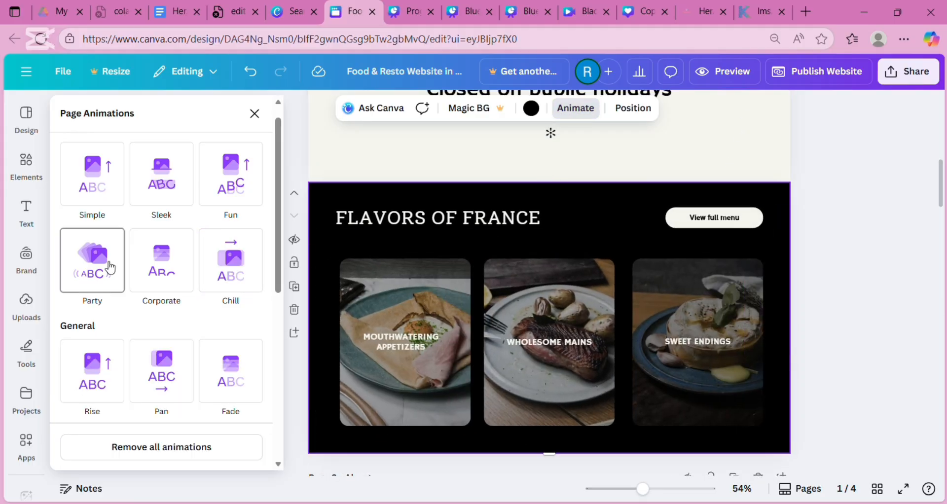
pyautogui.click(84, 294)
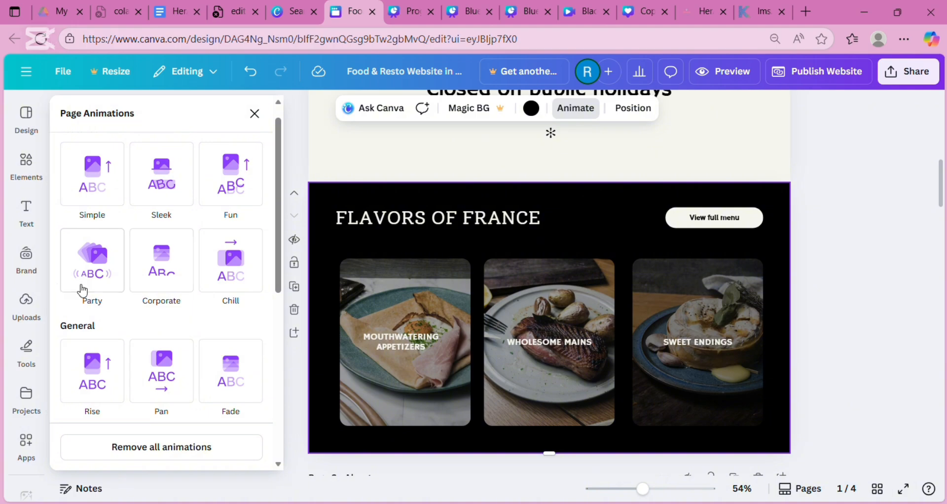
pyautogui.click(109, 382)
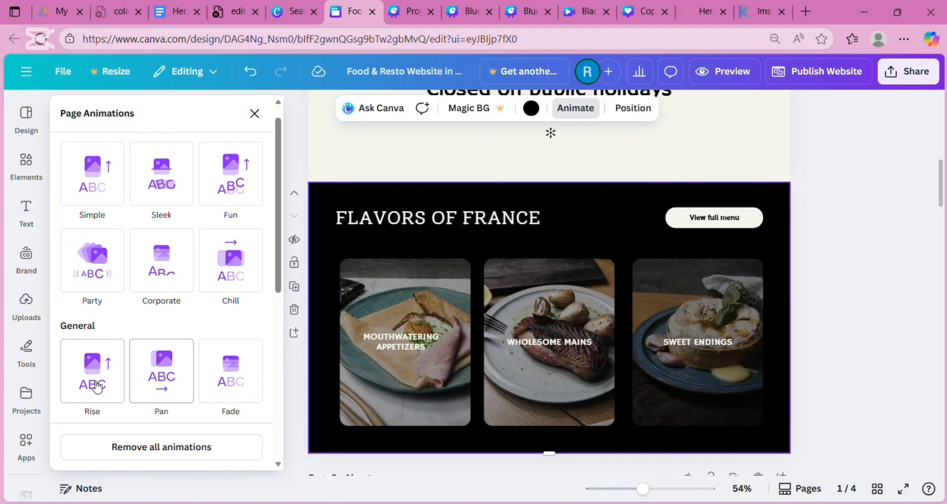
pyautogui.click(96, 387)
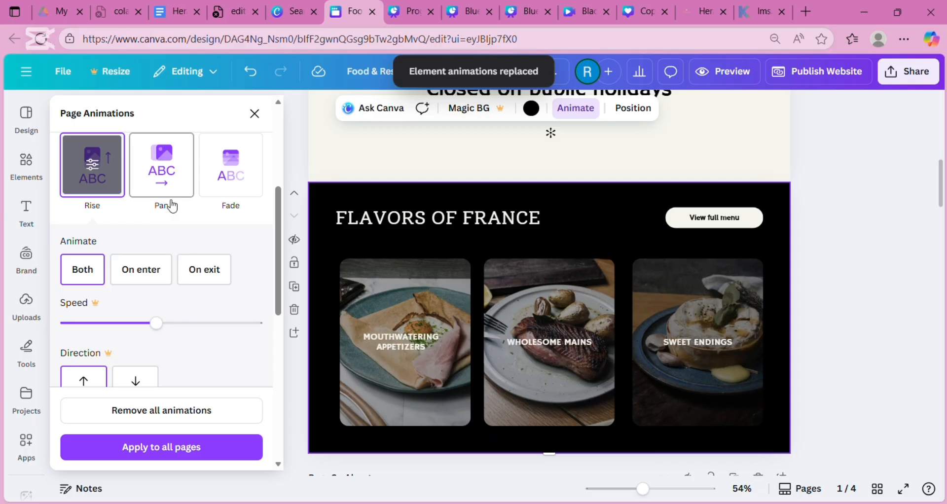
pyautogui.click(169, 205)
pyautogui.click(234, 146)
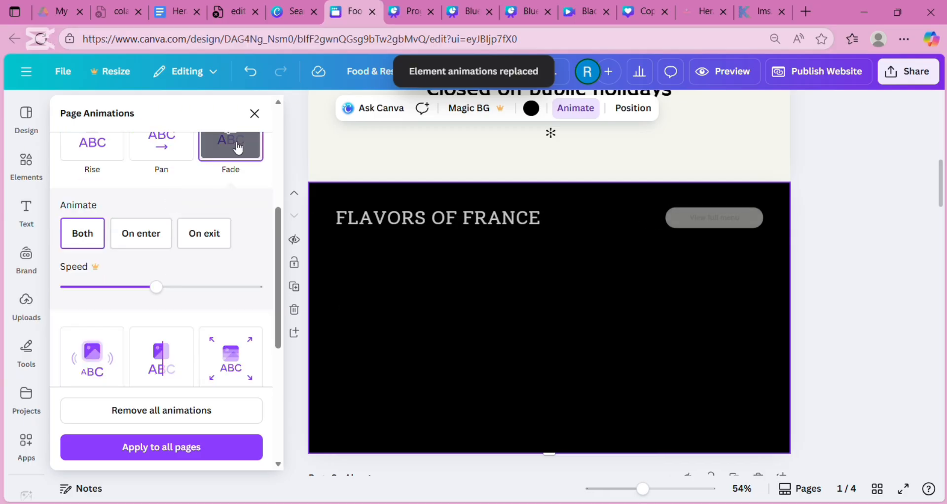
pyautogui.scroll(3, 279, 188)
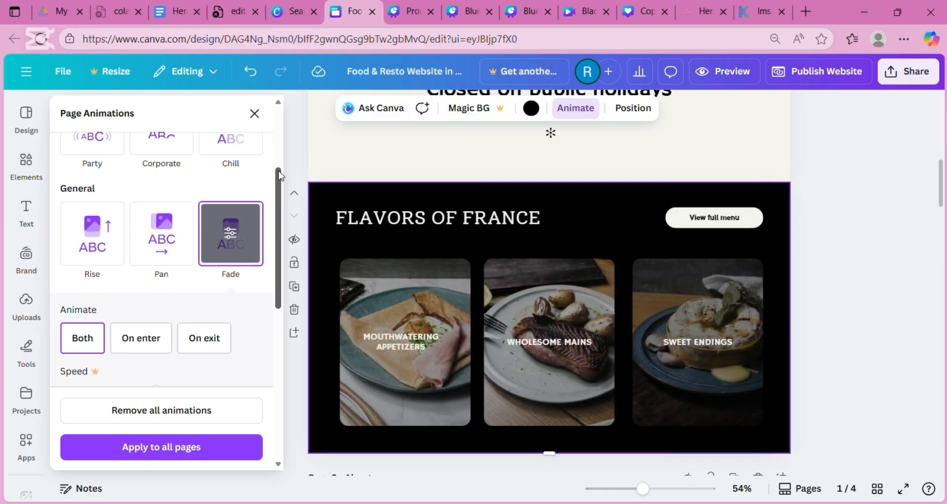
pyautogui.click(85, 169)
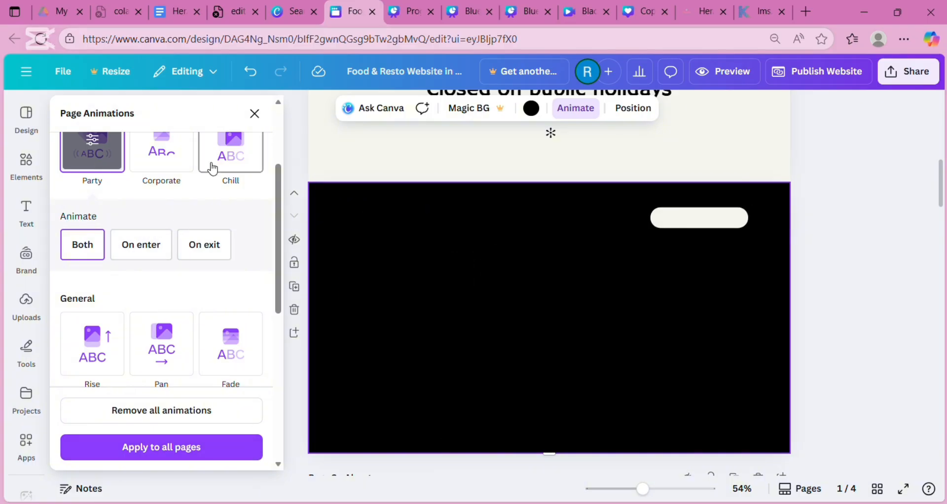
# - Settle on Chill, apply it to all pages and close the animation panel
pyautogui.click(213, 169)
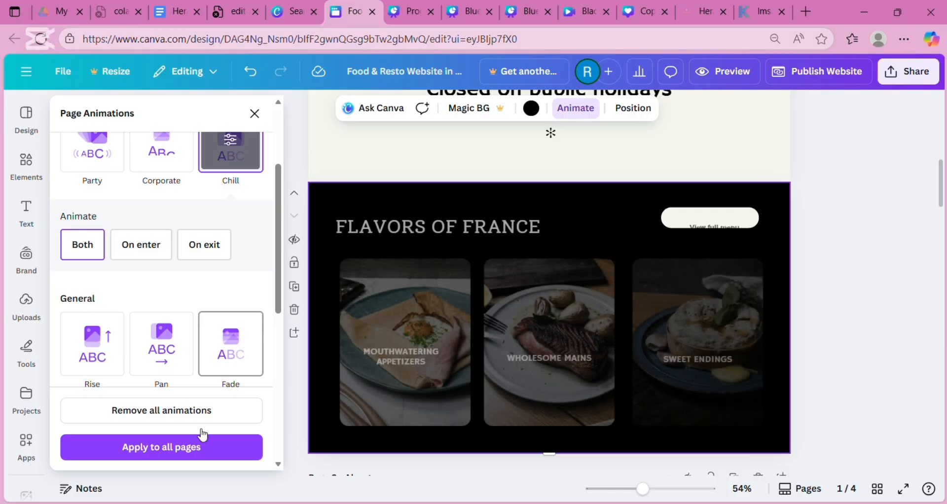
pyautogui.click(199, 450)
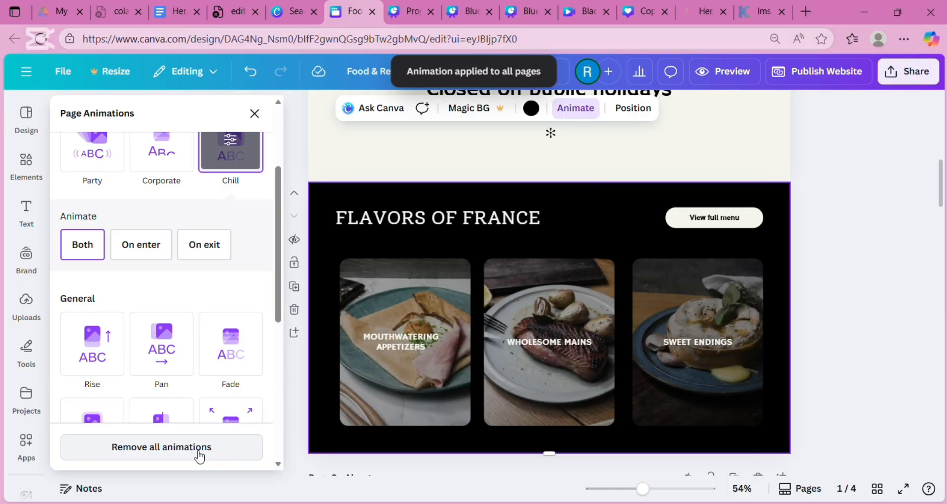
pyautogui.click(255, 114)
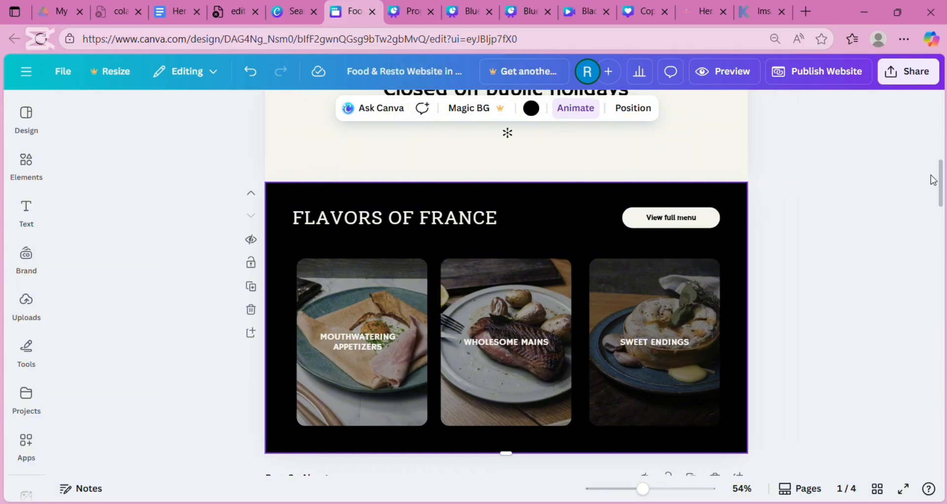
pyautogui.moveTo(941, 175); pyautogui.dragTo(942, 109)
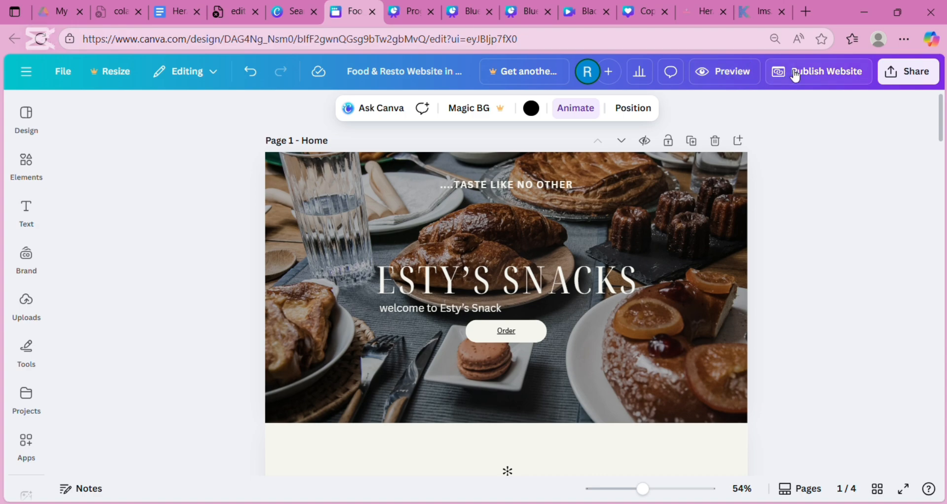
pyautogui.click(730, 80)
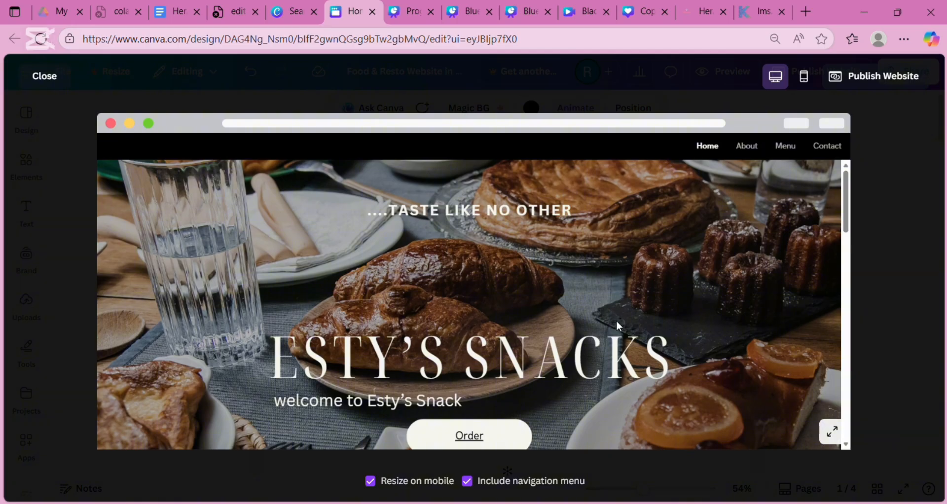
pyautogui.click(806, 92)
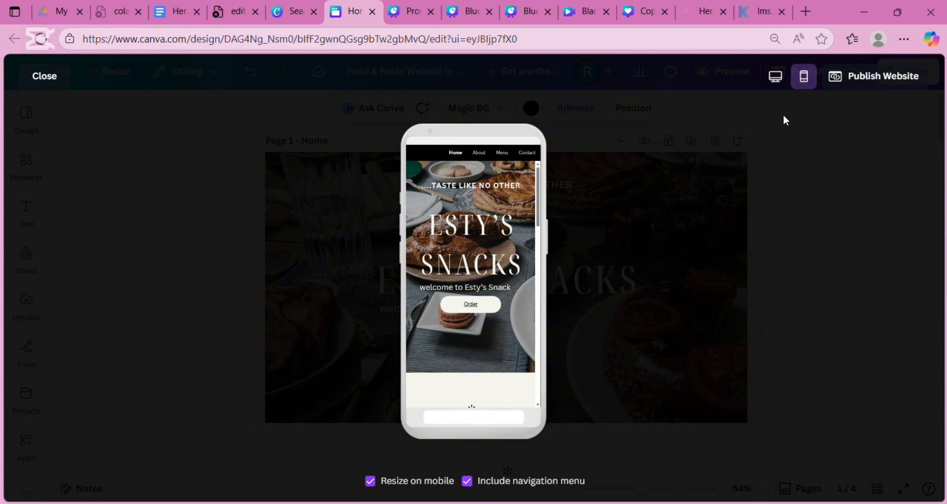
pyautogui.click(777, 79)
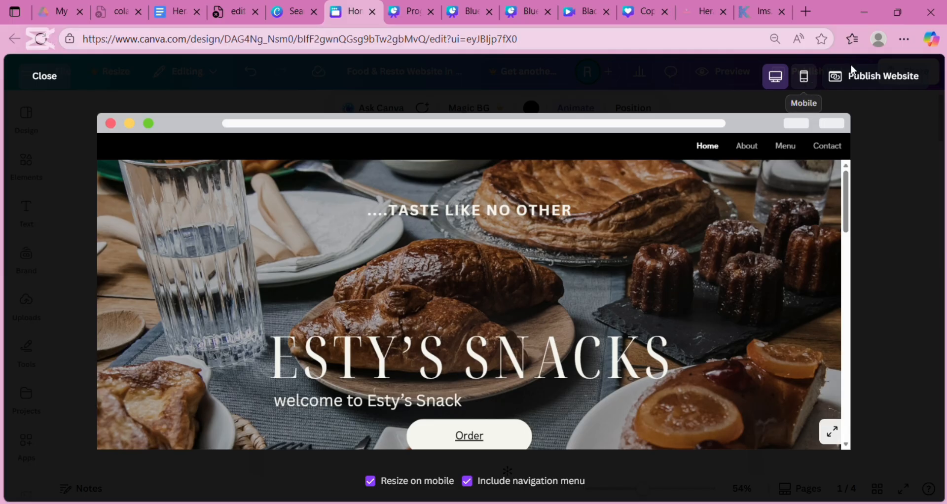
pyautogui.click(56, 78)
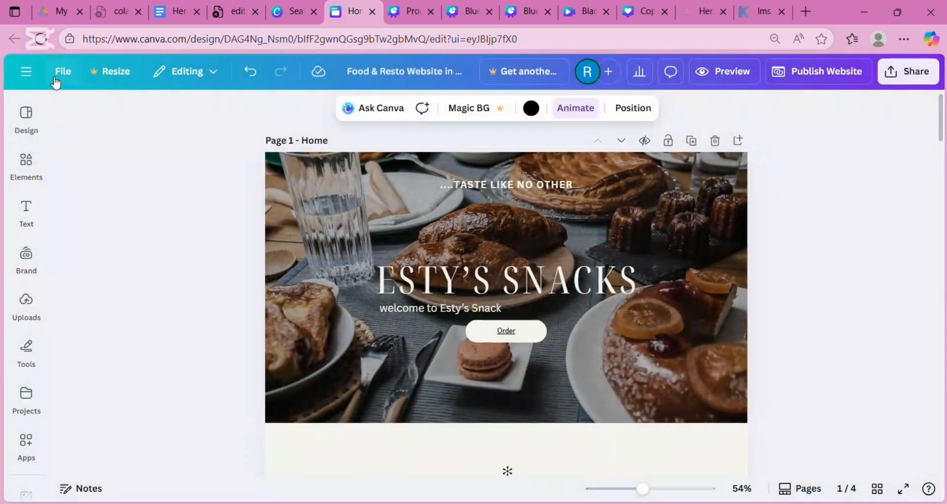
pyautogui.click(789, 79)
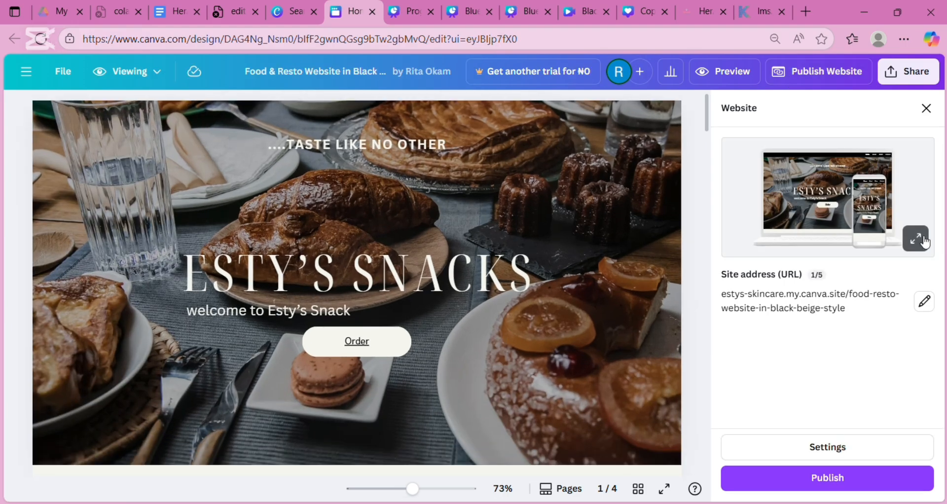
pyautogui.click(924, 311)
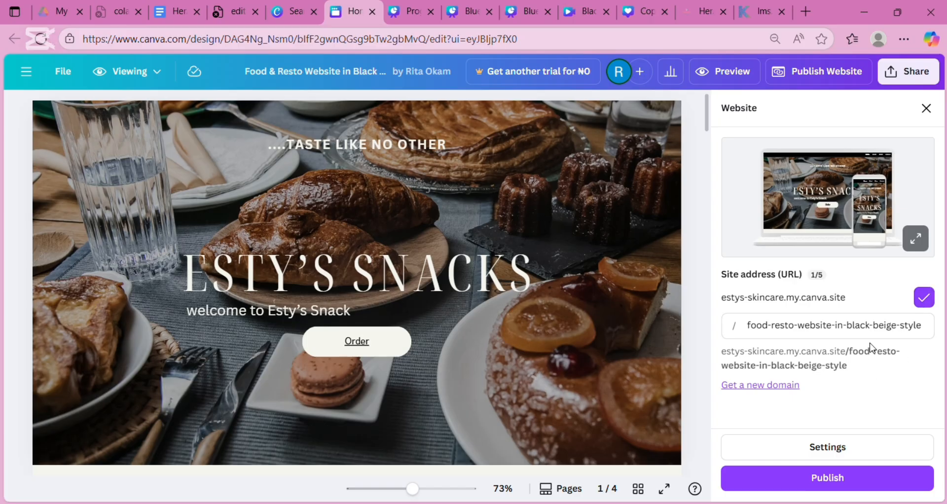
pyautogui.click(762, 386)
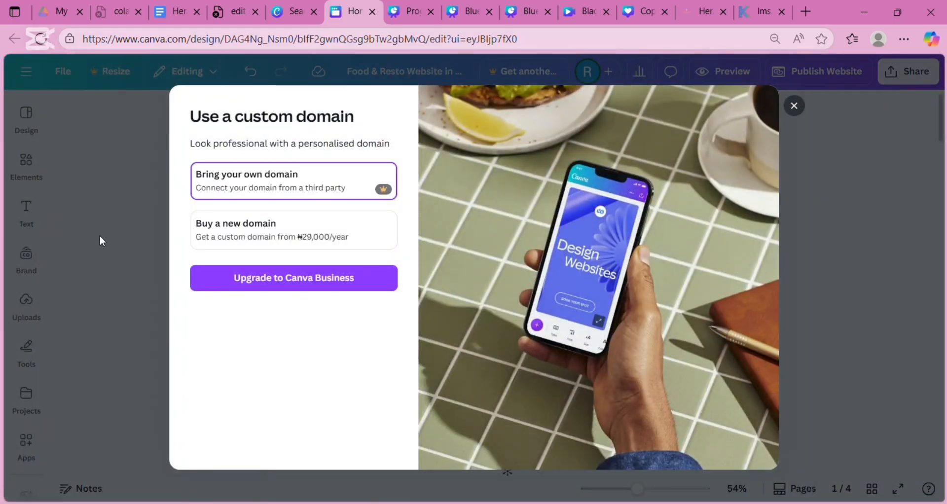
pyautogui.click(794, 106)
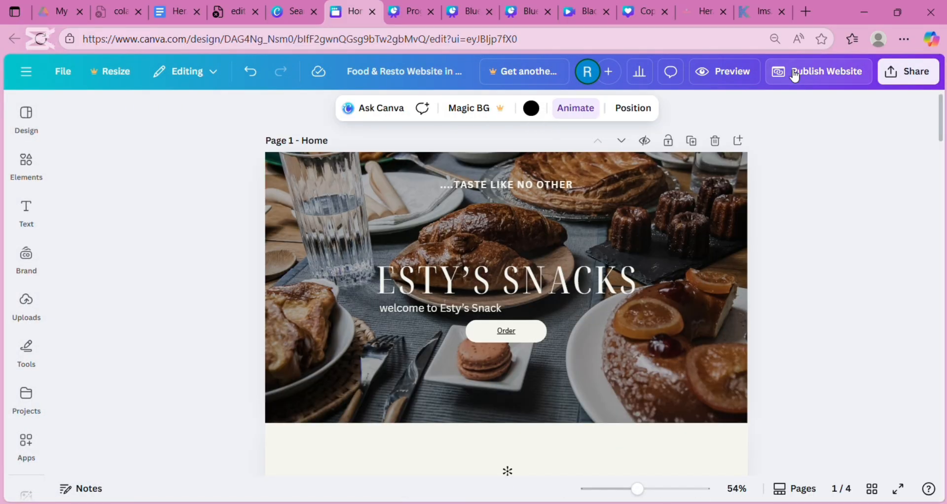
# - Publish the Esty's Snacks website to the estys-skincare.my.canva.site address
pyautogui.click(794, 75)
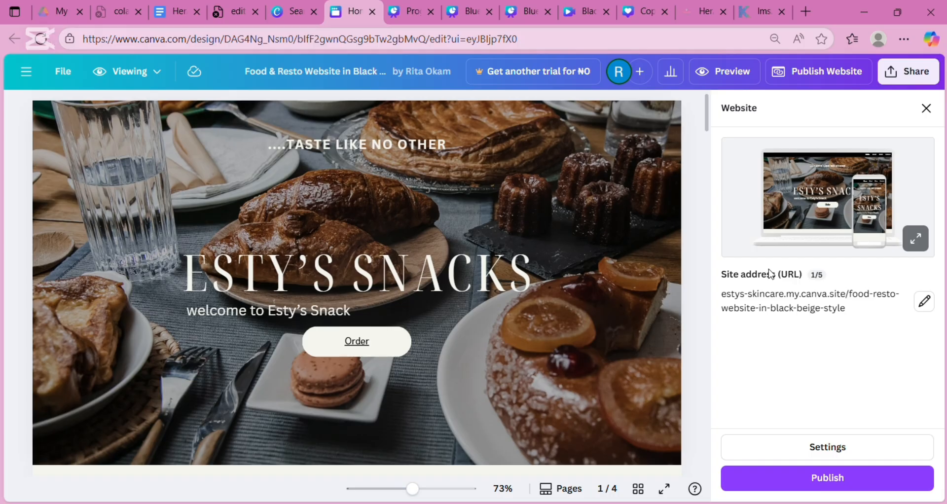
pyautogui.click(843, 479)
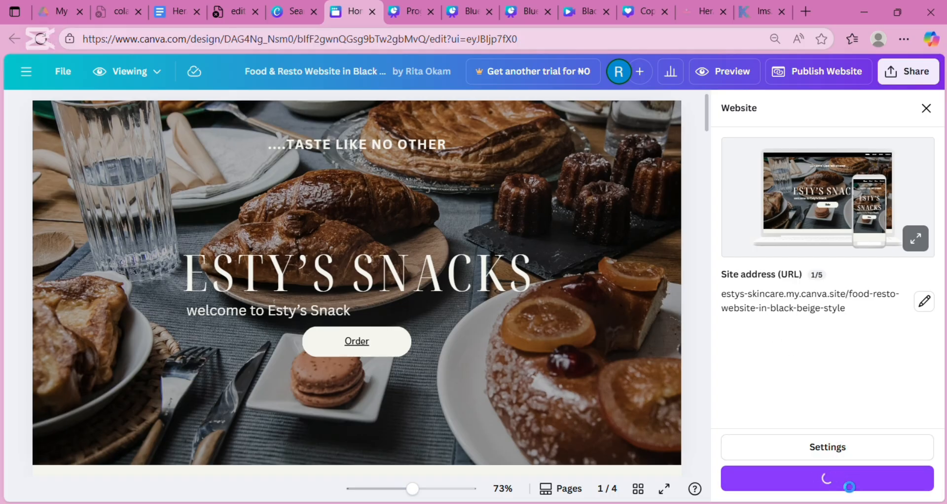
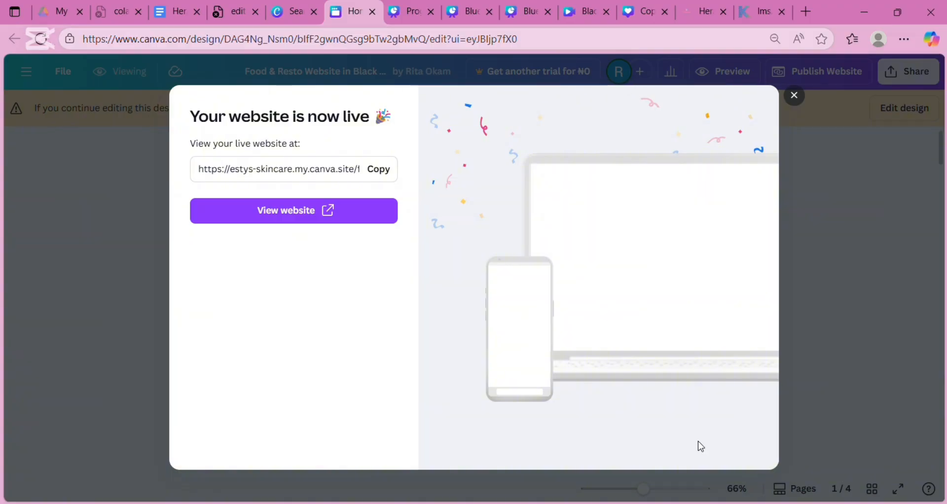
# - Open the published Esty's site in a new tab, reload it, then return to the editor
pyautogui.click(344, 219)
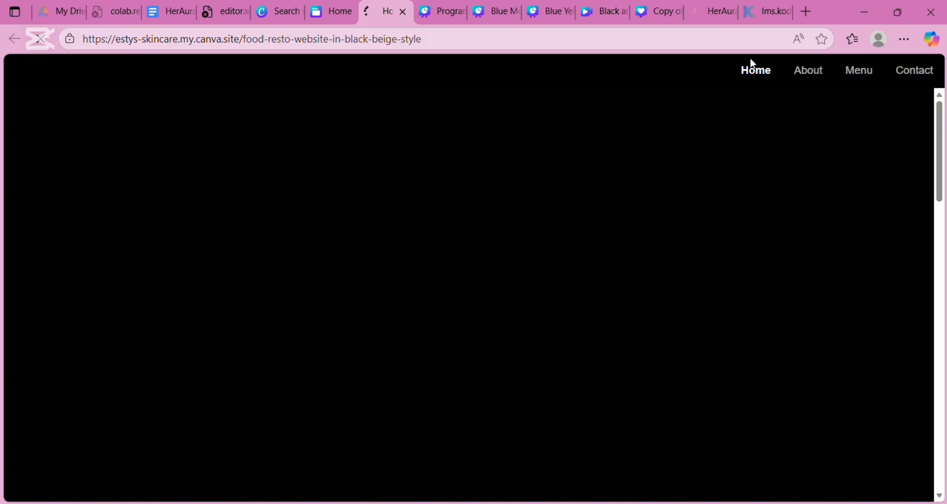
pyautogui.click(756, 74)
pyautogui.click(591, 44)
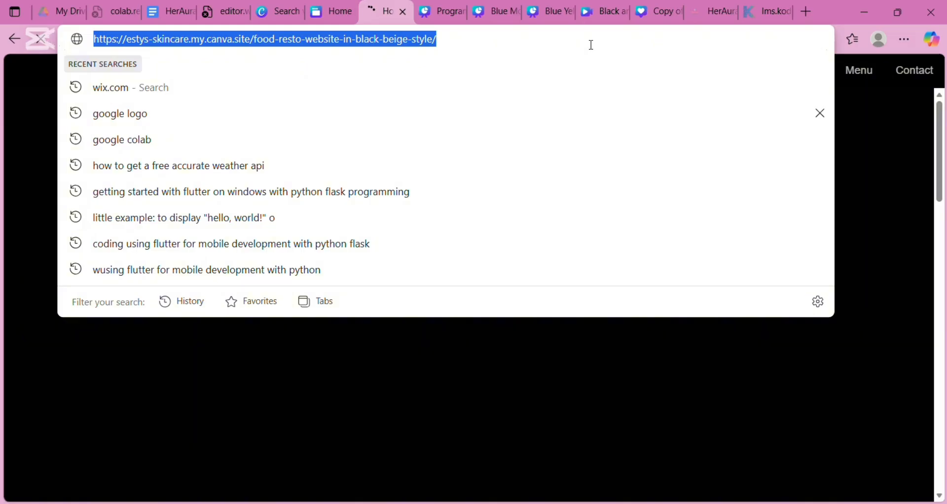
pyautogui.click(648, 383)
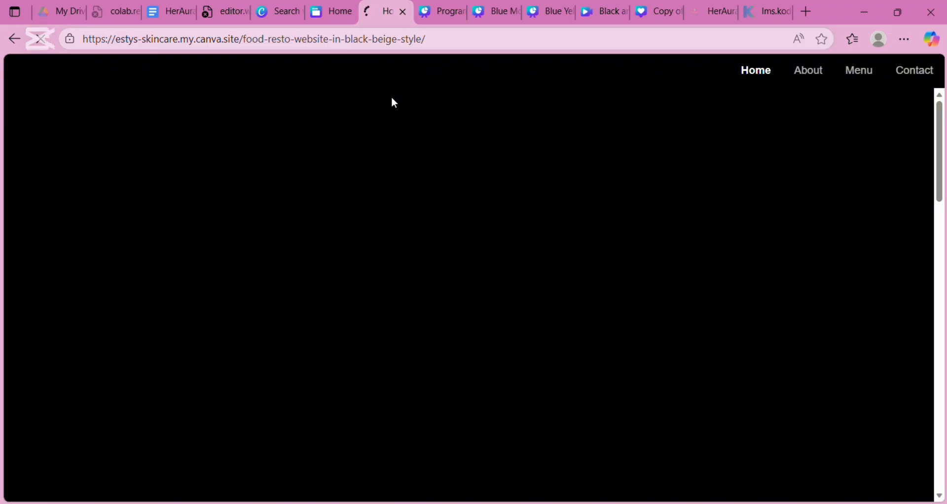
pyautogui.click(324, 12)
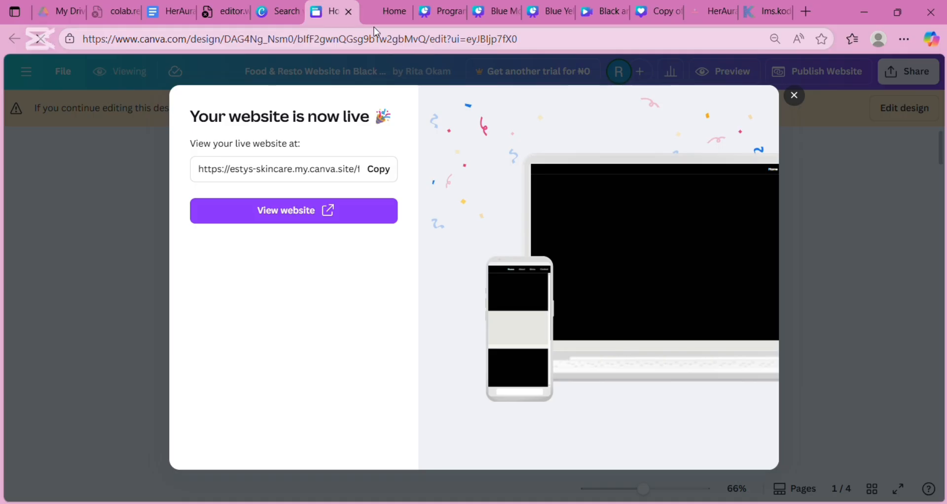
# - Copy the live site's URL from the 'Your website is now live' dialog, then close it
pyautogui.click(379, 14)
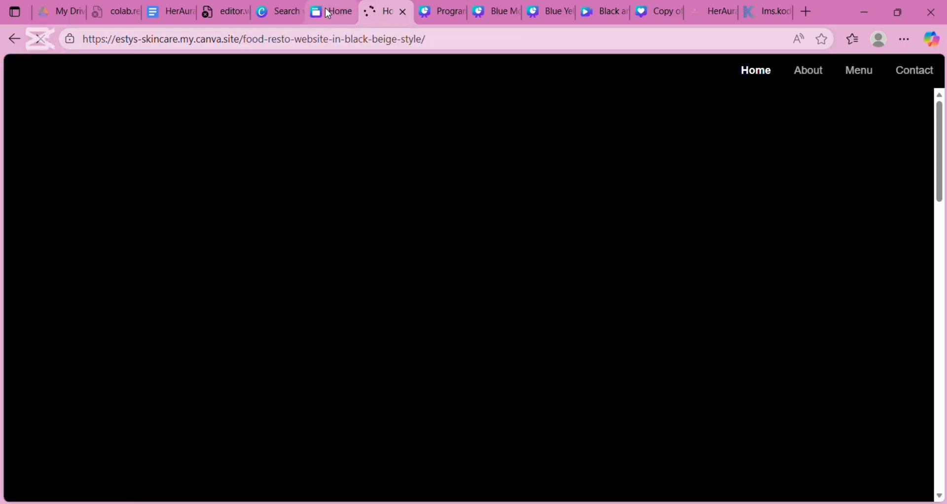
pyautogui.click(327, 12)
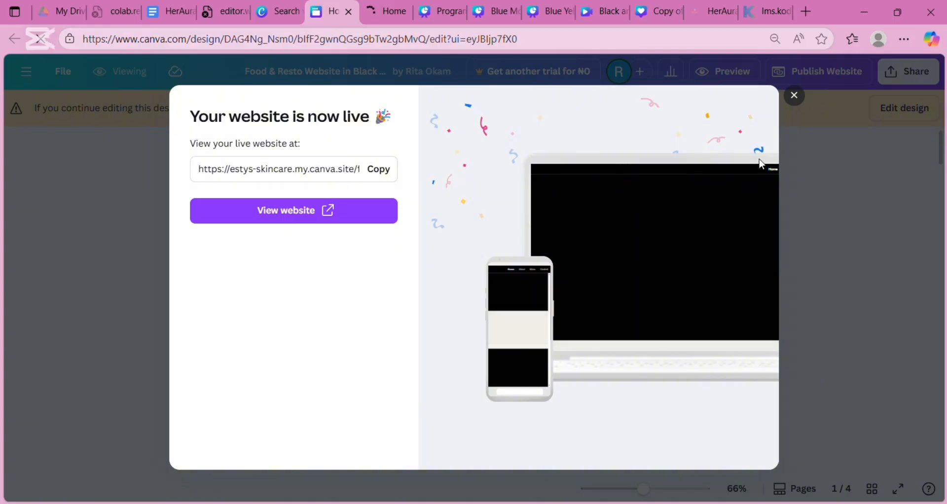
pyautogui.click(379, 174)
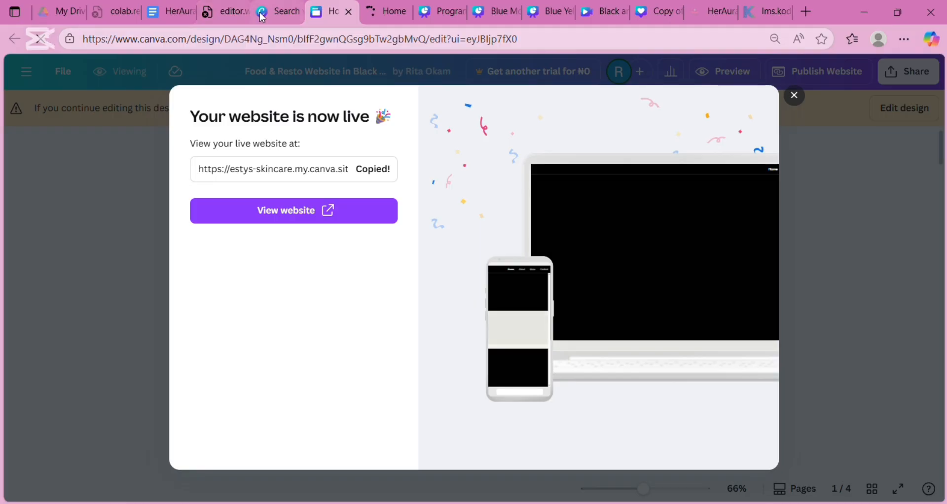
pyautogui.click(288, 15)
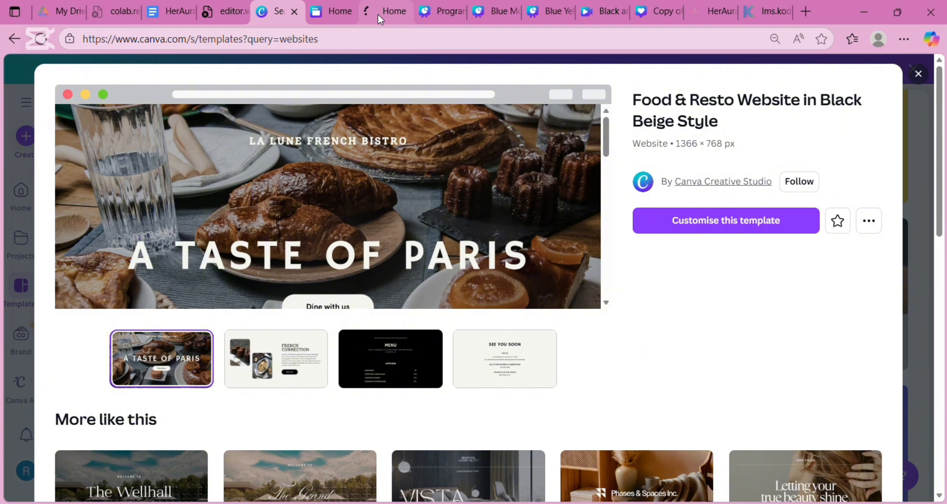
pyautogui.click(337, 10)
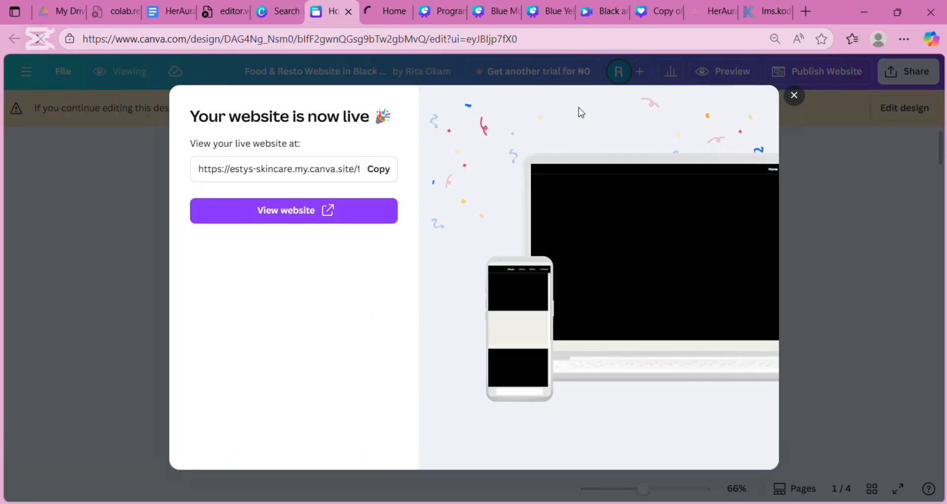
pyautogui.click(794, 96)
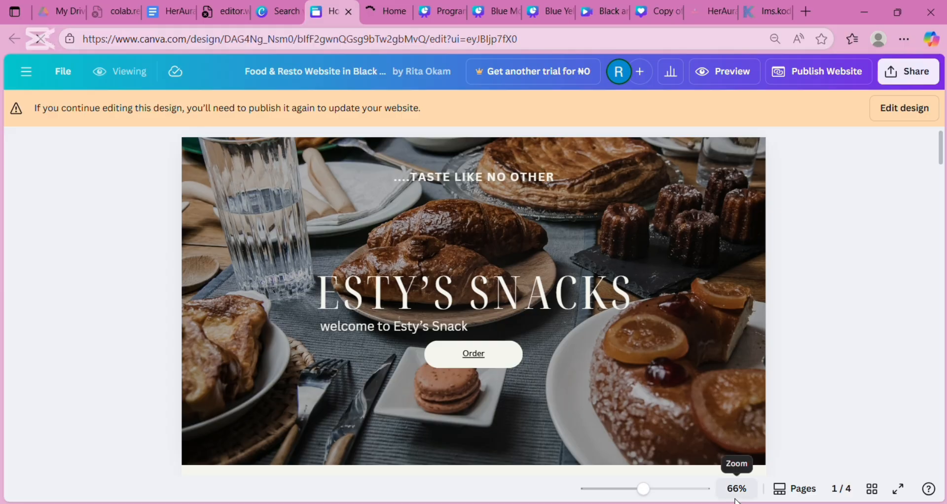
# - Open DevTools, switch the design to editing, narrow the page to about 420 px, then view the live site
pyautogui.press('F12')
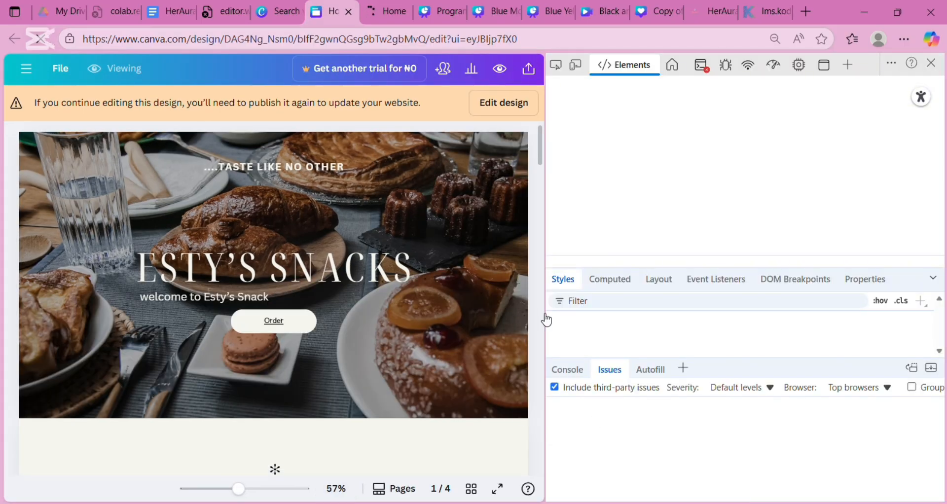
pyautogui.click(521, 114)
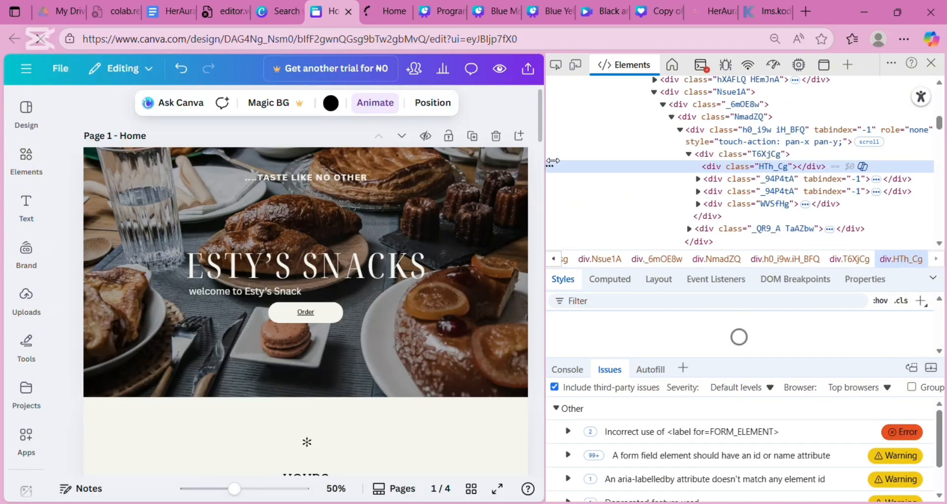
pyautogui.moveTo(553, 161); pyautogui.dragTo(479, 154)
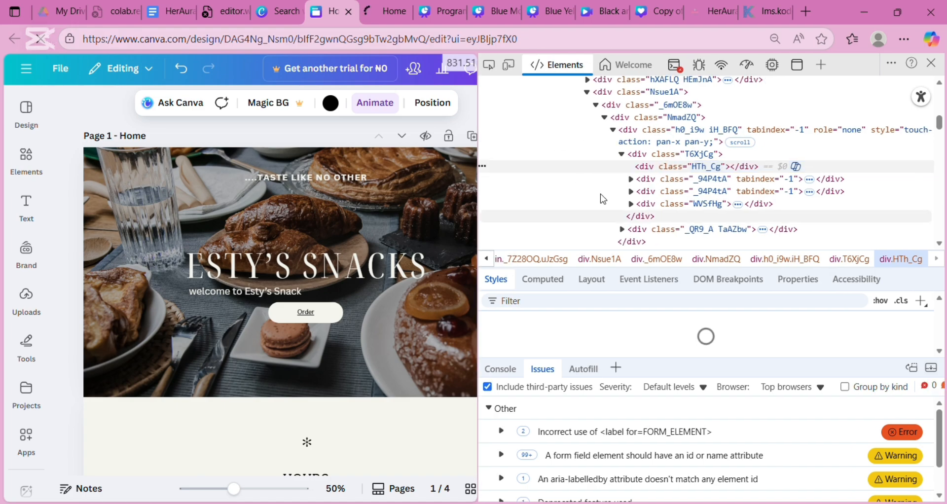
pyautogui.moveTo(474, 248); pyautogui.dragTo(363, 222)
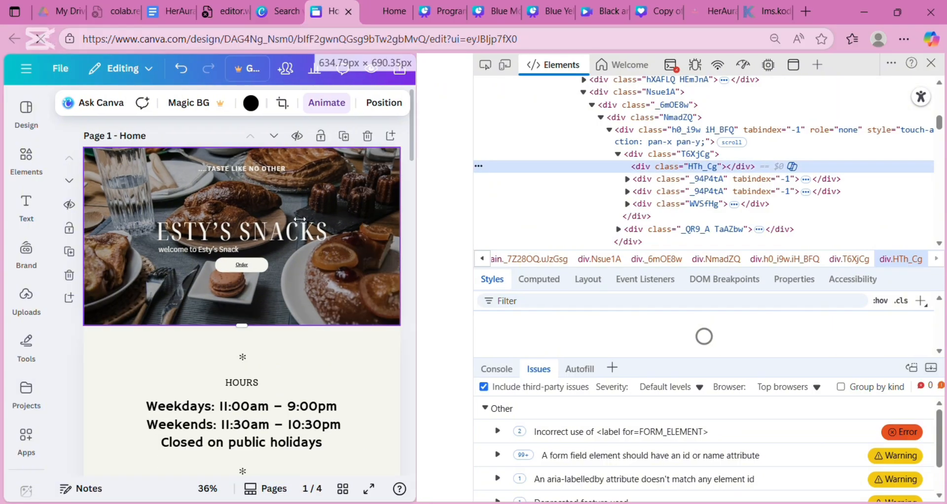
pyautogui.moveTo(300, 218); pyautogui.dragTo(287, 218)
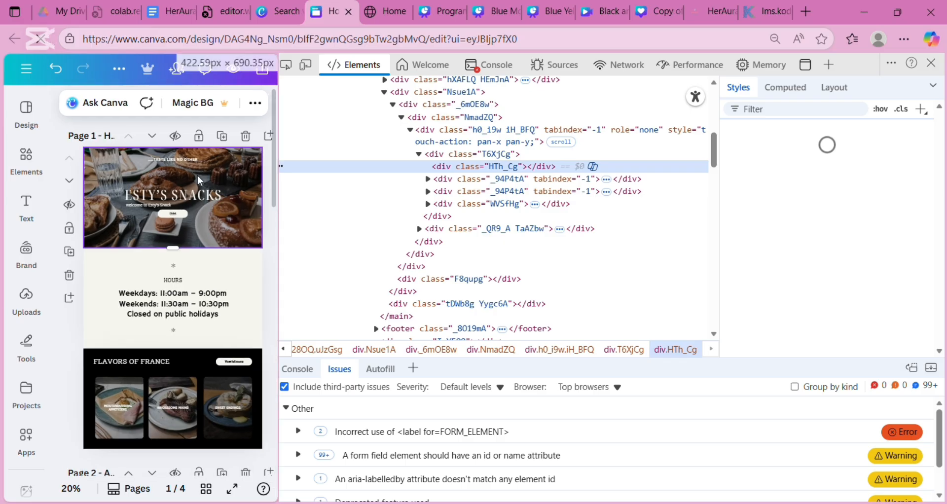
pyautogui.click(382, 10)
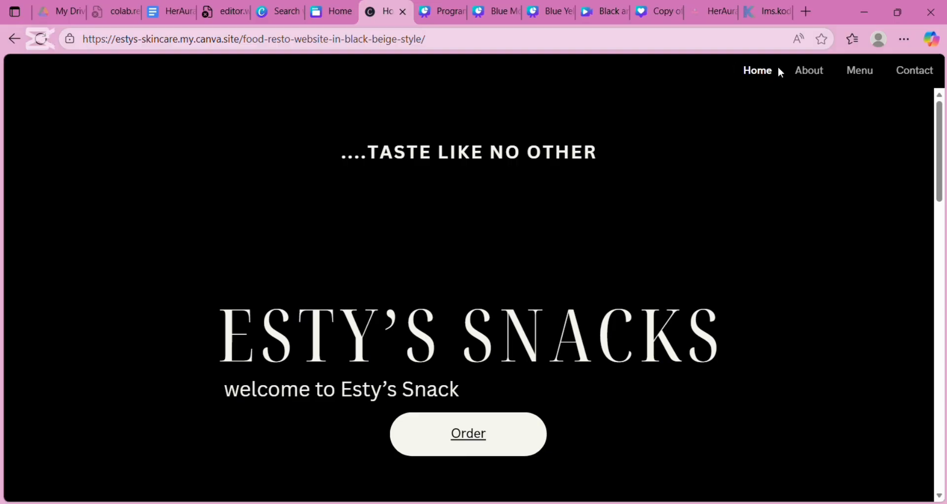
# - Open the live site's Contact page, then close the live site's tab
pyautogui.click(934, 78)
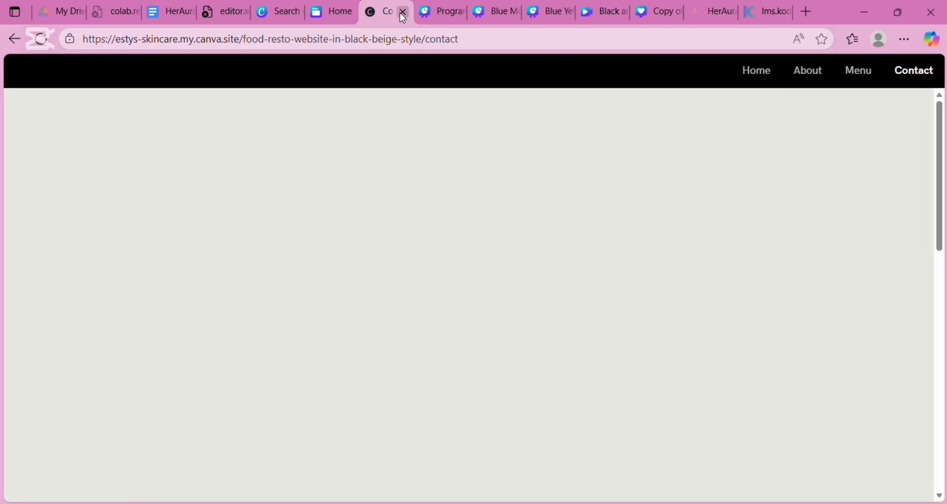
pyautogui.click(403, 13)
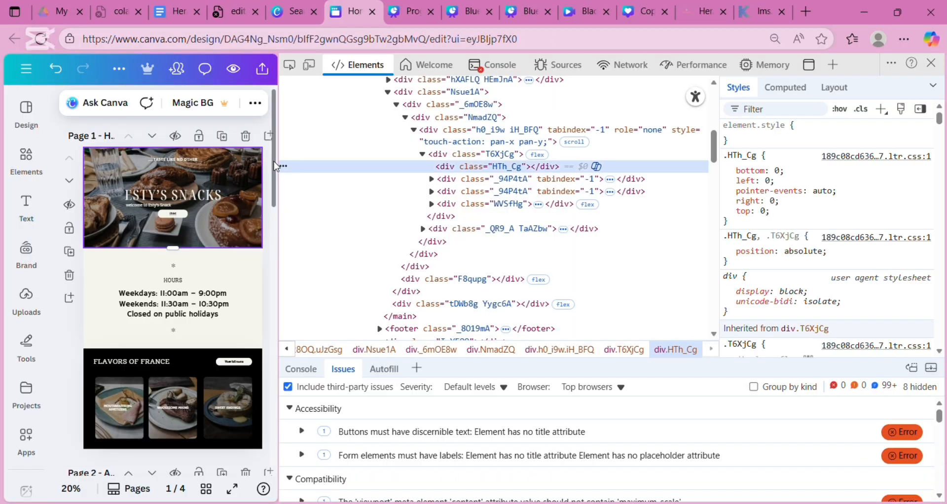
# - Close the Food & Resto template preview and delete 'websites' from the template search box
pyautogui.moveTo(274, 166); pyautogui.dragTo(289, 462)
pyautogui.click(294, 289)
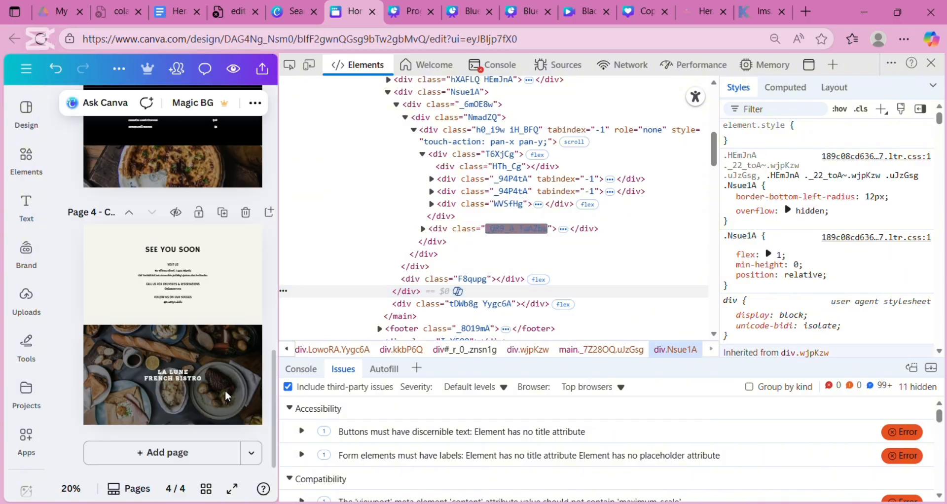
pyautogui.click(293, 13)
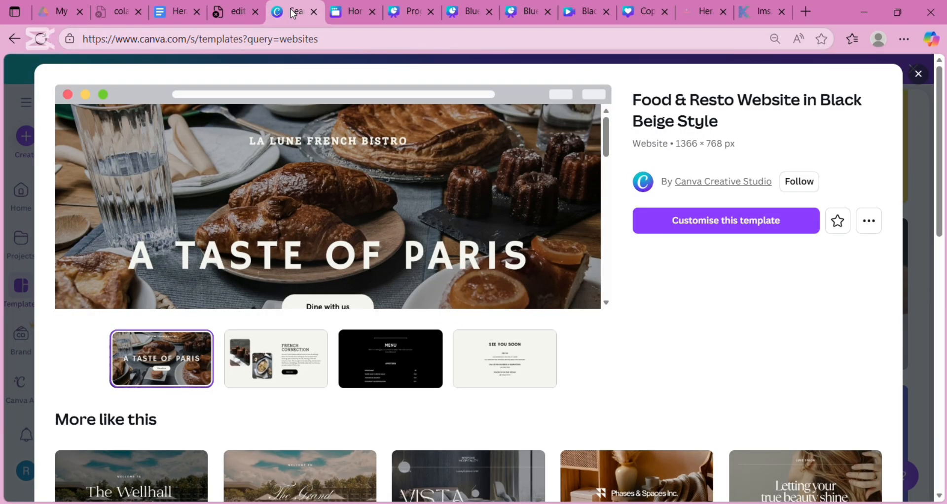
pyautogui.click(907, 108)
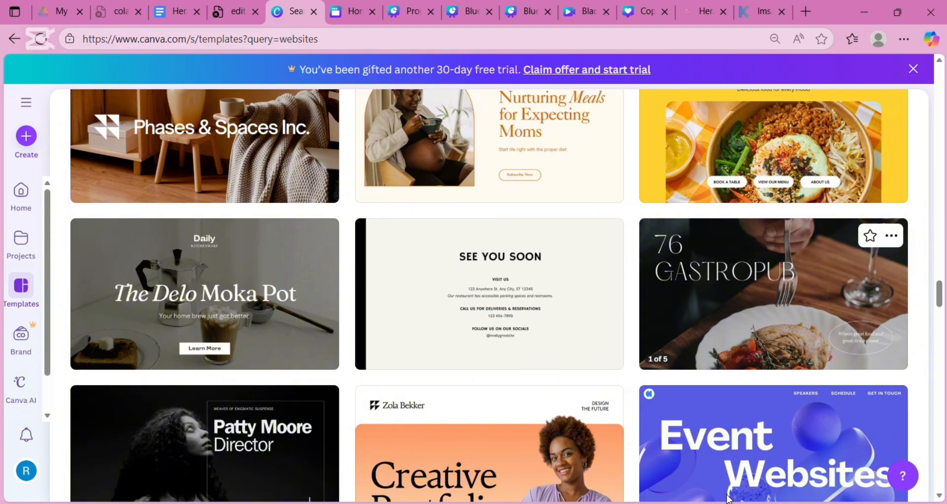
pyautogui.press('F12')
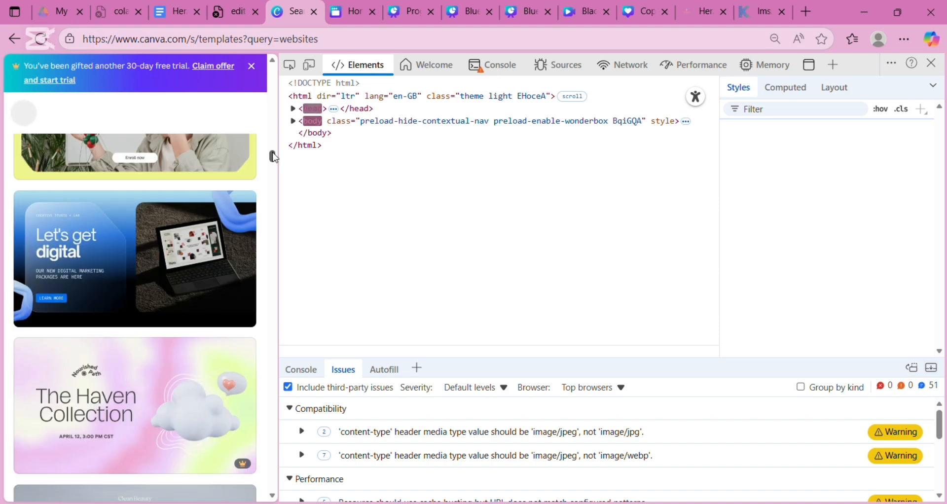
pyautogui.moveTo(272, 156); pyautogui.dragTo(269, 91)
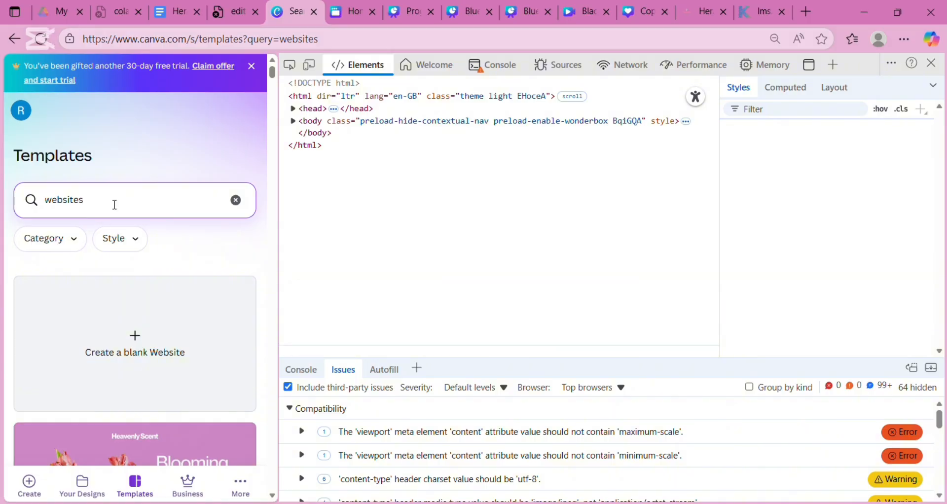
pyautogui.press('BackSpace')
pyautogui.press('BackSpace')
pyautogui.press('BackSpace')
pyautogui.press('BackSpace')
pyautogui.press('BackSpace')
pyautogui.press('BackSpace')
pyautogui.press('BackSpace')
pyautogui.press('BackSpace')
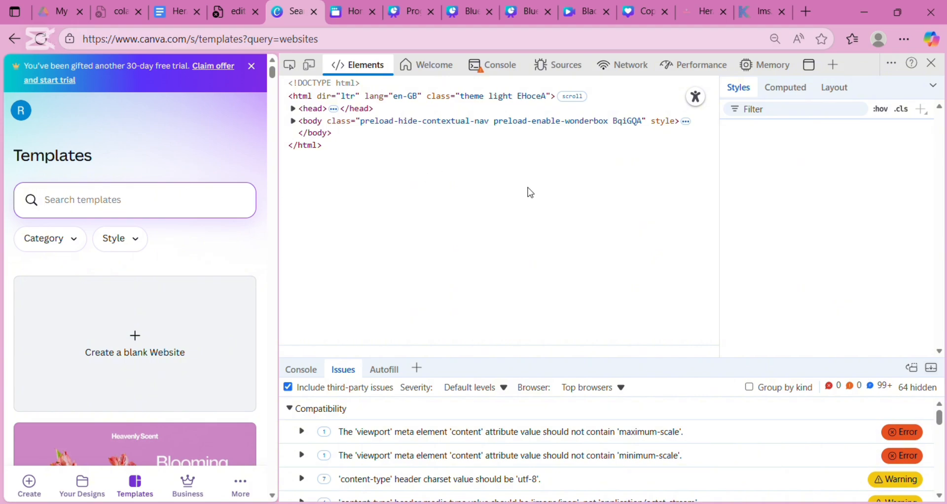
pyautogui.click(929, 64)
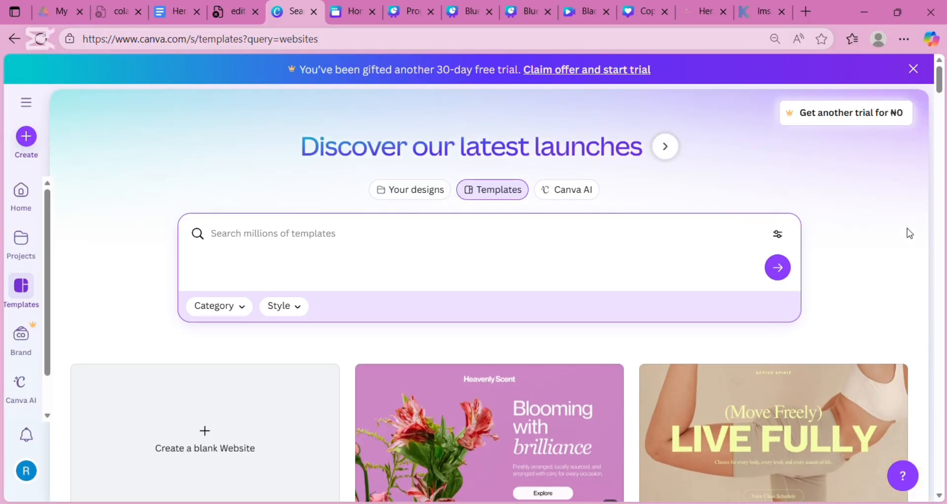
# - Close DevTools on the design editor, check Projects, then return to the empty template search
pyautogui.click(355, 13)
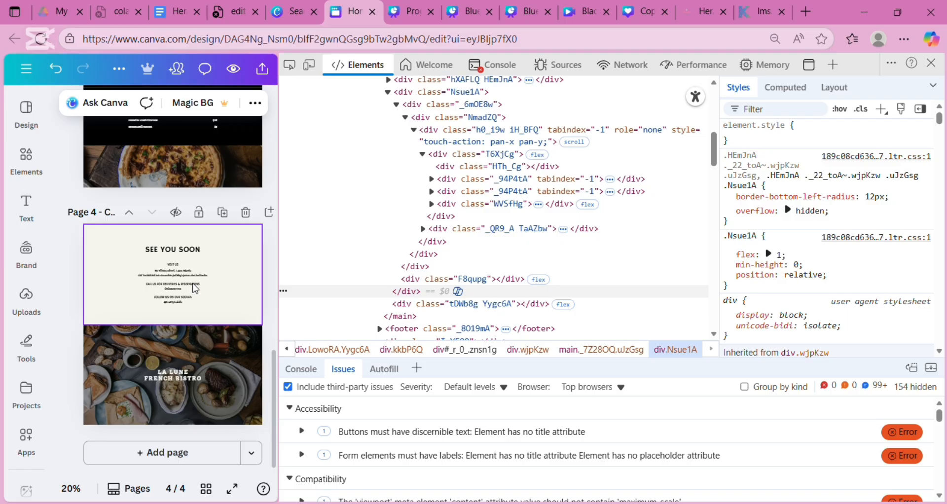
pyautogui.click(193, 285)
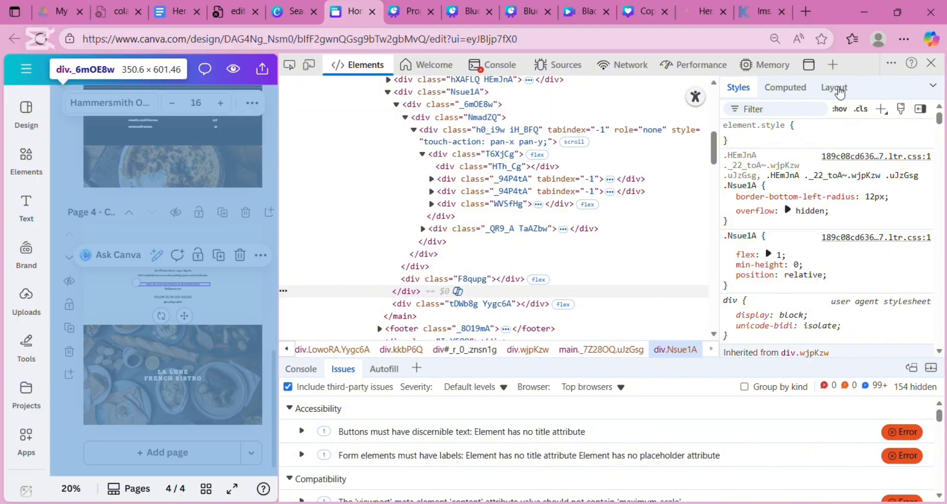
pyautogui.click(932, 64)
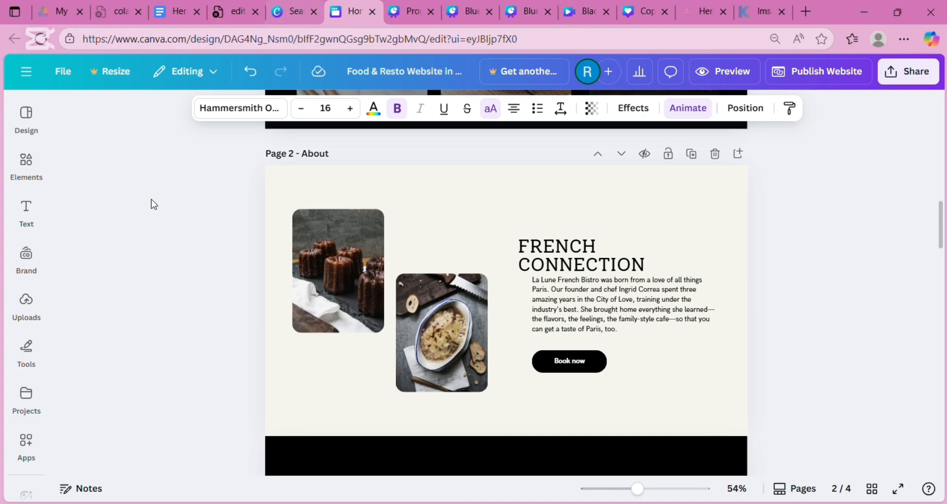
pyautogui.click(31, 409)
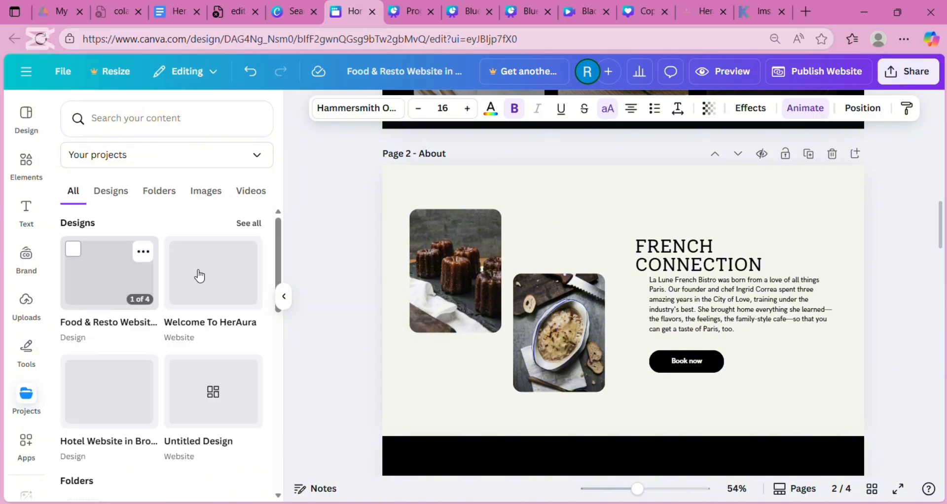
pyautogui.click(285, 12)
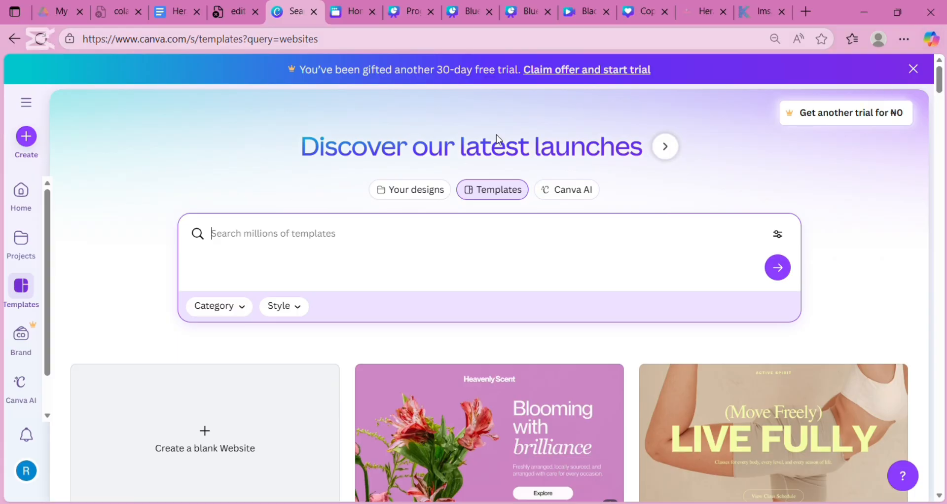
pyautogui.click(27, 259)
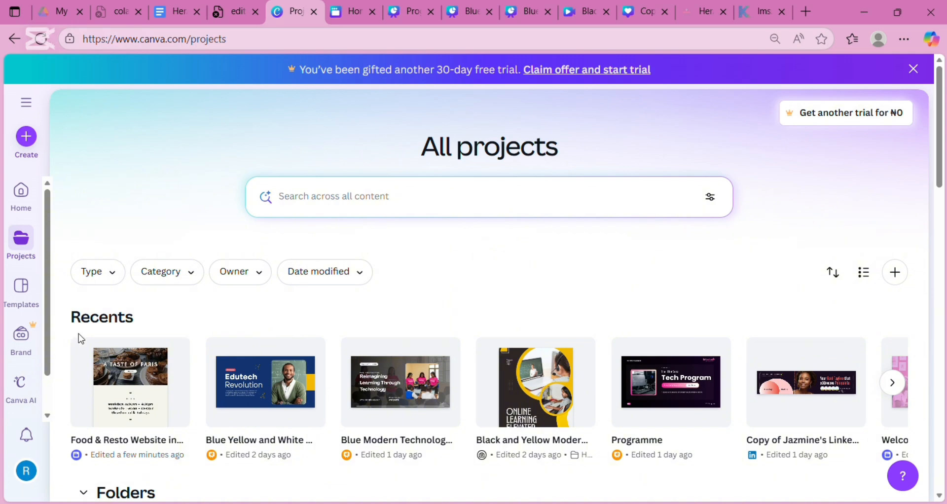
pyautogui.click(895, 387)
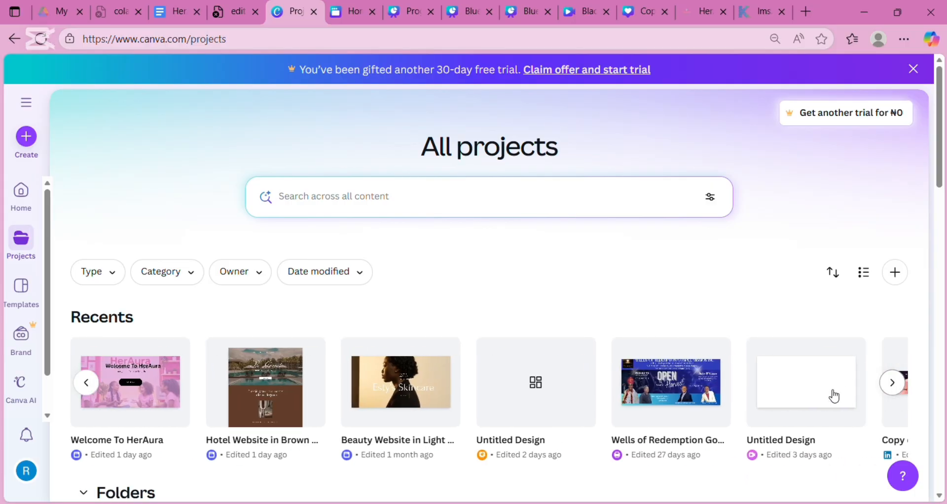
pyautogui.click(892, 388)
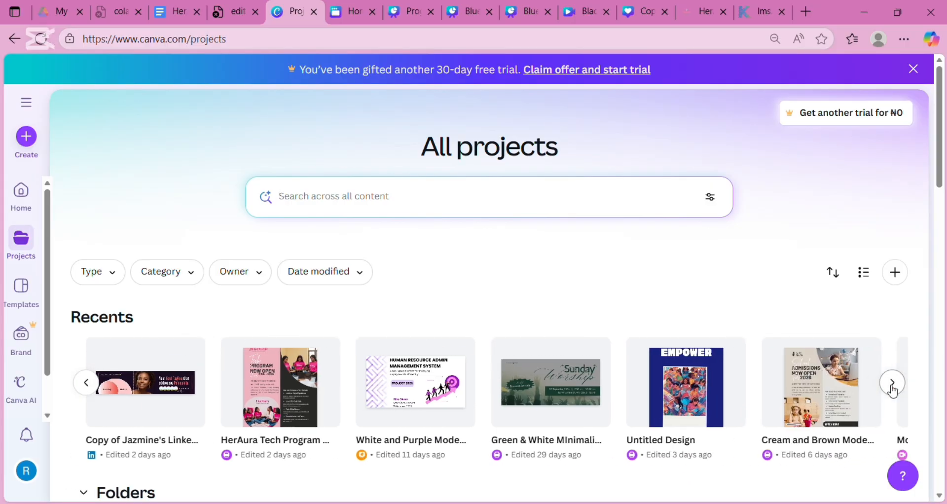
pyautogui.click(893, 384)
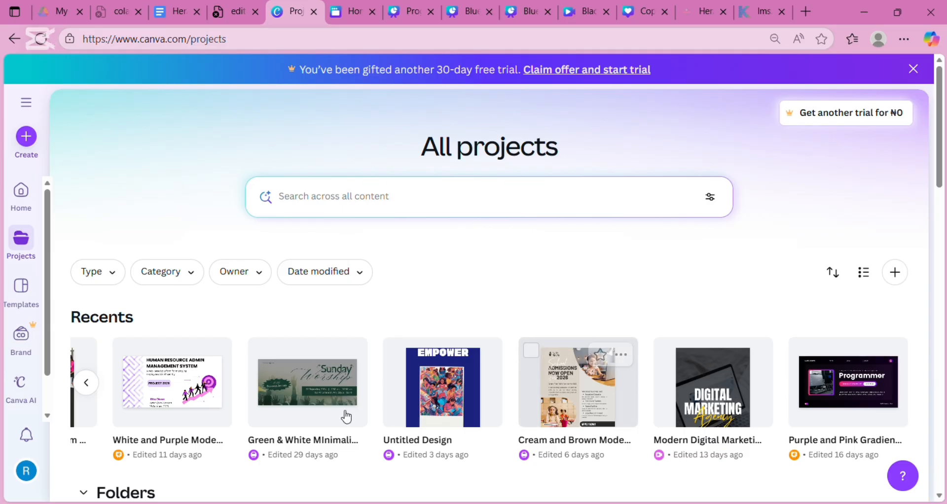
pyautogui.scroll(-8, 306, 374)
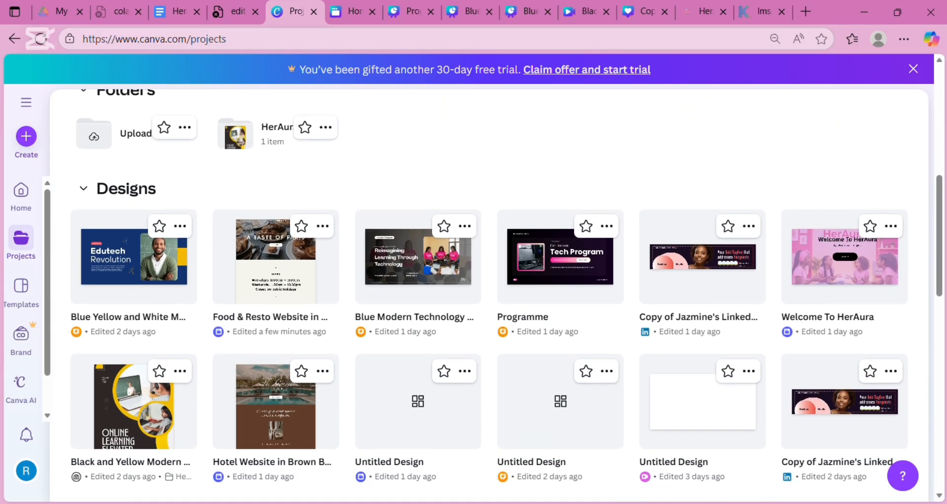
pyautogui.scroll(4, 493, 296)
pyautogui.scroll(1, 493, 296)
pyautogui.hscroll(-5, 493, 222)
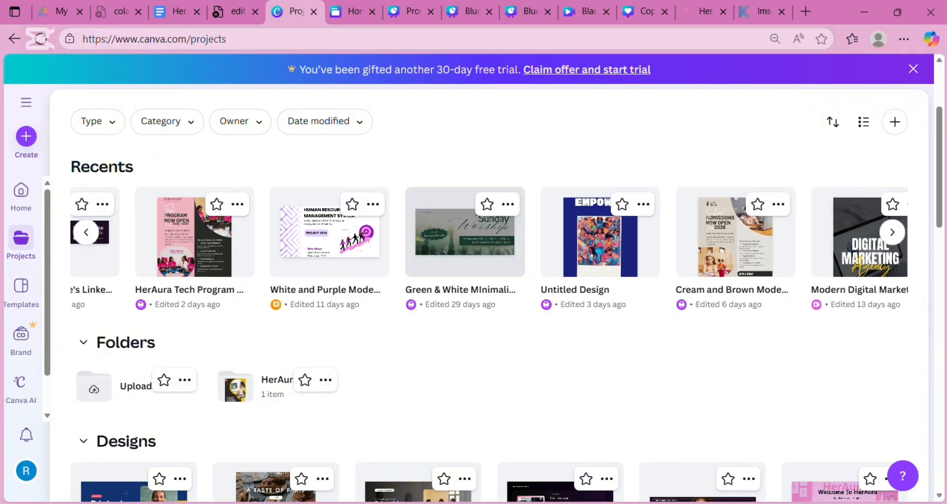
pyautogui.hscroll(-10, 493, 232)
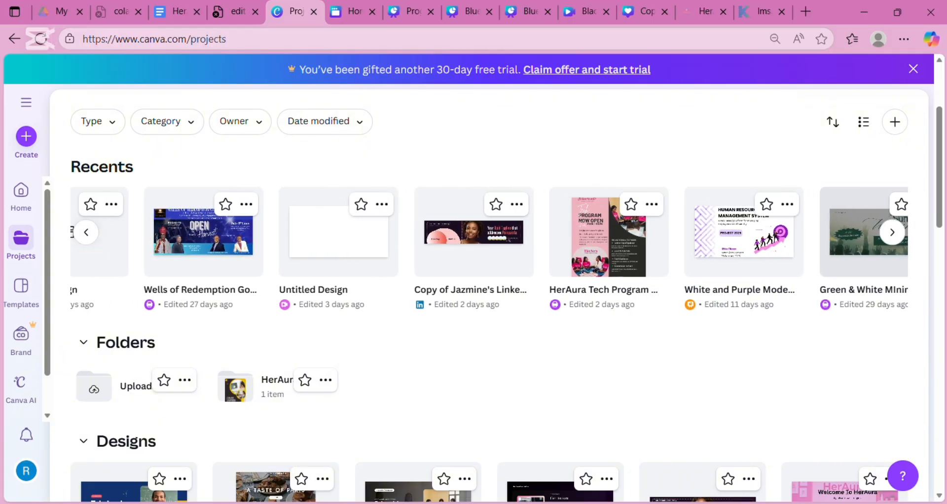
# - Close the Wells of Redemption design and open the Esty's Skincare Beauty Website from Recents
pyautogui.click(456, 234)
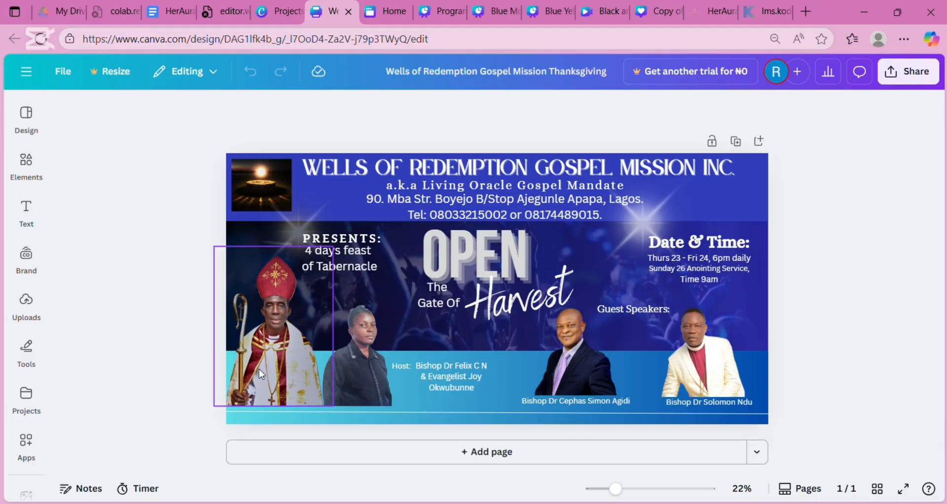
pyautogui.click(22, 392)
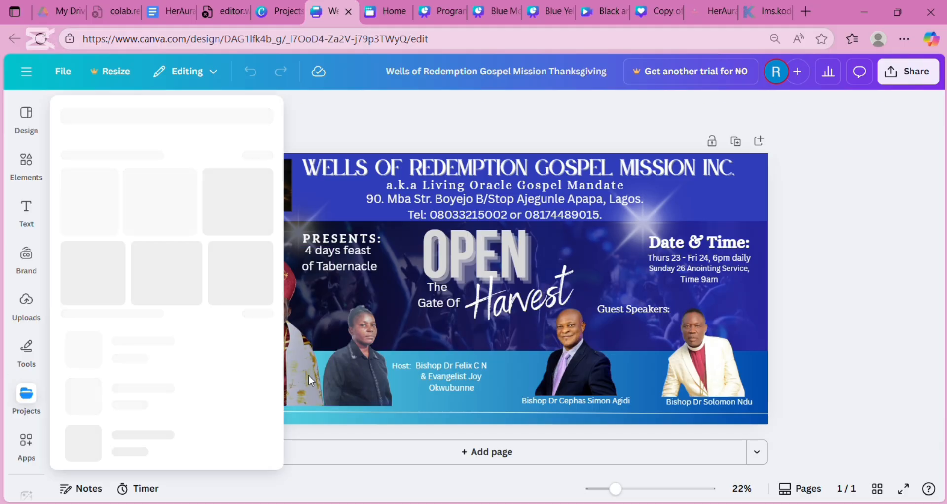
pyautogui.click(480, 123)
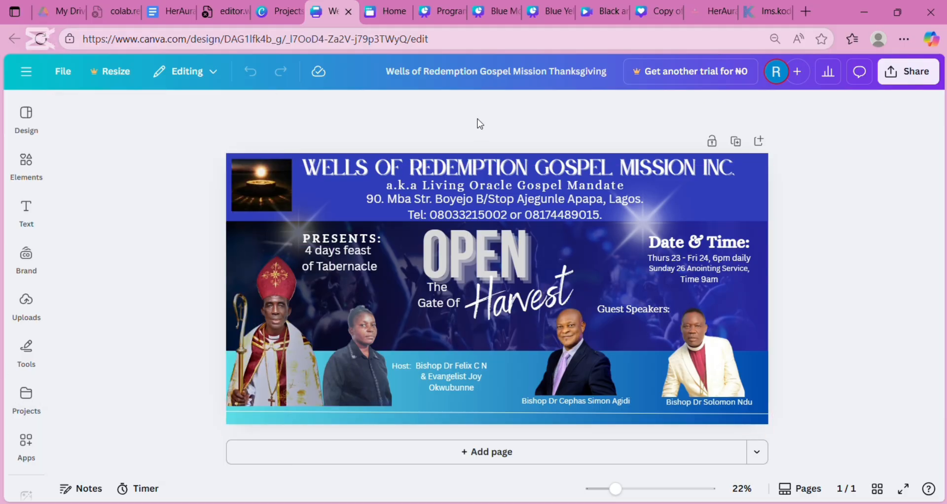
pyautogui.click(348, 12)
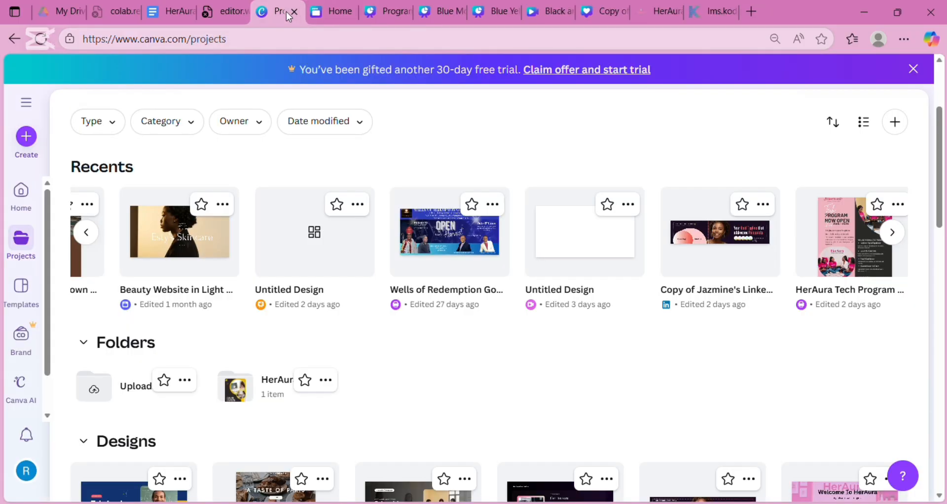
pyautogui.click(154, 242)
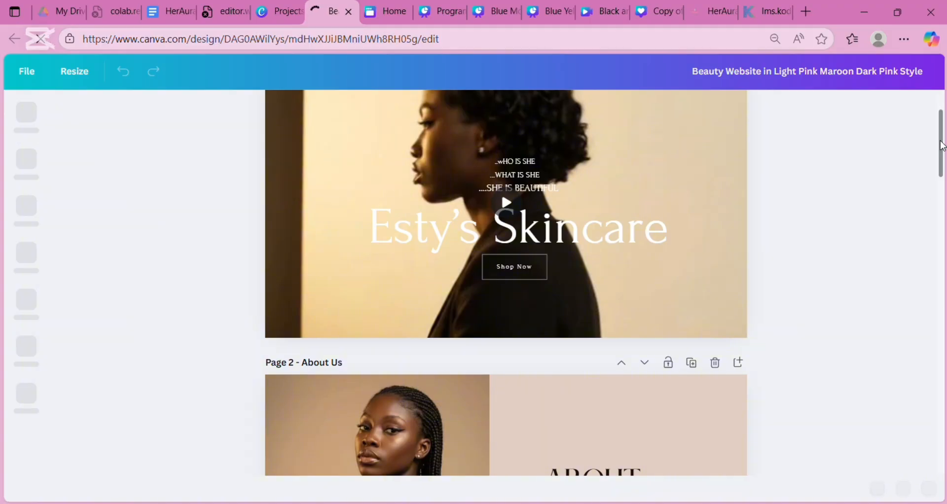
# - Realign the 'Esty's Skincare' title to the centre guide on the home page hero
pyautogui.moveTo(940, 141); pyautogui.dragTo(946, 108)
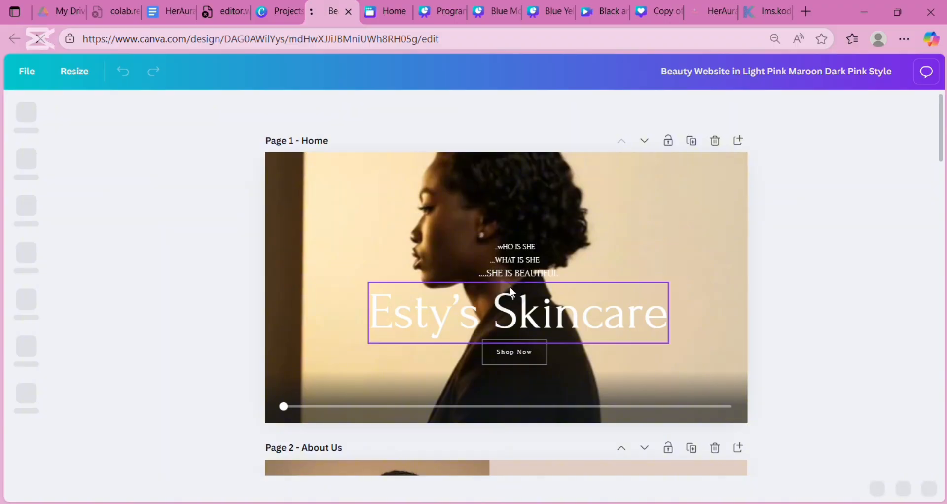
pyautogui.moveTo(511, 288)
pyautogui.mouseDown()
pyautogui.moveTo(522, 293)
pyautogui.moveTo(499, 297)
pyautogui.mouseUp()
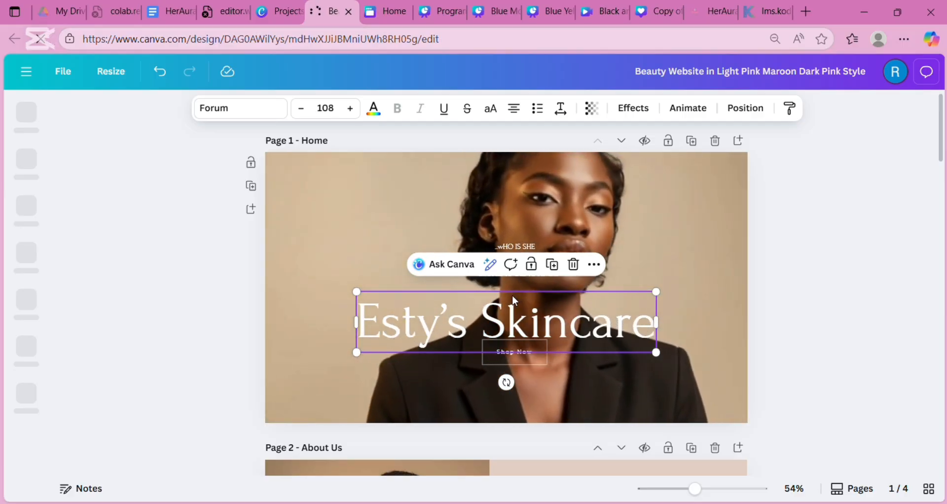
pyautogui.moveTo(512, 293); pyautogui.dragTo(516, 286)
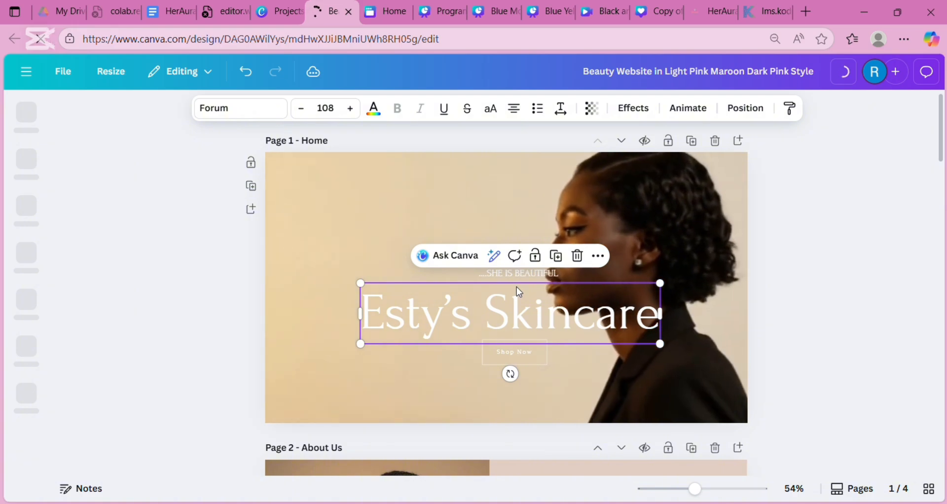
pyautogui.click(856, 262)
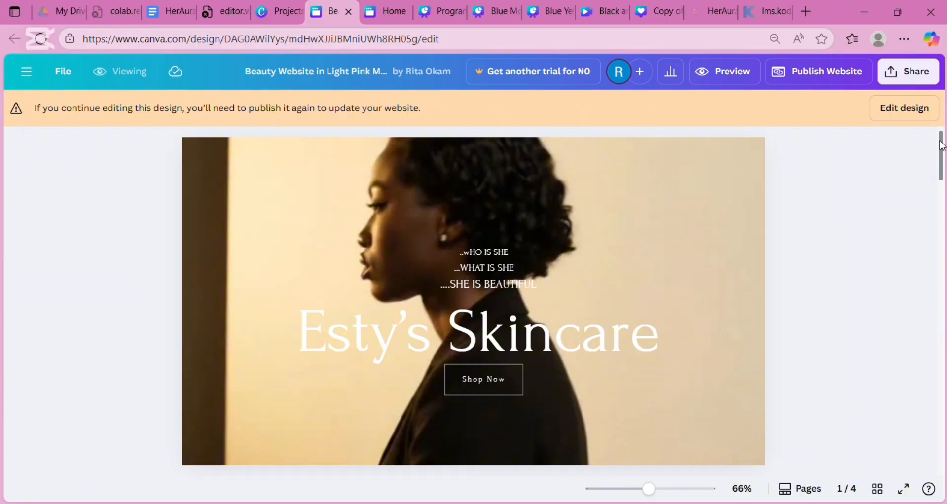
pyautogui.moveTo(942, 146); pyautogui.dragTo(943, 199)
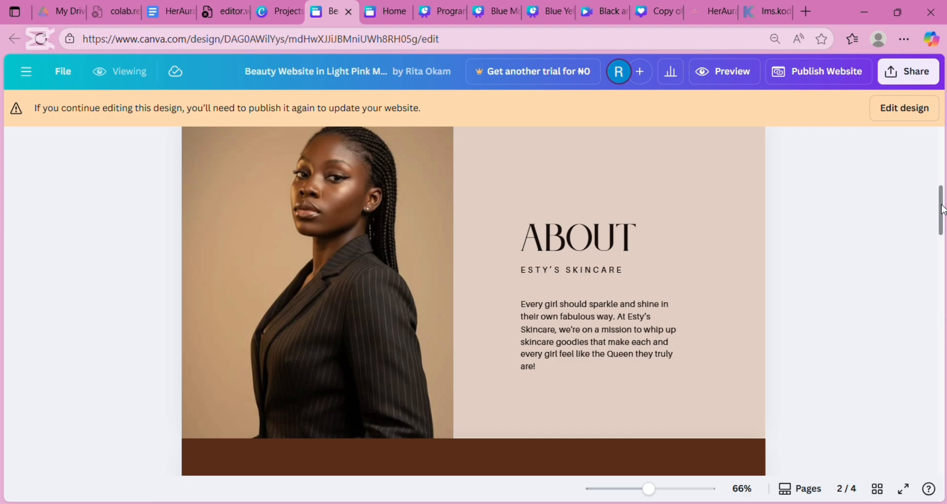
pyautogui.moveTo(943, 210); pyautogui.dragTo(943, 291)
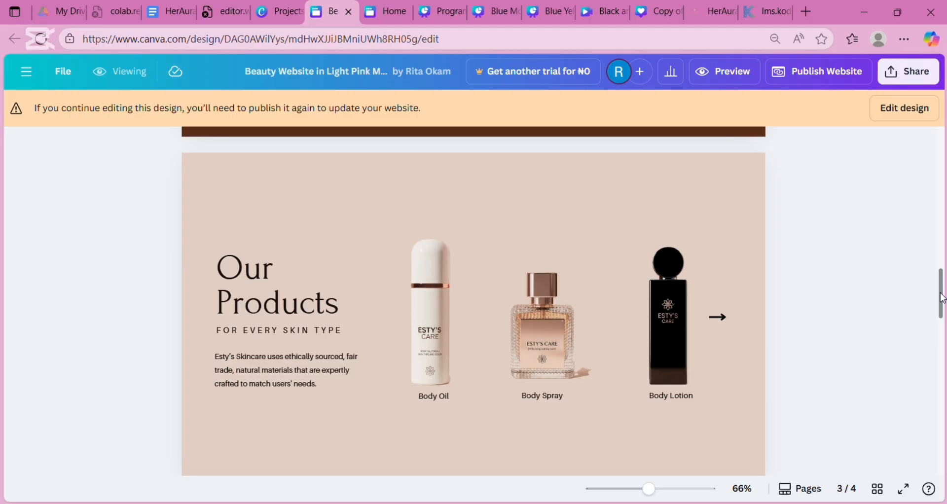
pyautogui.moveTo(941, 298); pyautogui.dragTo(943, 404)
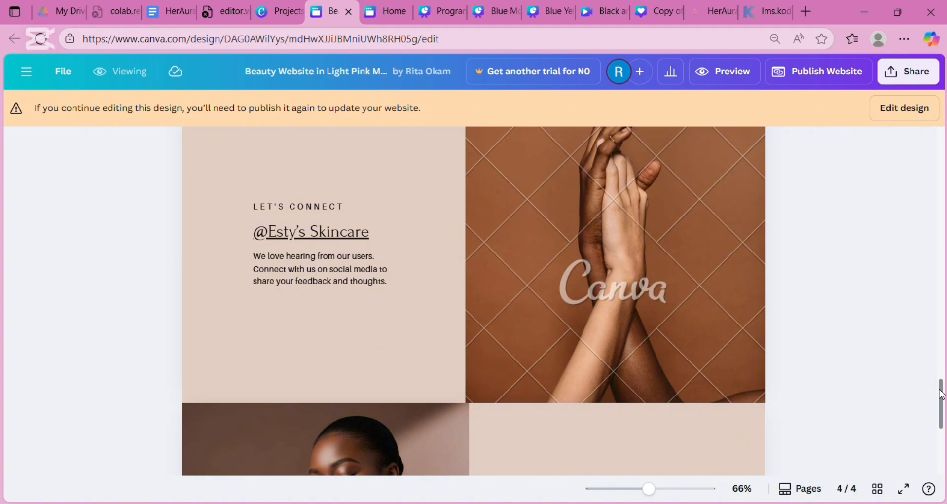
pyautogui.moveTo(941, 394); pyautogui.dragTo(941, 434)
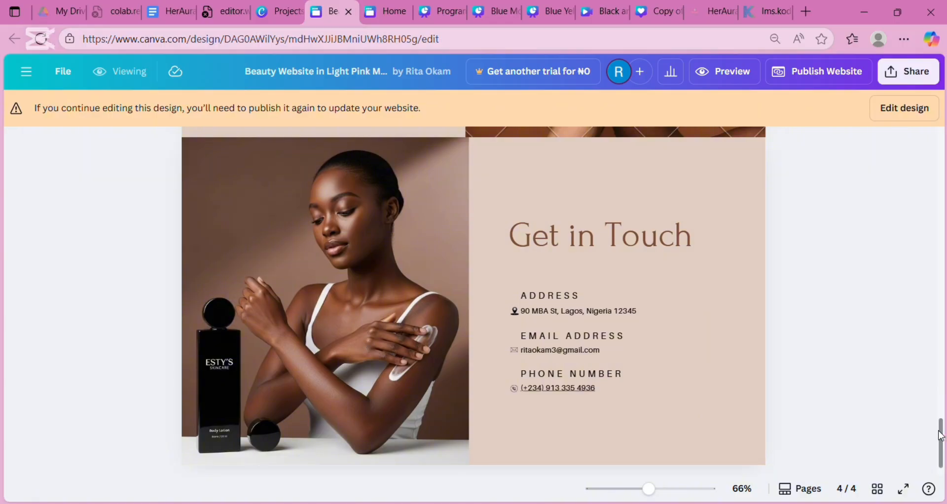
pyautogui.moveTo(941, 436); pyautogui.dragTo(931, 106)
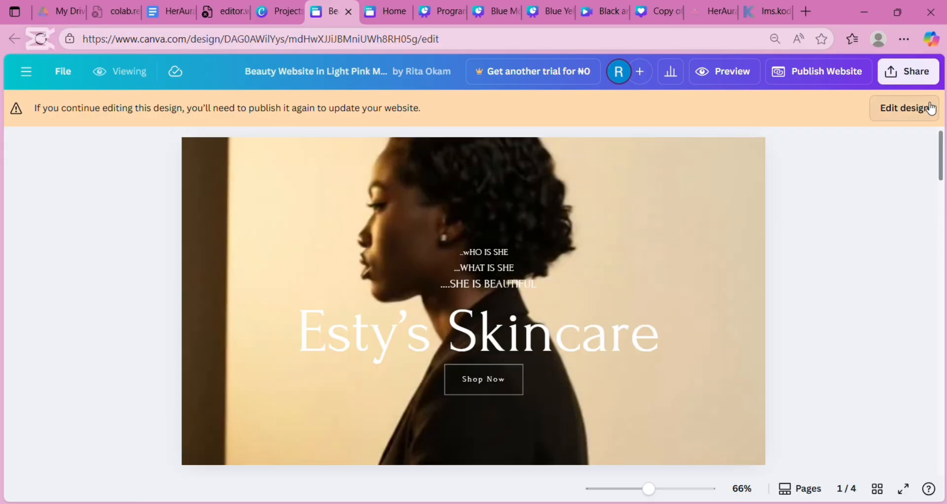
# - Open the full-size website preview and test the site's WhatsApp chat link
pyautogui.click(701, 75)
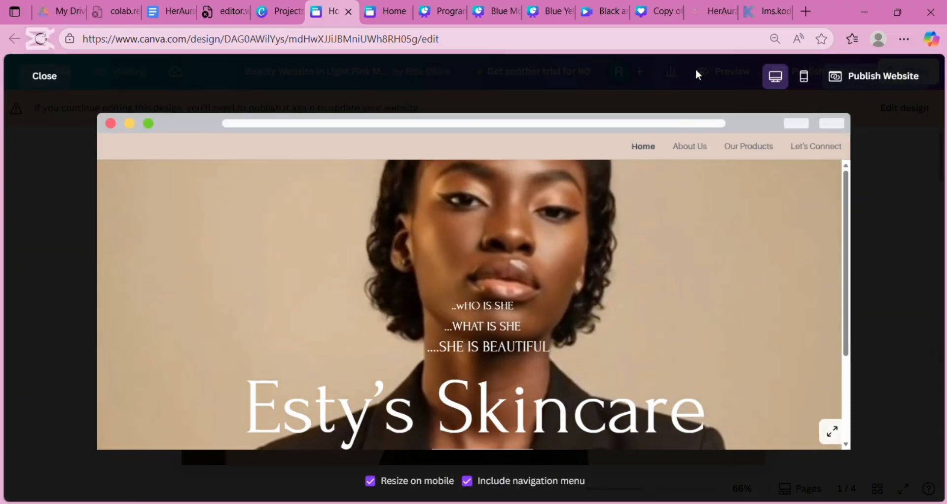
pyautogui.click(832, 432)
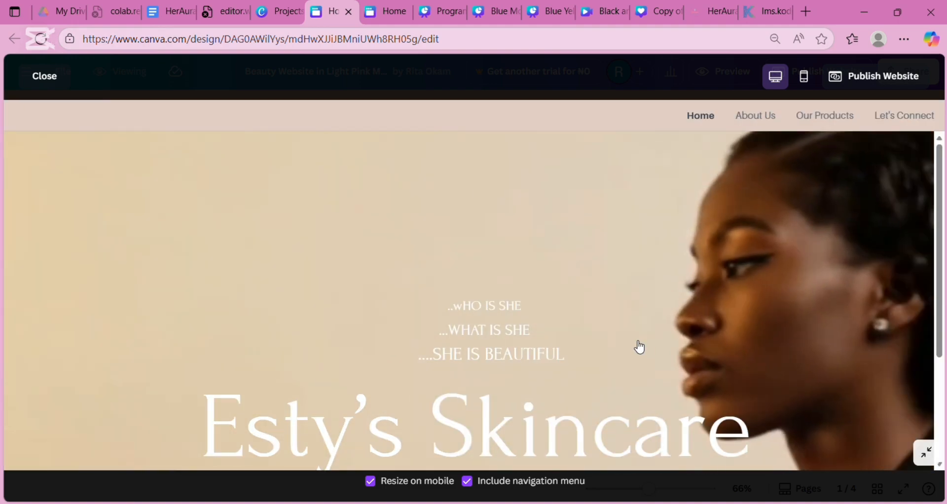
pyautogui.click(635, 345)
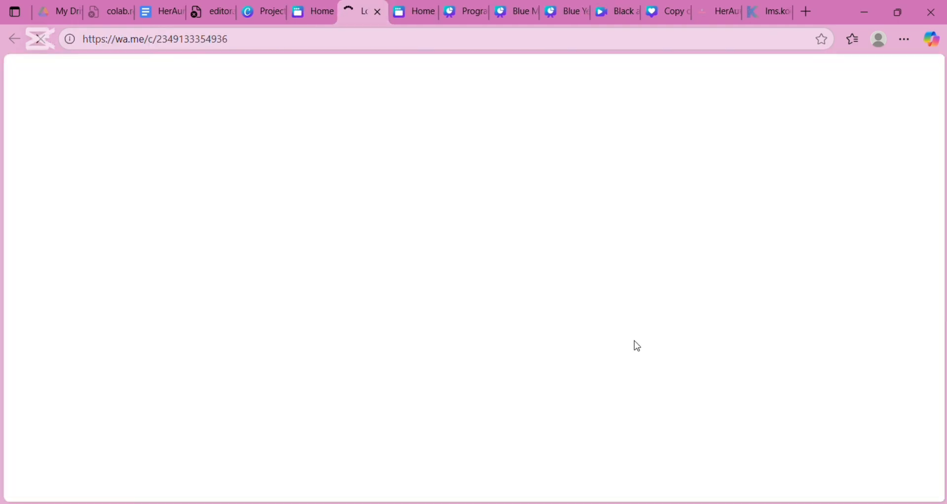
pyautogui.click(316, 17)
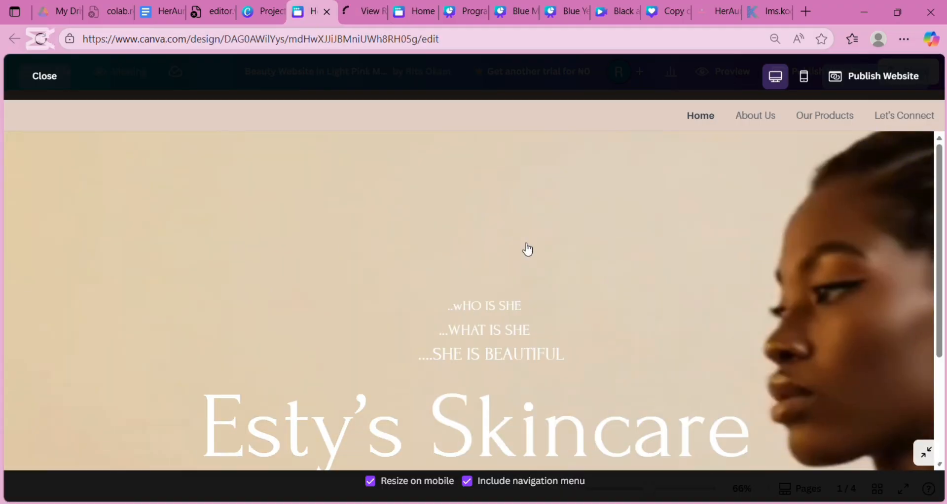
pyautogui.click(527, 249)
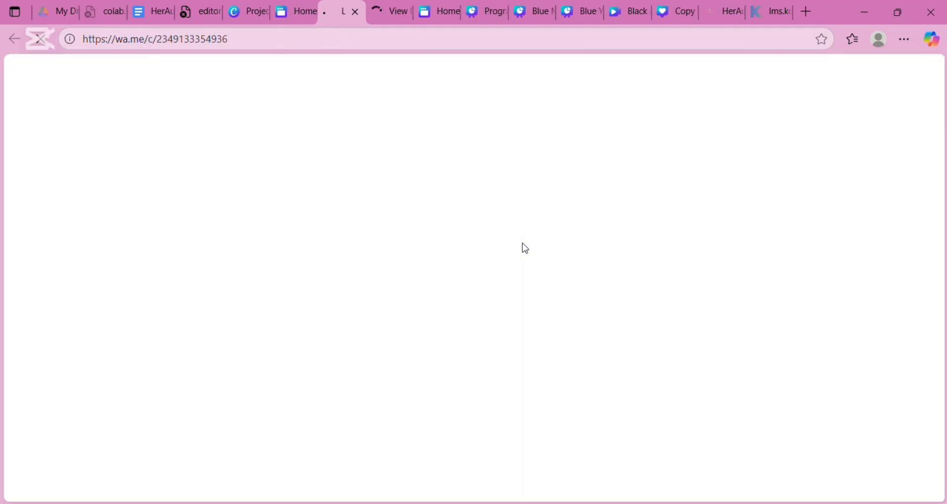
pyautogui.click(301, 12)
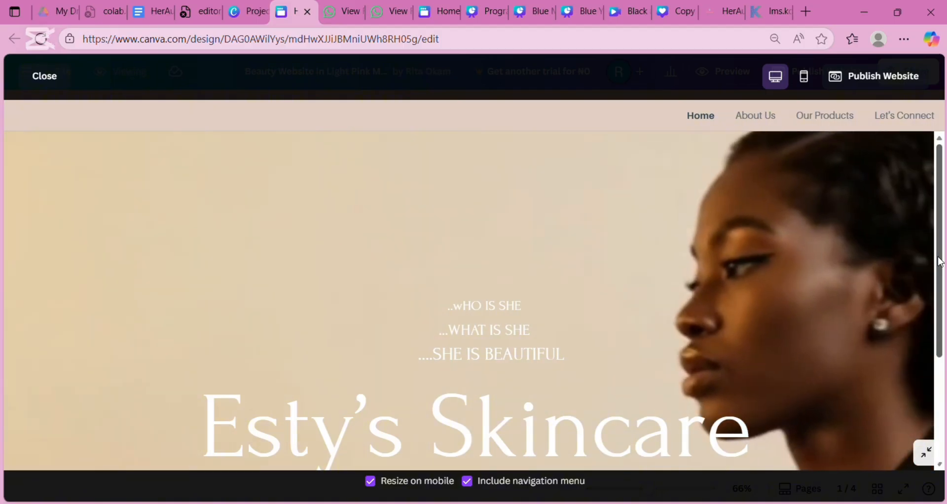
pyautogui.scroll(-3, 943, 270)
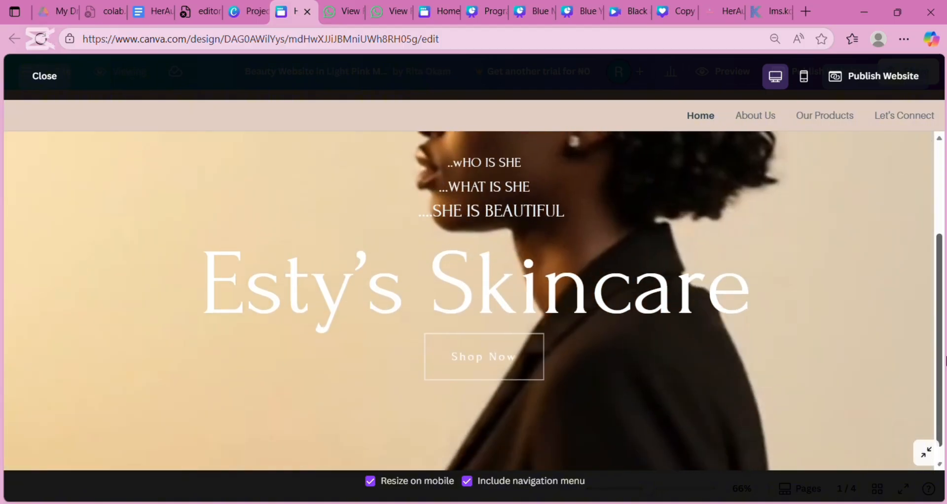
pyautogui.scroll(2, 944, 253)
pyautogui.scroll(1, 943, 253)
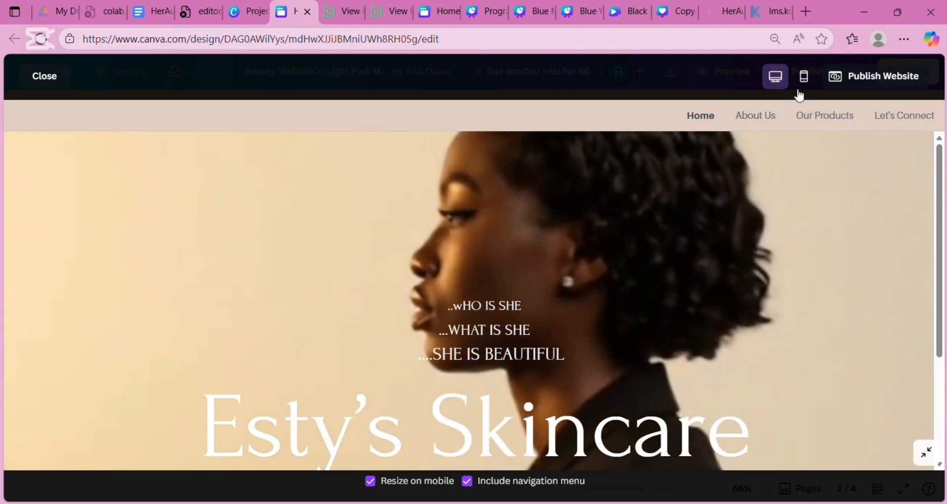
# - Visit the About Us, Our Products, Let's Connect and Home pages, then switch to Mobile view
pyautogui.click(755, 117)
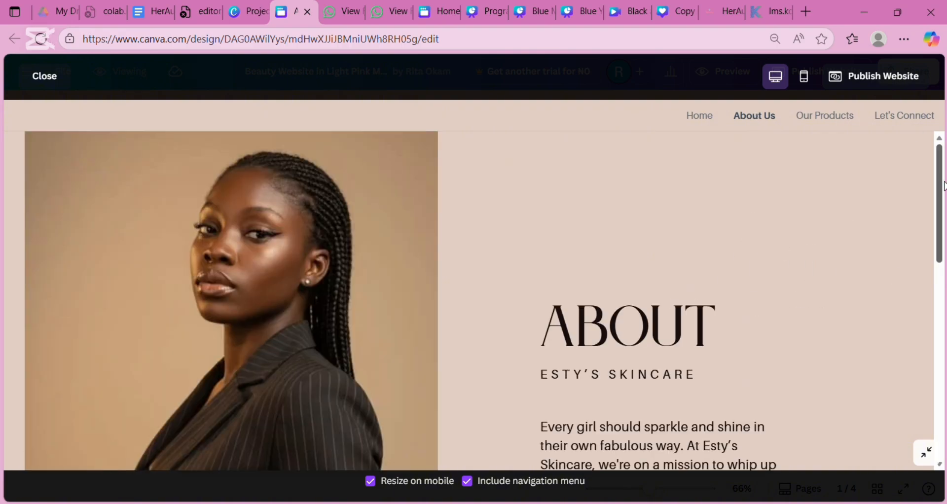
pyautogui.moveTo(941, 189); pyautogui.dragTo(944, 113)
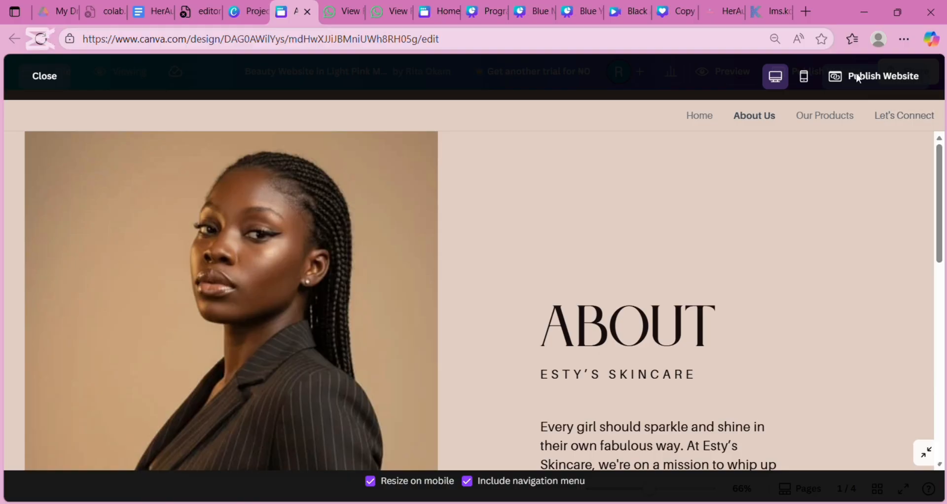
pyautogui.click(836, 117)
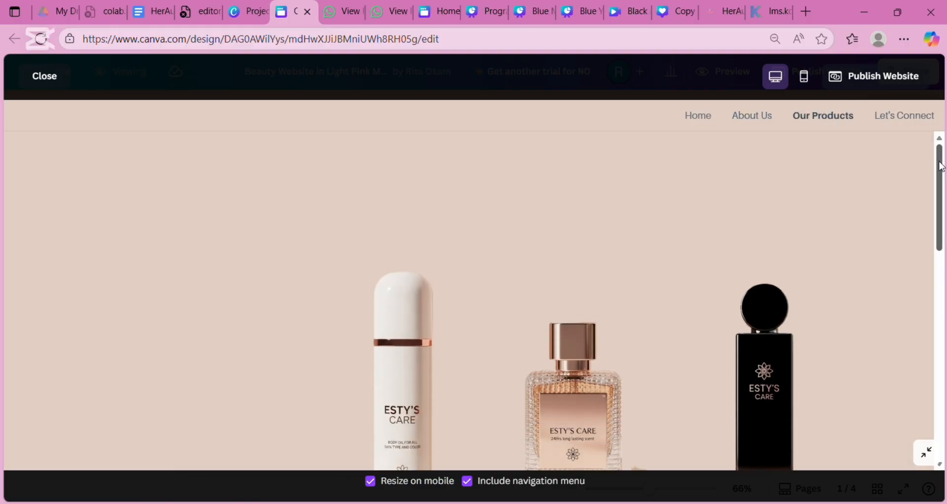
pyautogui.moveTo(941, 167); pyautogui.dragTo(937, 123)
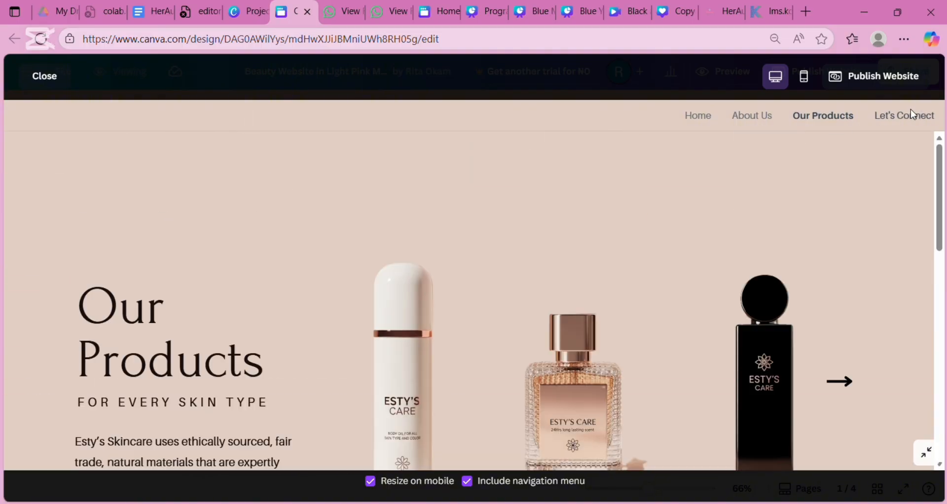
pyautogui.click(916, 118)
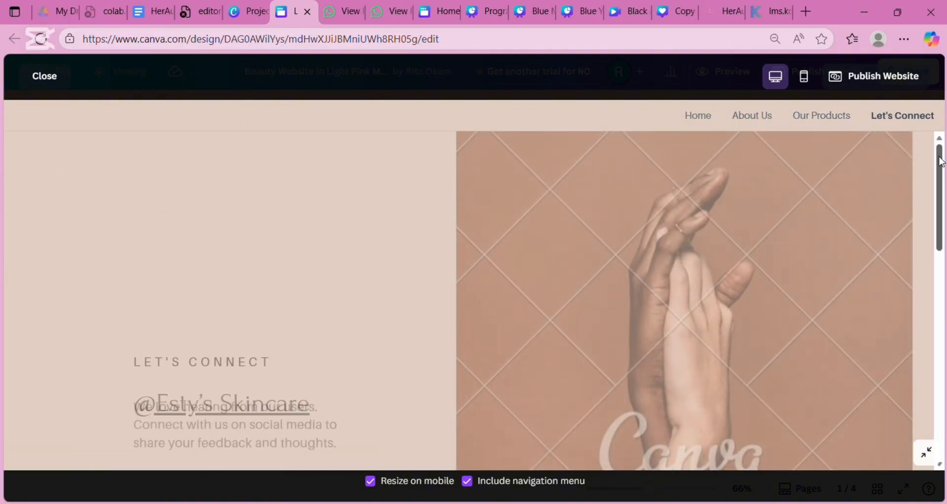
pyautogui.moveTo(940, 161)
pyautogui.mouseDown()
pyautogui.moveTo(944, 353)
pyautogui.moveTo(942, 160)
pyautogui.mouseUp()
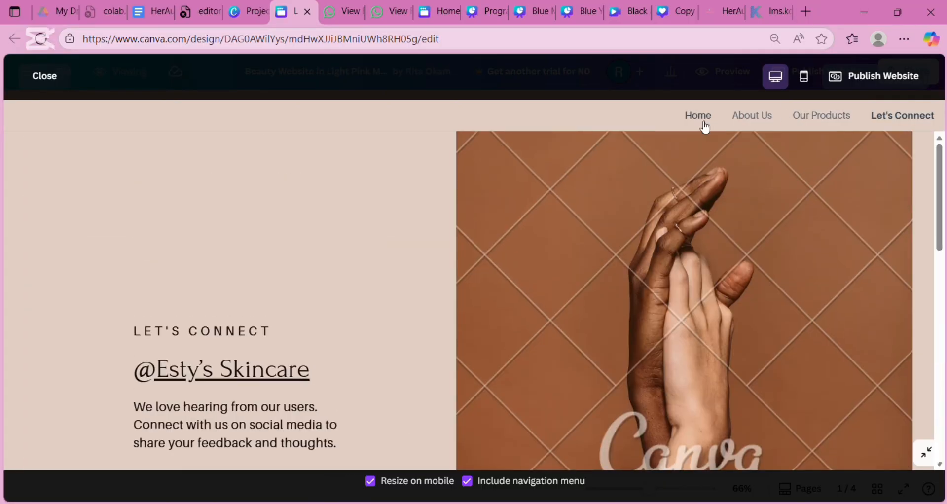
pyautogui.click(704, 124)
pyautogui.click(811, 87)
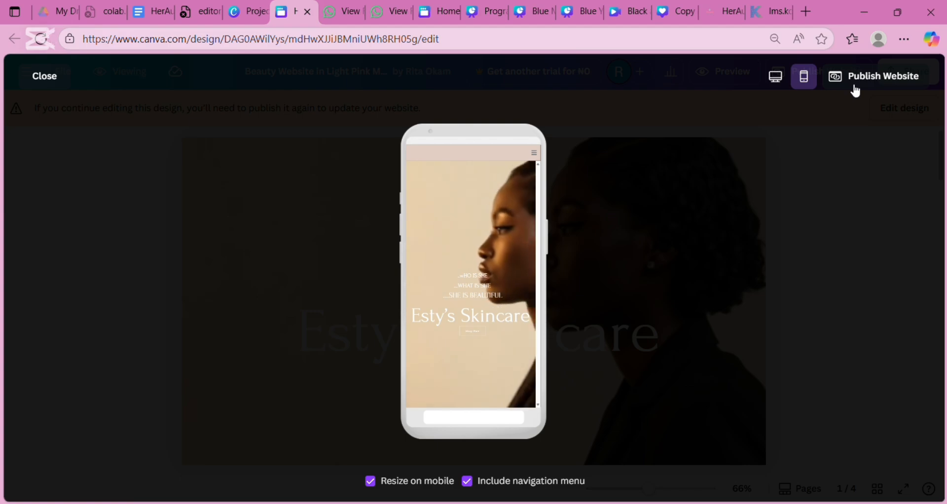
# - Use the phone menu to visit About Us, Our Products and Let's Connect, then return to Desktop view
pyautogui.click(534, 154)
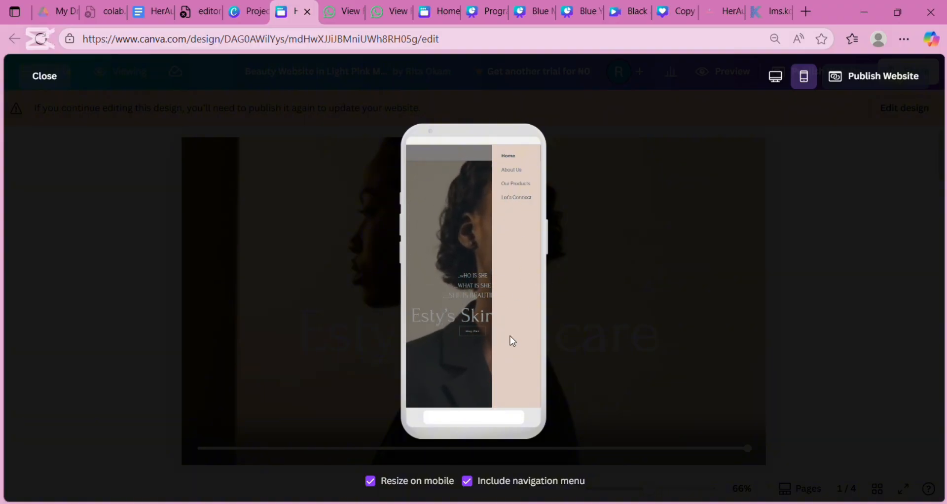
pyautogui.click(516, 174)
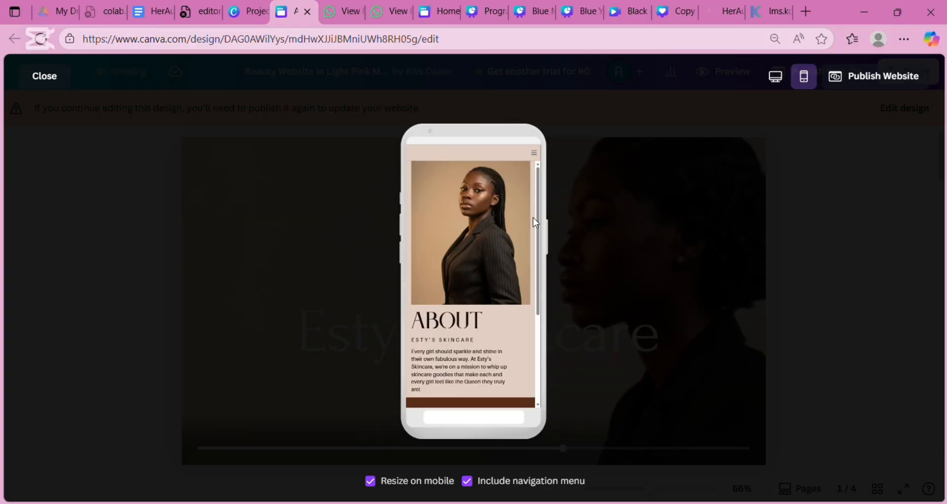
pyautogui.scroll(-3, 538, 345)
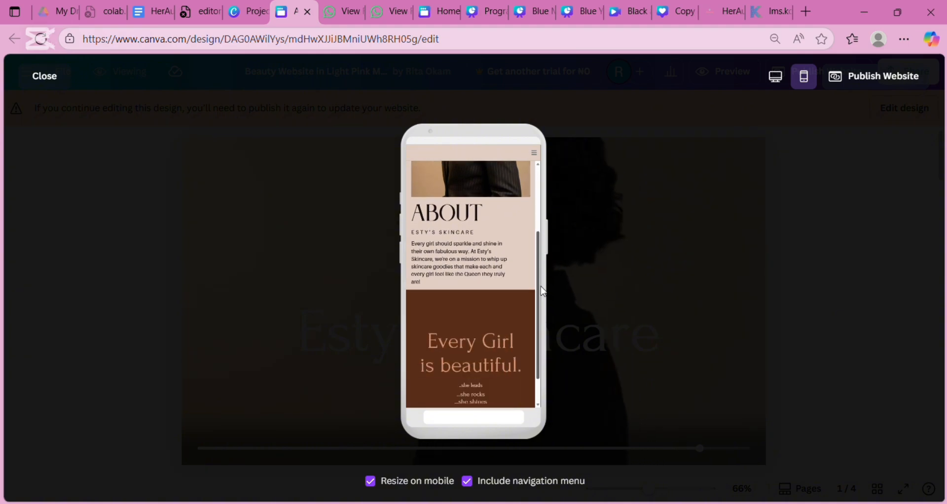
pyautogui.scroll(3, 538, 336)
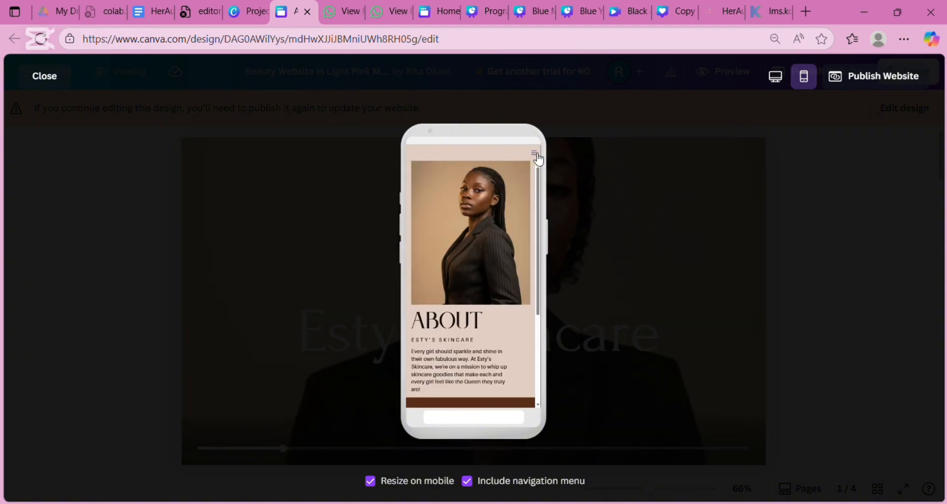
pyautogui.click(534, 153)
pyautogui.click(521, 186)
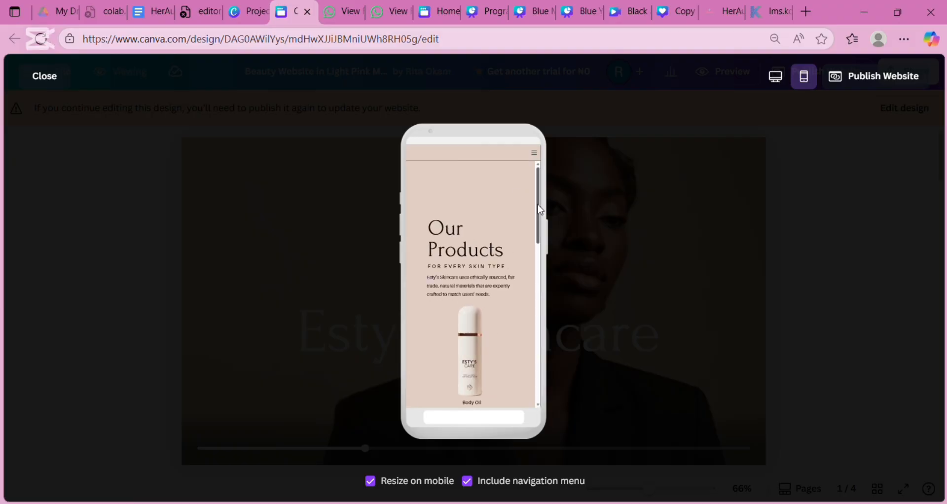
pyautogui.moveTo(541, 211); pyautogui.dragTo(551, 415)
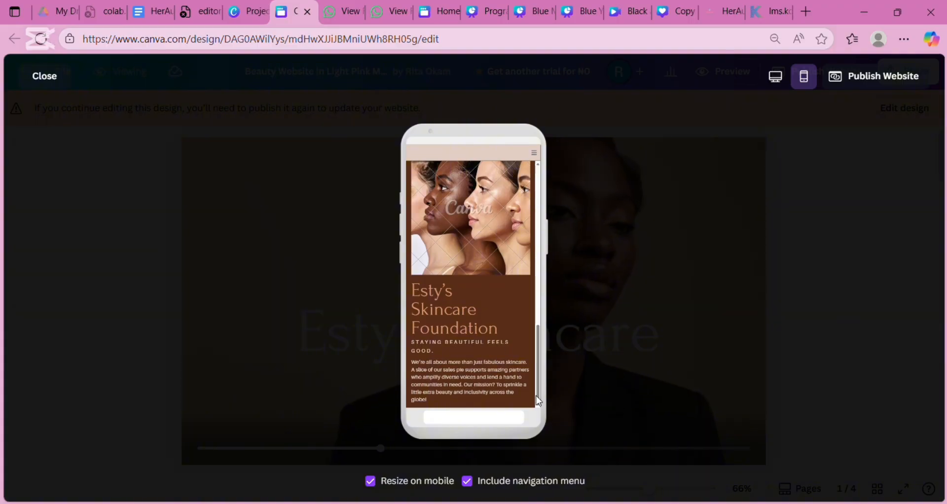
pyautogui.click(539, 154)
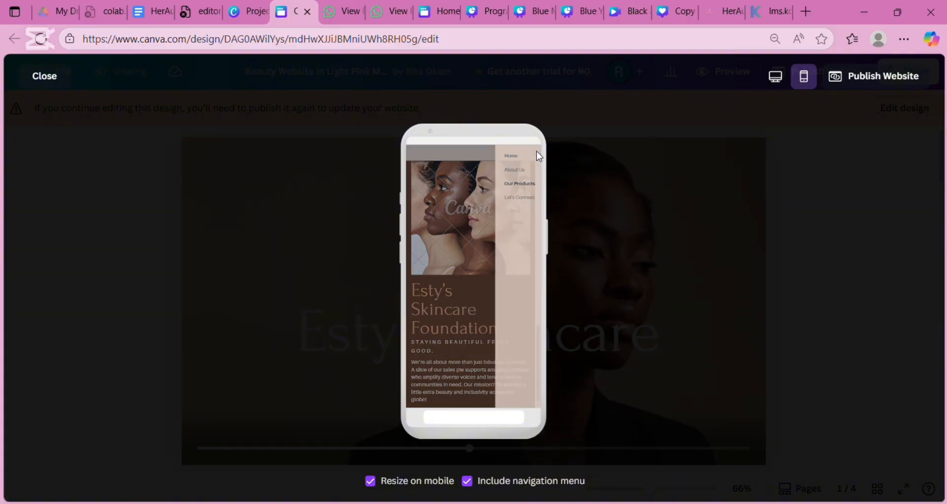
pyautogui.click(522, 197)
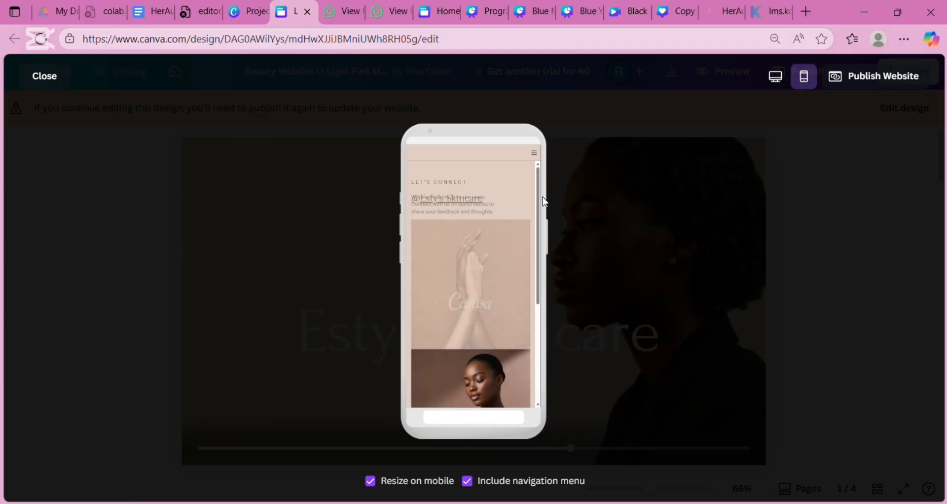
pyautogui.moveTo(539, 202)
pyautogui.mouseDown()
pyautogui.moveTo(548, 315)
pyautogui.moveTo(549, 188)
pyautogui.mouseUp()
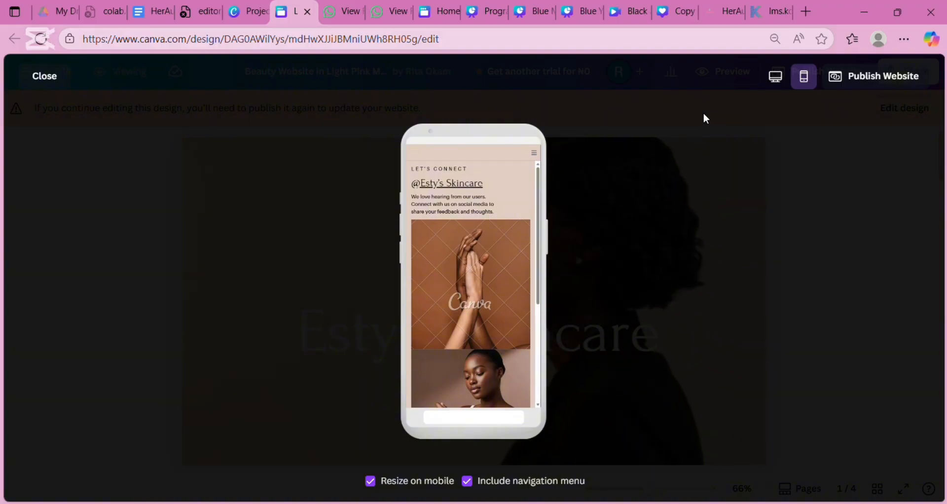
pyautogui.click(781, 84)
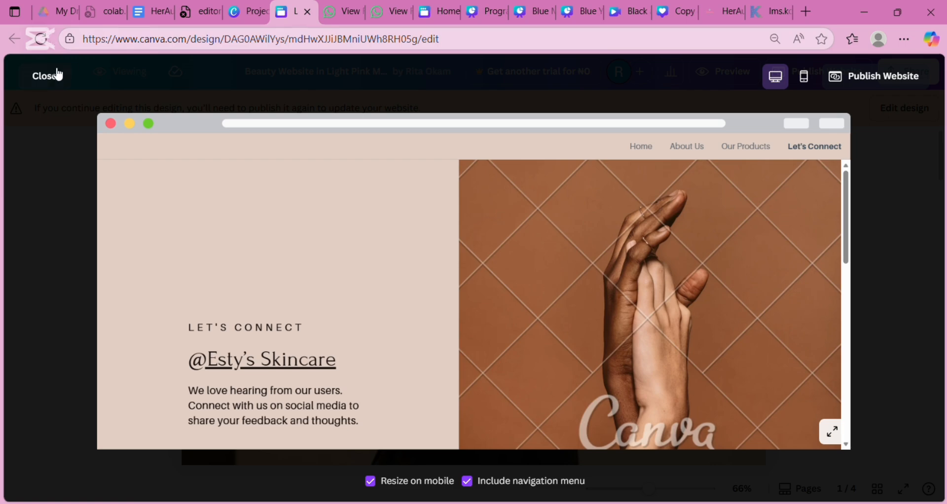
# - Leave the skincare preview and show the Food & Resto design's live my.canva.site address
pyautogui.click(45, 77)
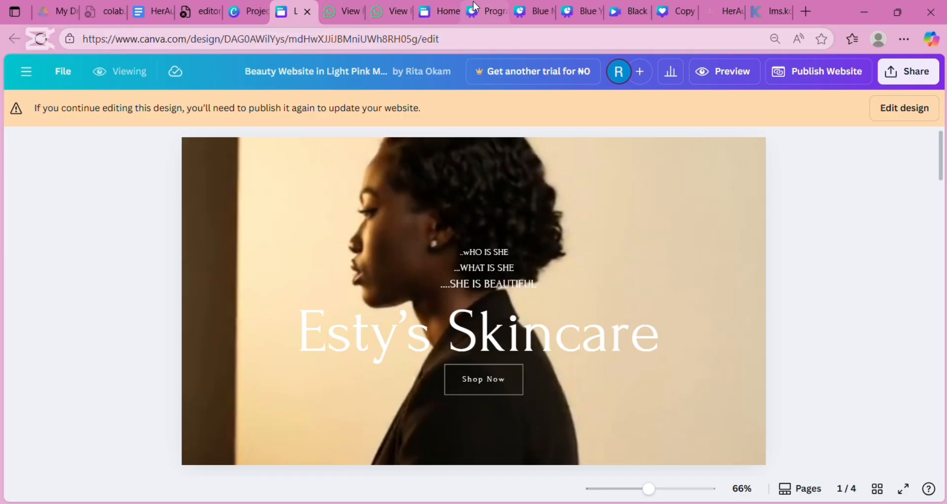
pyautogui.click(441, 15)
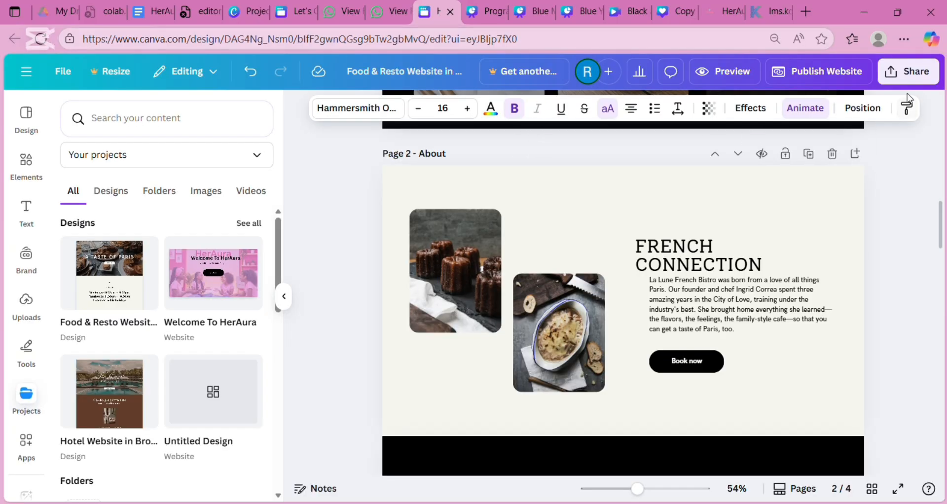
pyautogui.click(786, 81)
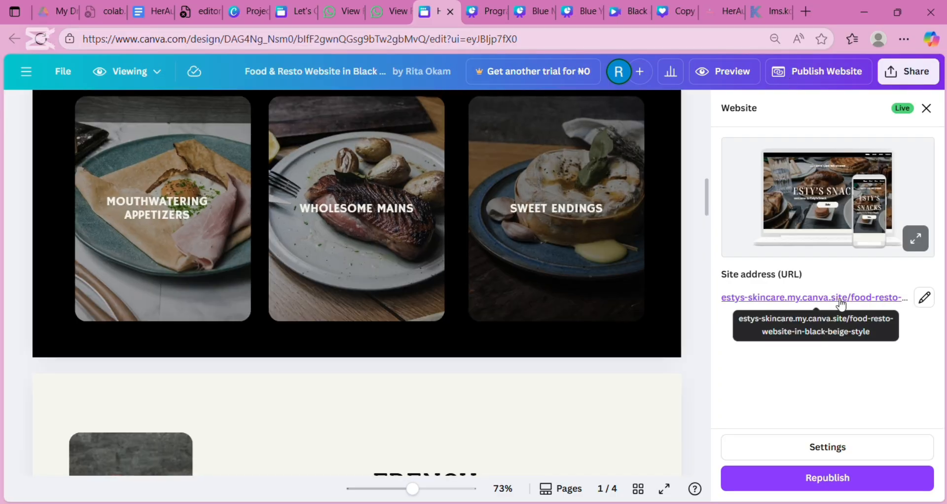
# - Open the published site in Edge, trimmed to estys-skincare.my.canva.site
pyautogui.click(838, 300)
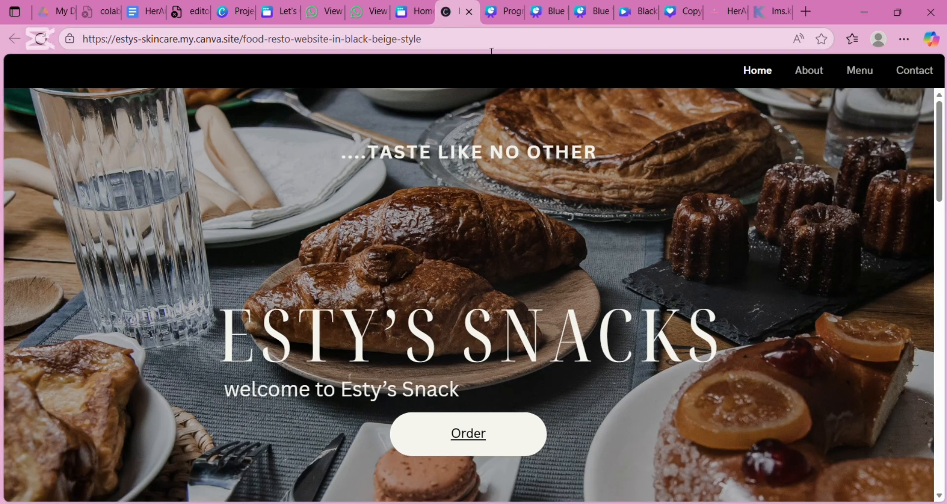
pyautogui.click(471, 39)
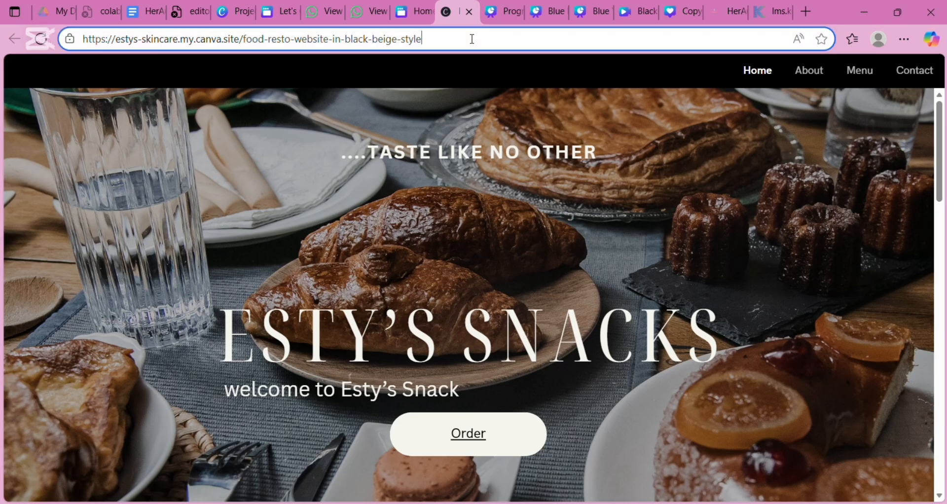
pyautogui.click(472, 39)
pyautogui.press('BackSpace')
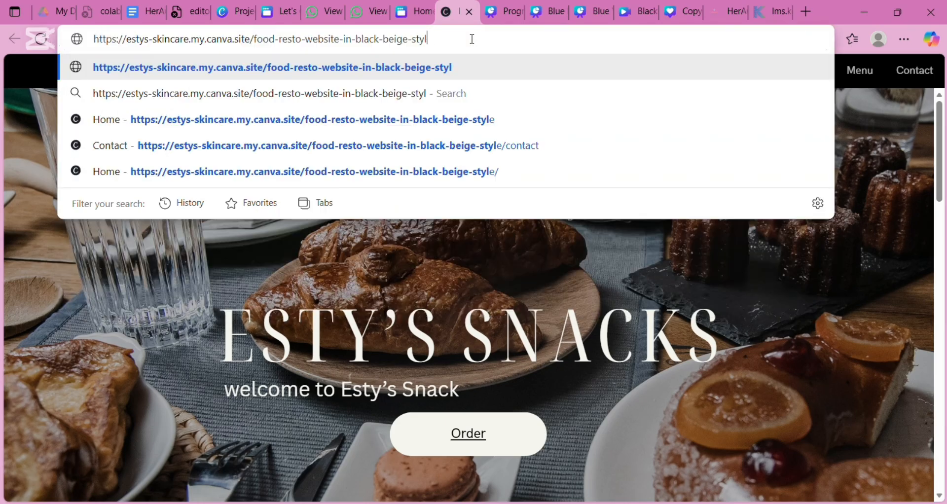
pyautogui.press('BackSpace')
pyautogui.press('BackSpace')
pyautogui.press('BackSpace')
pyautogui.press('BackSpace')
pyautogui.press('BackSpace')
pyautogui.press('BackSpace')
pyautogui.press('BackSpace')
pyautogui.press('BackSpace')
pyautogui.press('BackSpace')
pyautogui.press('BackSpace')
pyautogui.press('BackSpace')
pyautogui.press('BackSpace')
pyautogui.press('BackSpace')
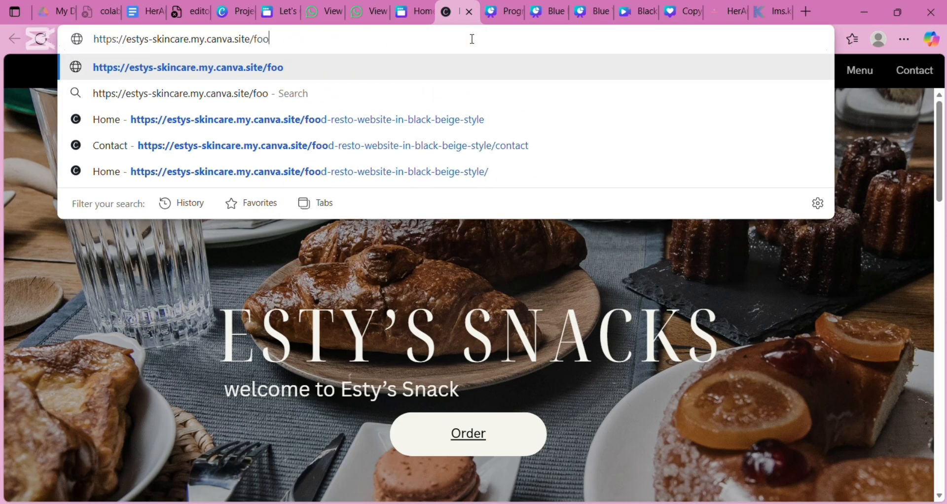
pyautogui.press('Return')
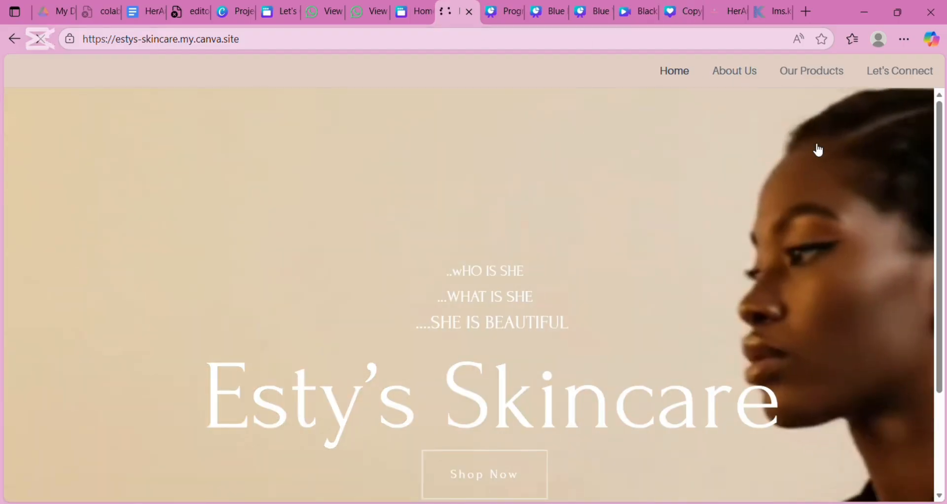
# - Go to the live site's About Us page and select its web address
pyautogui.scroll(-3, 942, 210)
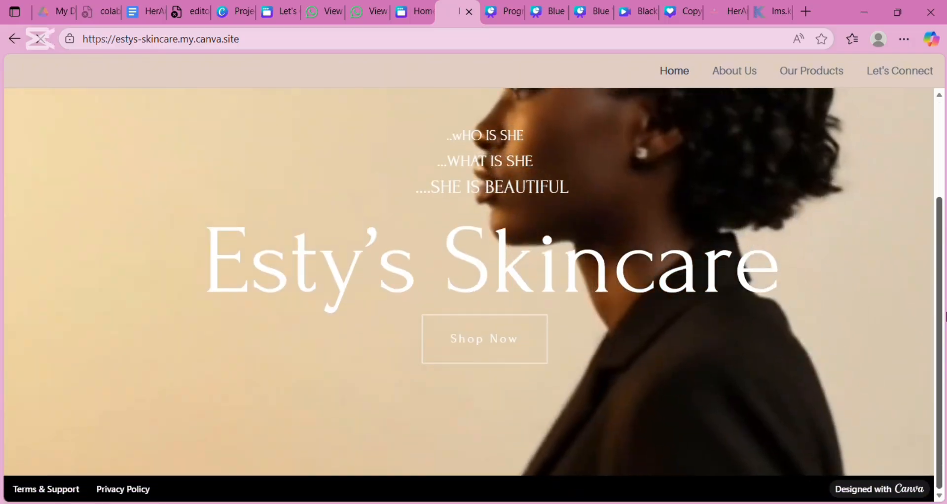
pyautogui.scroll(3, 943, 164)
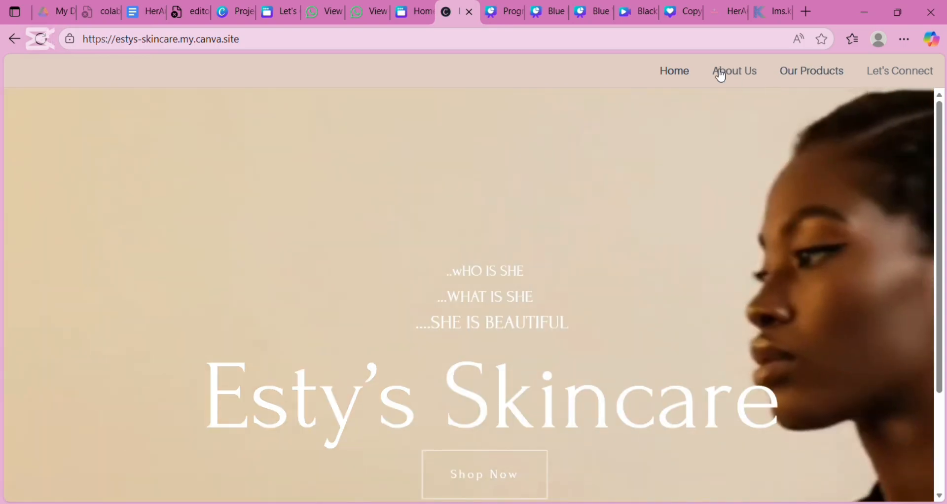
pyautogui.click(735, 77)
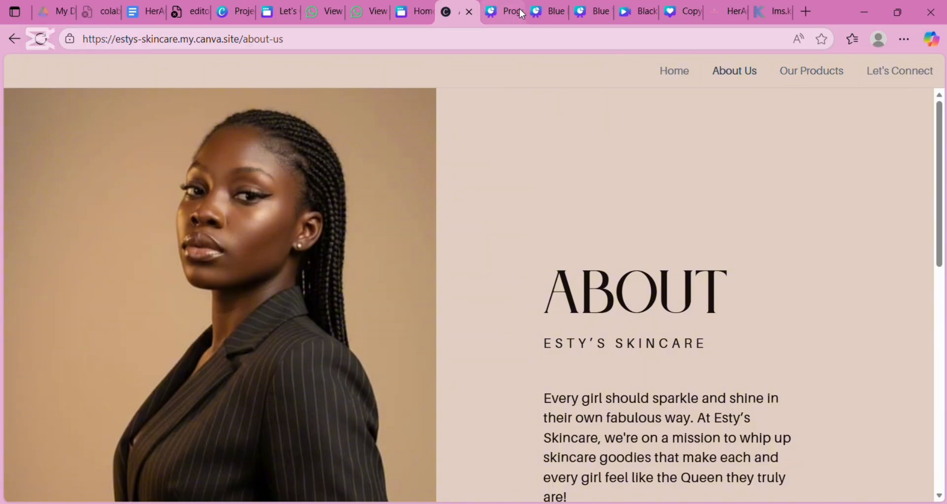
pyautogui.click(333, 46)
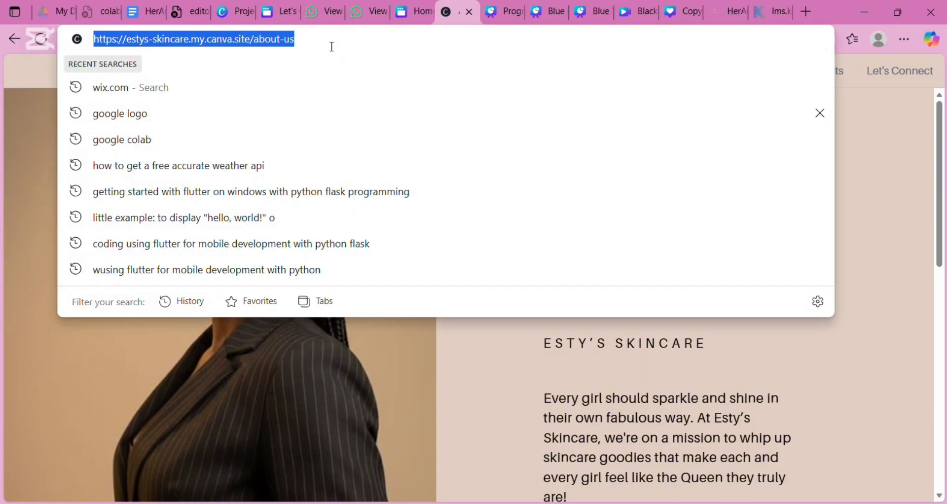
# - Load estys-skincare.my.canva.site/food-resto-website-in-black-beige-style and jump to its Menu section
pyautogui.write('https://estys-skincare.my.canva.site/food-resto-website-in-black-beige-style')
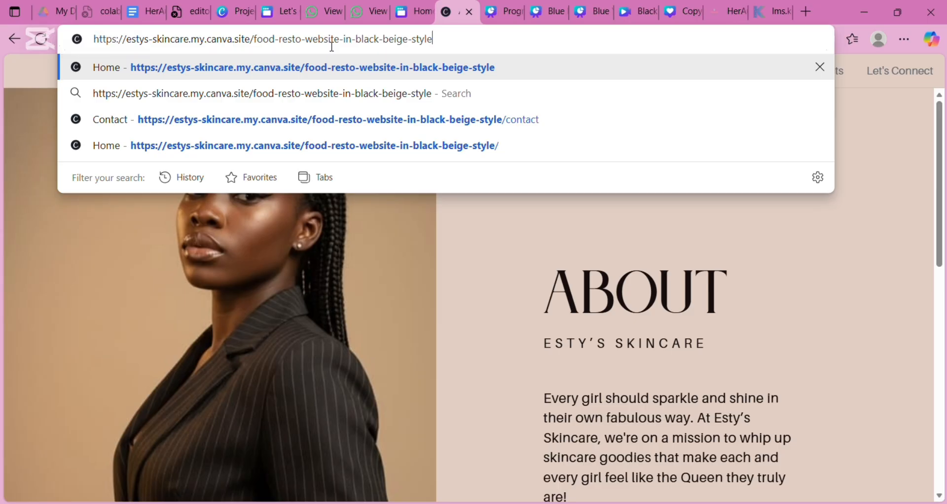
pyautogui.press('Return')
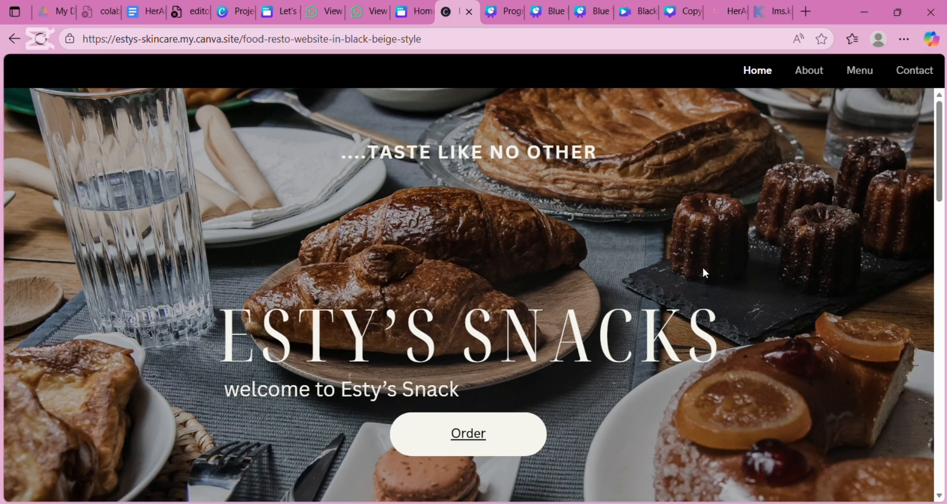
pyautogui.click(477, 435)
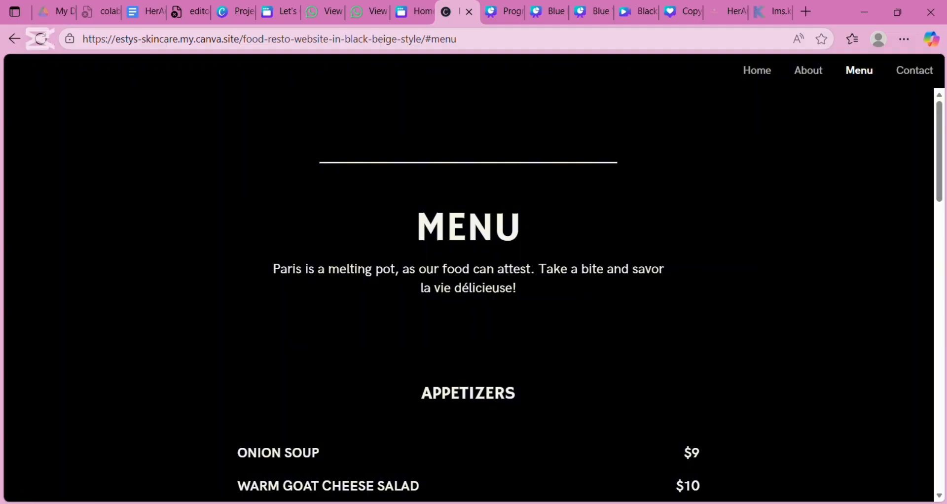
# - Scroll through the menu page and back up to the MENU heading and Appetizers
pyautogui.scroll(-3, 469, 276)
pyautogui.scroll(-4, 468, 276)
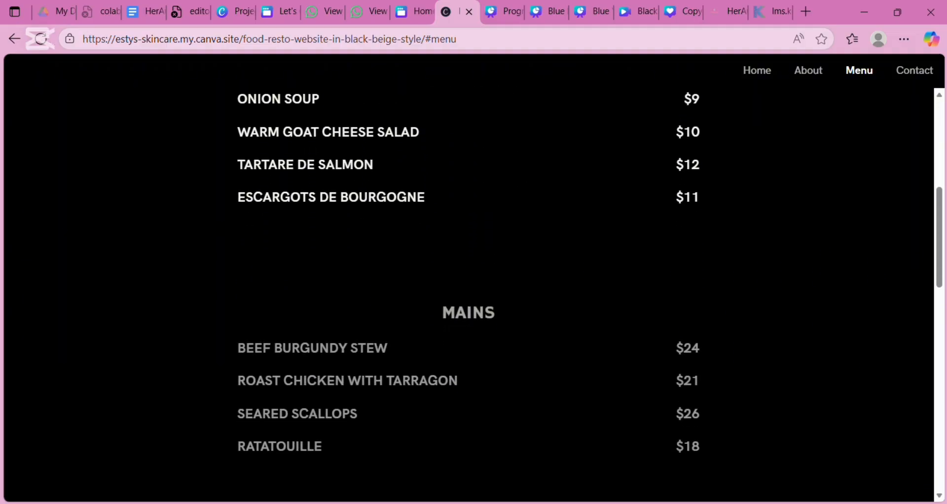
pyautogui.scroll(-12, 468, 276)
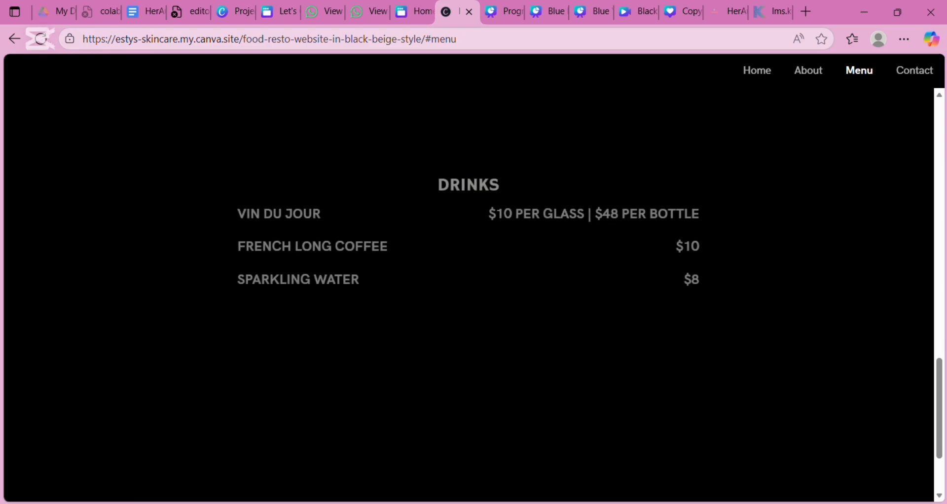
pyautogui.scroll(-3, 469, 276)
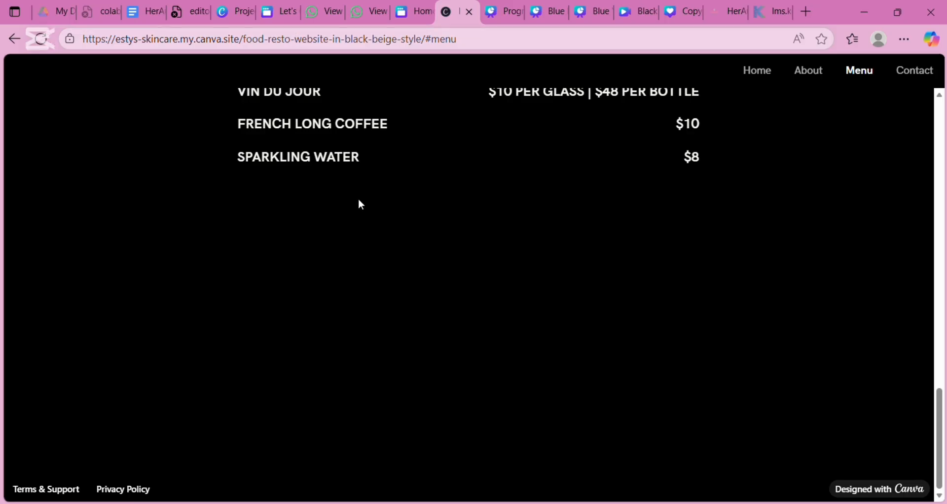
pyautogui.scroll(20, 360, 204)
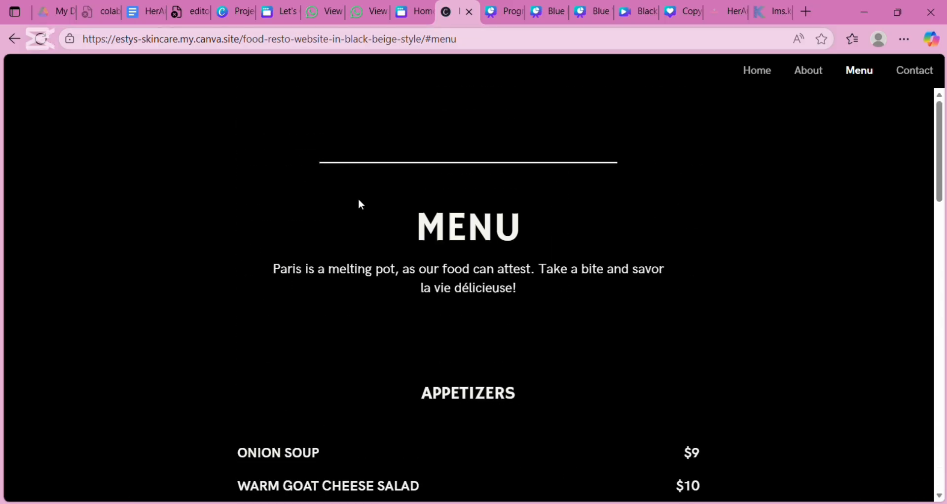
# - Reload the food-resto site without '/#menu', then return to Canva's Projects page
pyautogui.click(519, 40)
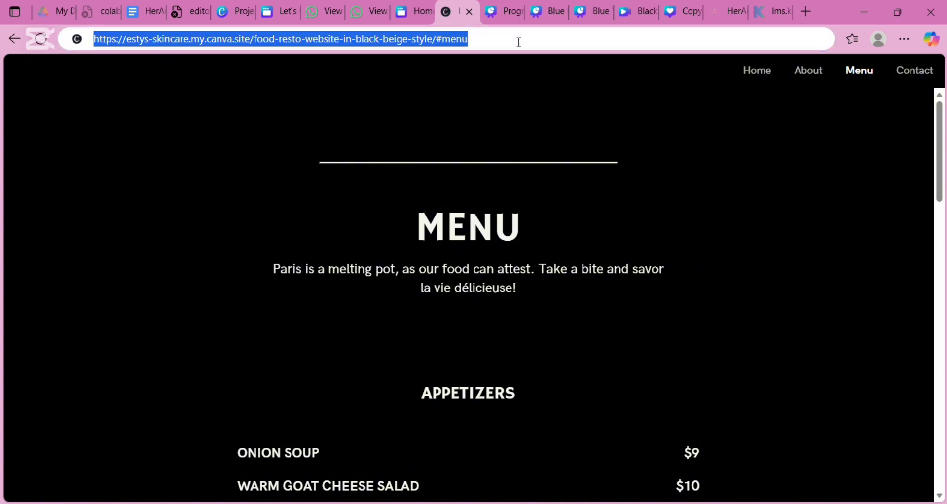
pyautogui.click(519, 42)
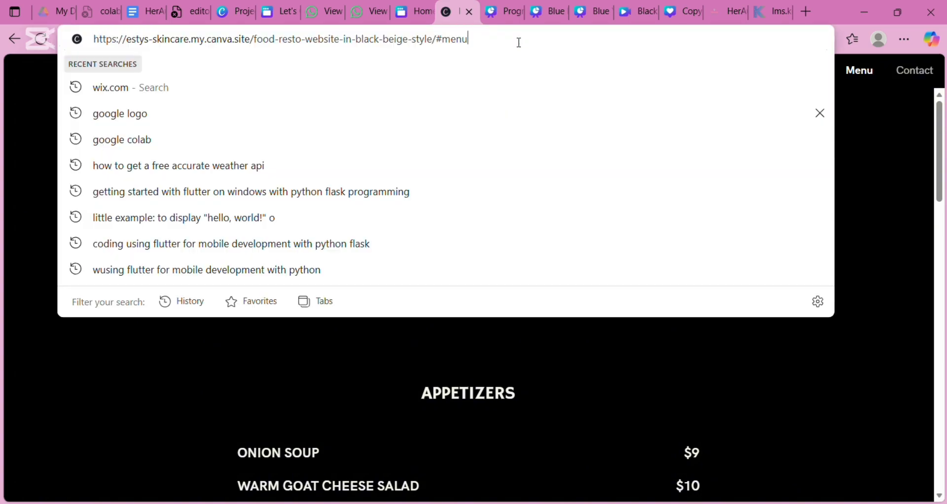
pyautogui.press('BackSpace')
pyautogui.press('BackSpace')
pyautogui.press('BackSpace')
pyautogui.press('BackSpace')
pyautogui.press('BackSpace')
pyautogui.press('BackSpace')
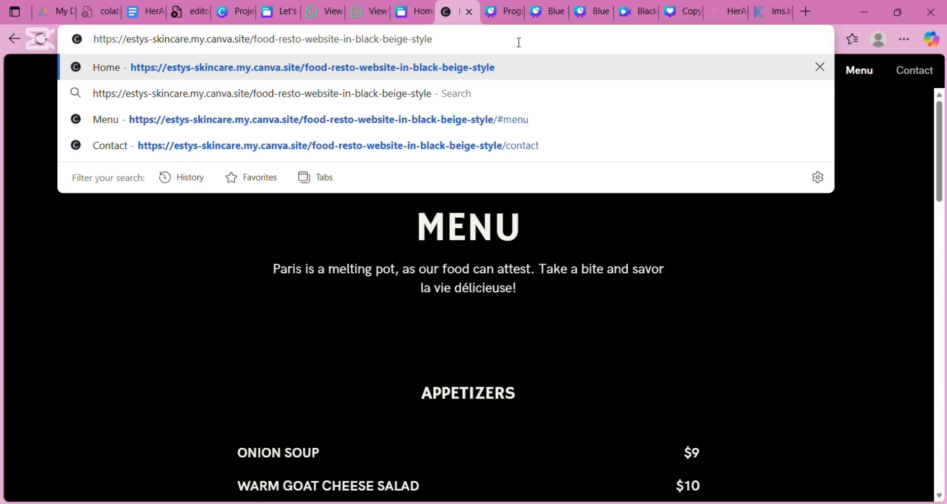
pyautogui.press('Return')
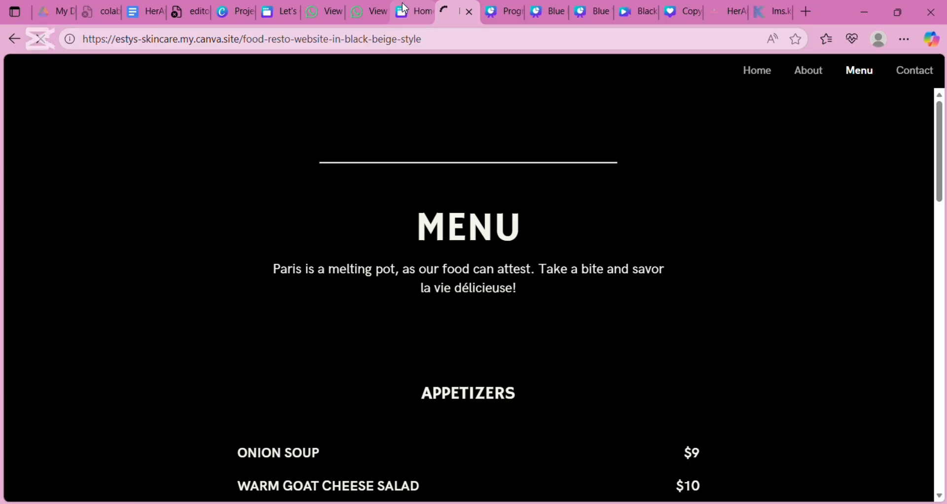
pyautogui.click(237, 11)
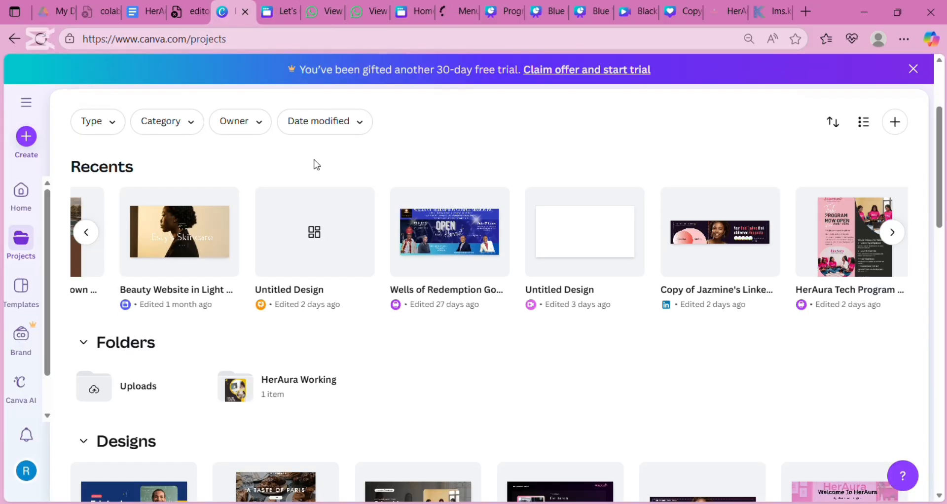
# - Scroll the Recents carousel and open the HerAura Tech Program Registration Flyer
pyautogui.hscroll(-20, 489, 233)
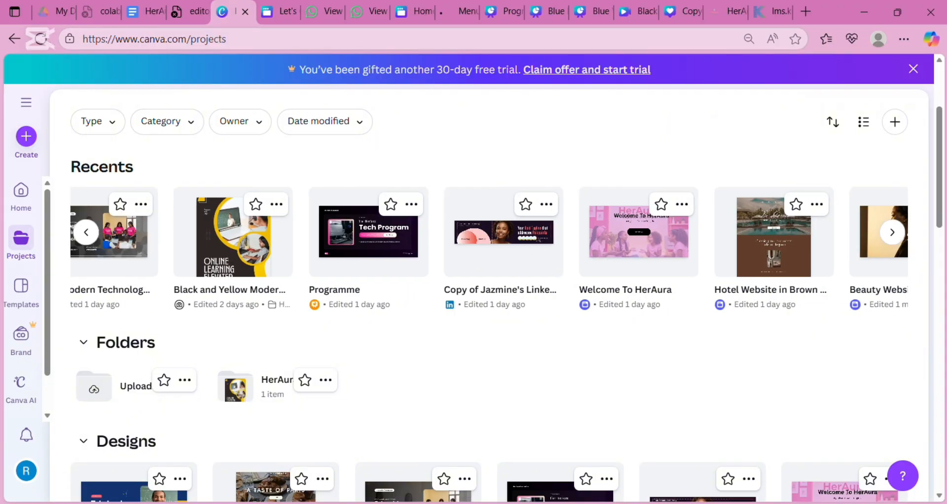
pyautogui.hscroll(15, 489, 232)
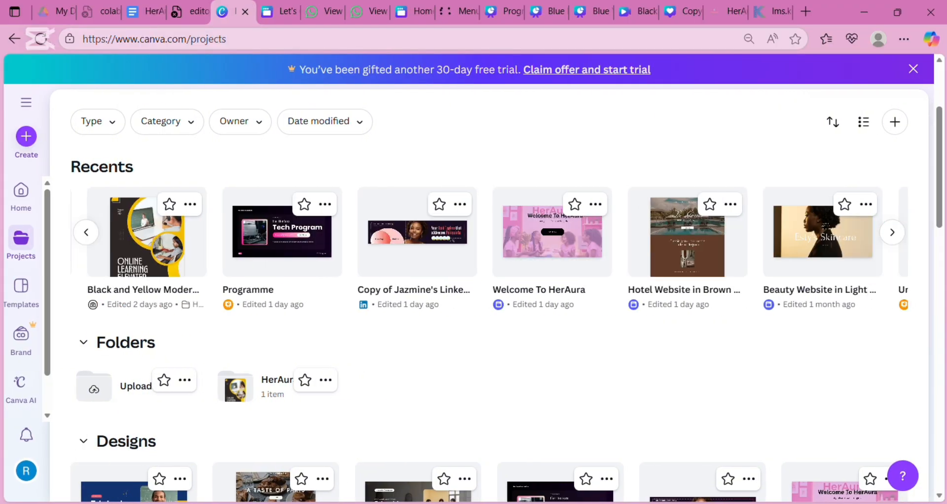
pyautogui.hscroll(2, 489, 232)
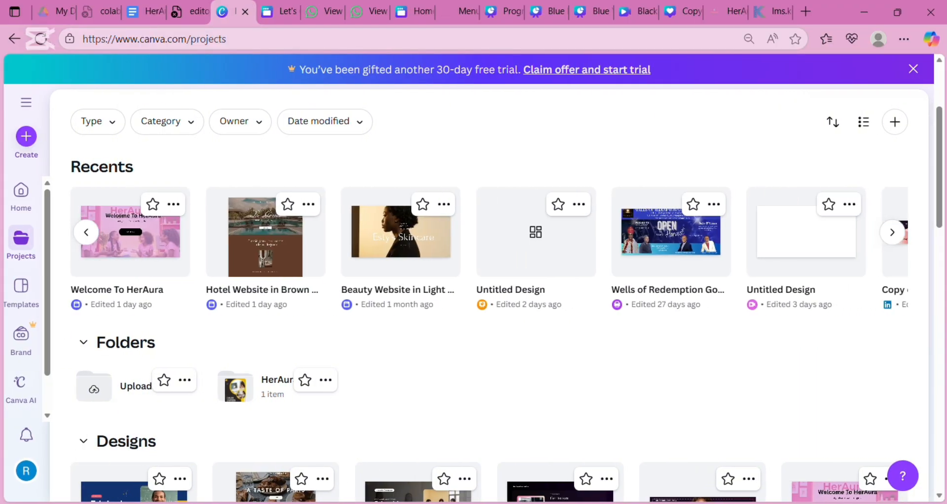
pyautogui.hscroll(9, 489, 232)
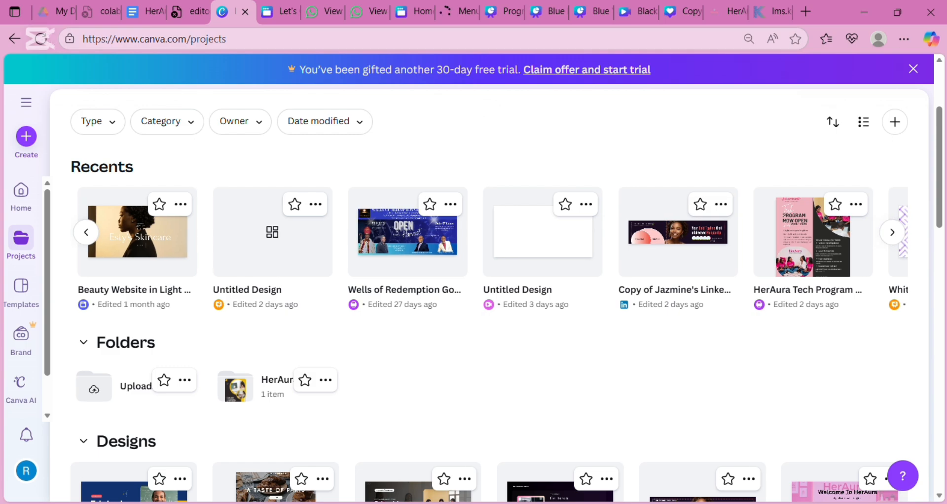
pyautogui.click(812, 242)
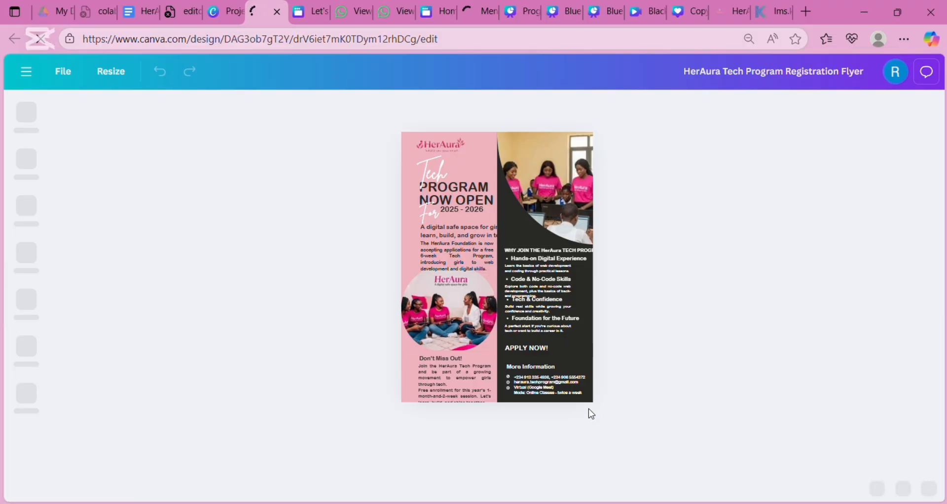
# - Select and deselect the flyer's APPLY NOW! text, then switch to the HerAura TECH PROGRAM doc
pyautogui.click(582, 355)
pyautogui.click(618, 394)
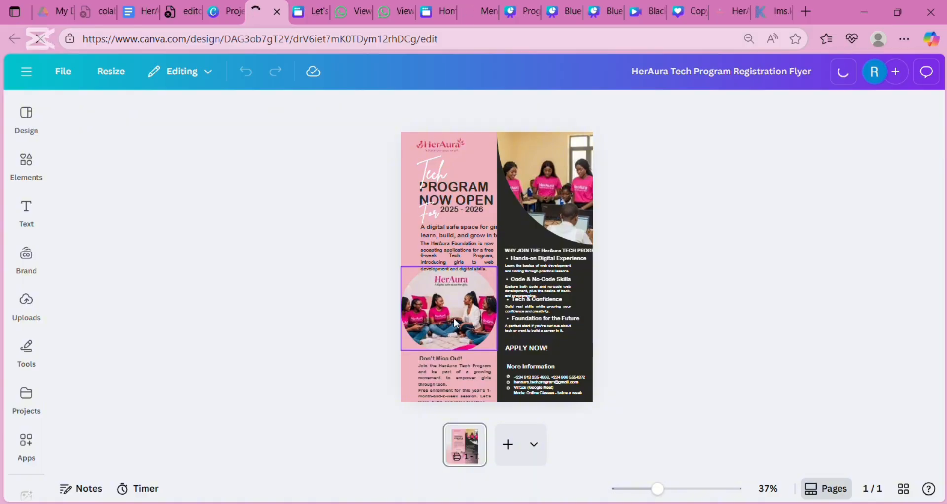
pyautogui.click(134, 9)
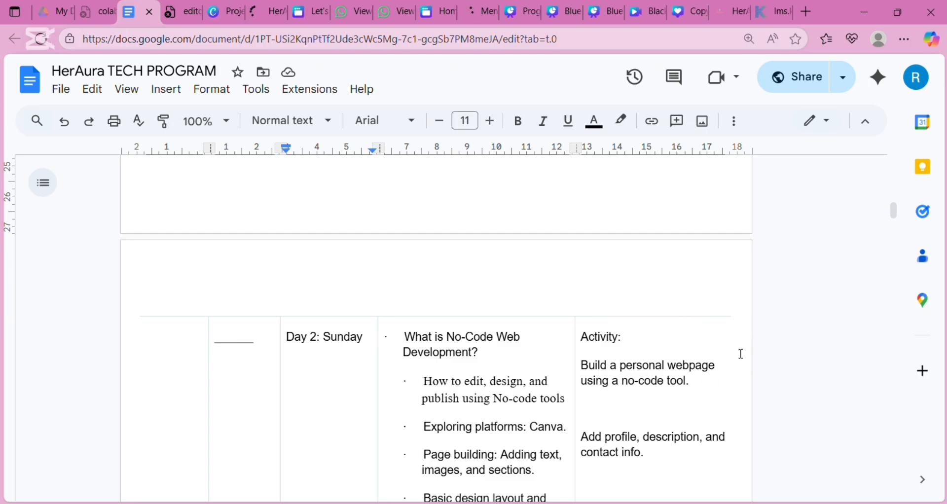
# - Scroll the HerAura TECH PROGRAM table down to the Day 2 no-code web development row
pyautogui.scroll(-2, 741, 354)
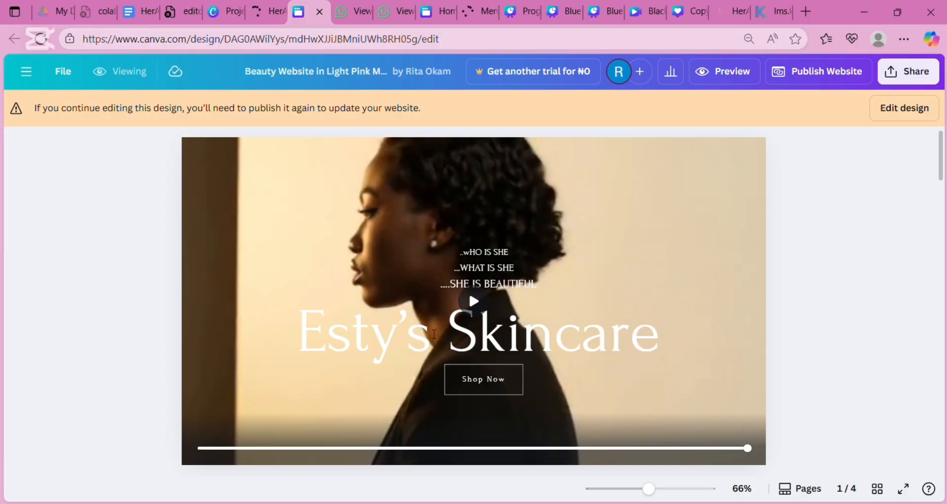
# - Scroll through the Esty's Skincare About and Our Products pages, then return to Projects
pyautogui.moveTo(942, 151); pyautogui.dragTo(943, 209)
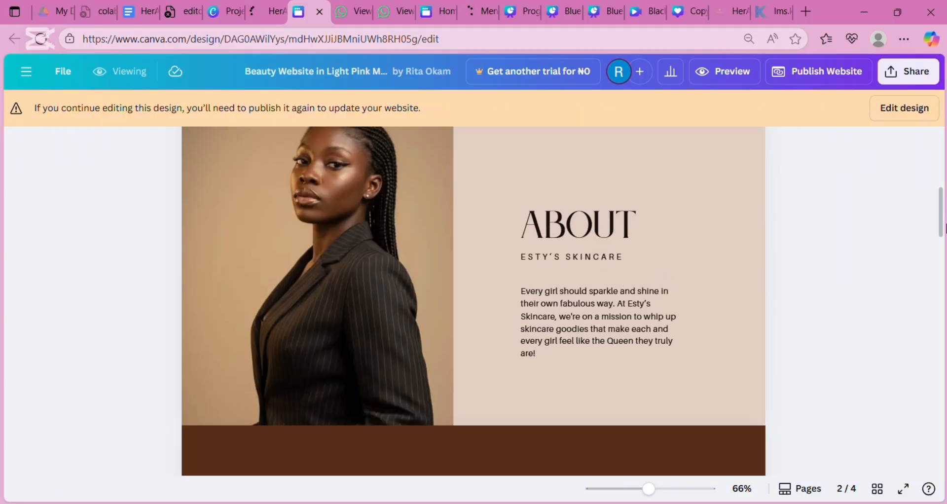
pyautogui.moveTo(944, 227); pyautogui.dragTo(944, 309)
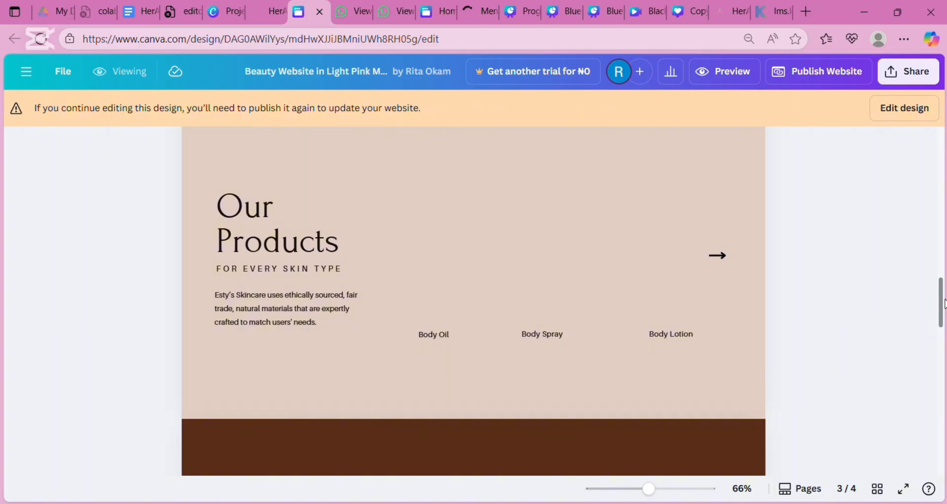
pyautogui.scroll(-3, 943, 304)
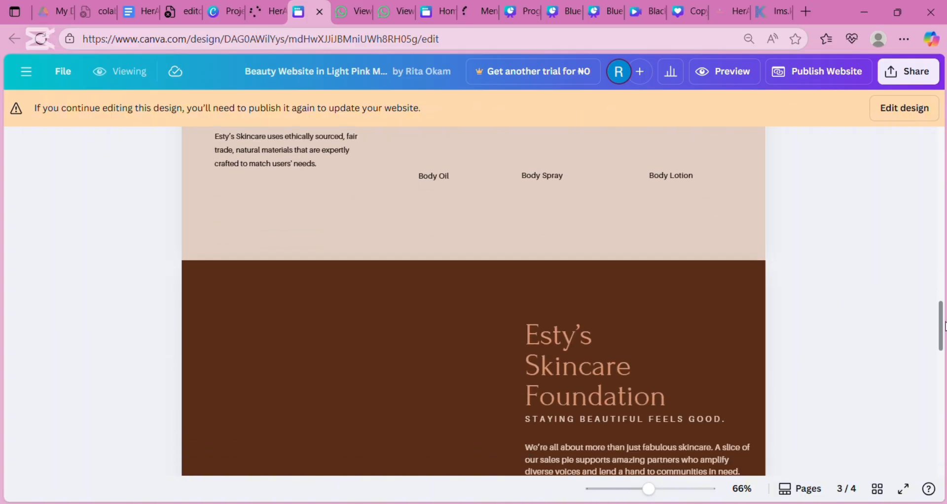
pyautogui.scroll(2, 943, 286)
pyautogui.scroll(10, 944, 277)
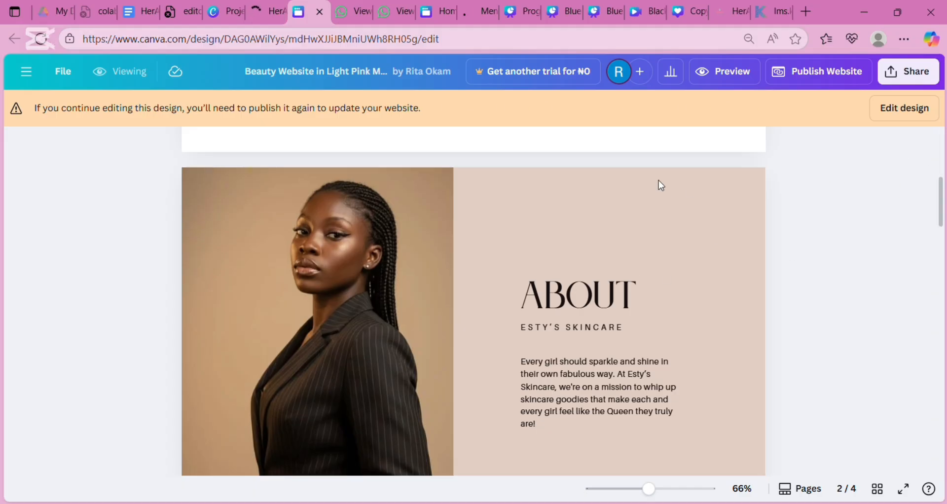
pyautogui.click(218, 12)
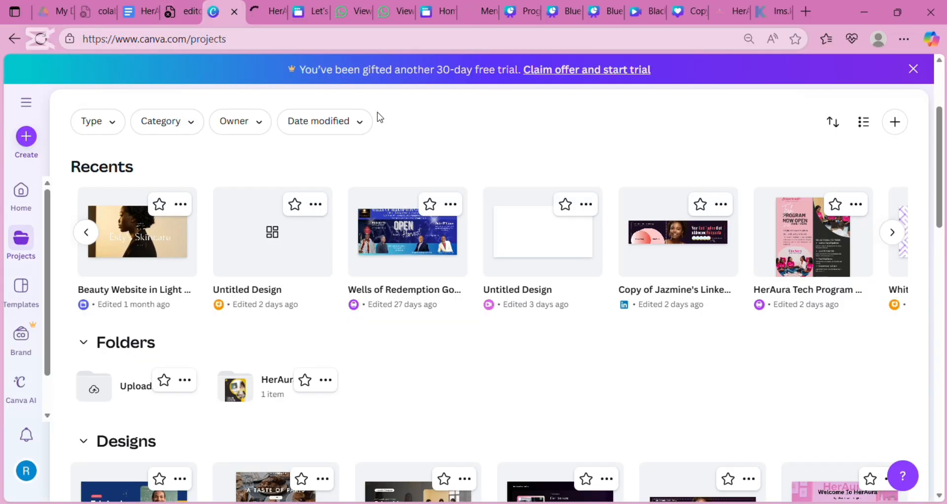
# - Return to the Canva home page from the left sidebar
pyautogui.click(26, 198)
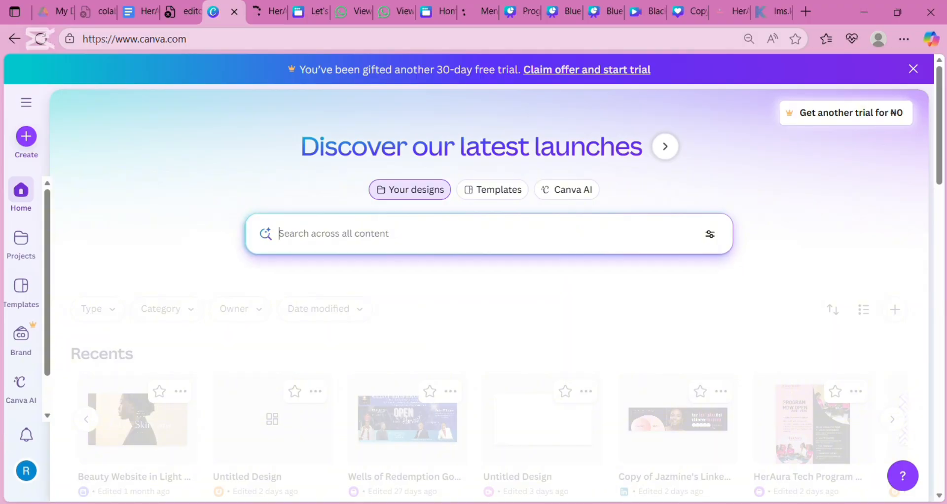
# - Search Canva templates for 'portfolio' and browse the results
pyautogui.click(492, 189)
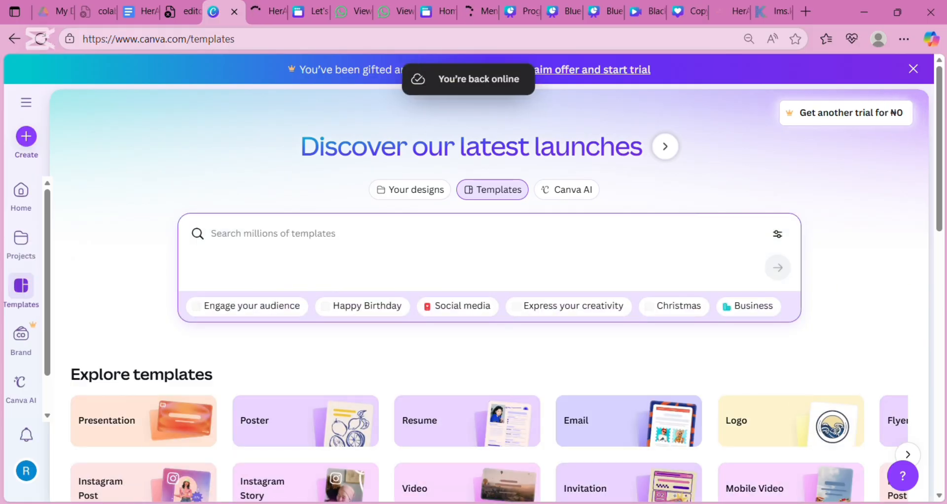
pyautogui.write('por')
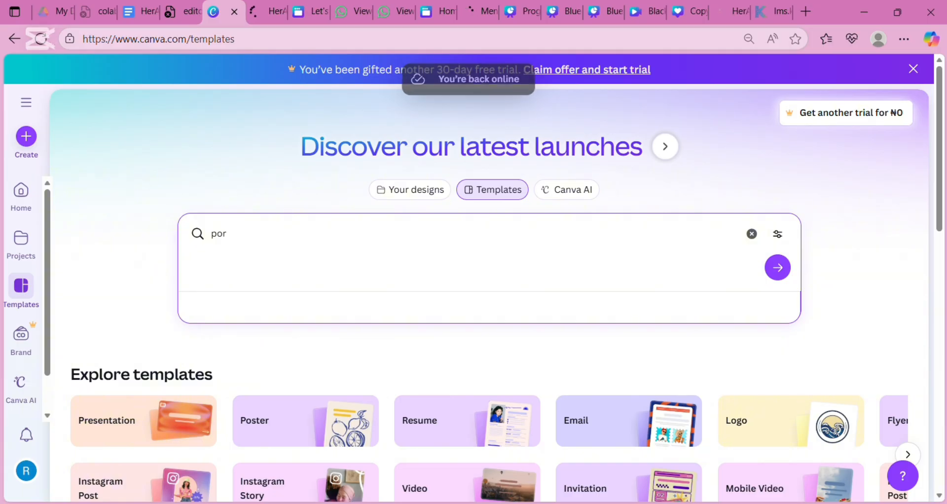
pyautogui.write('tfolio')
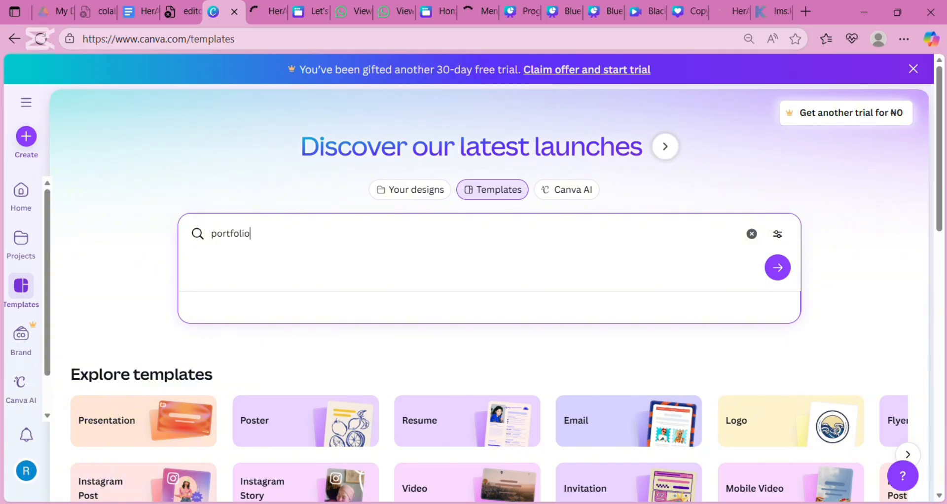
pyautogui.press('Return')
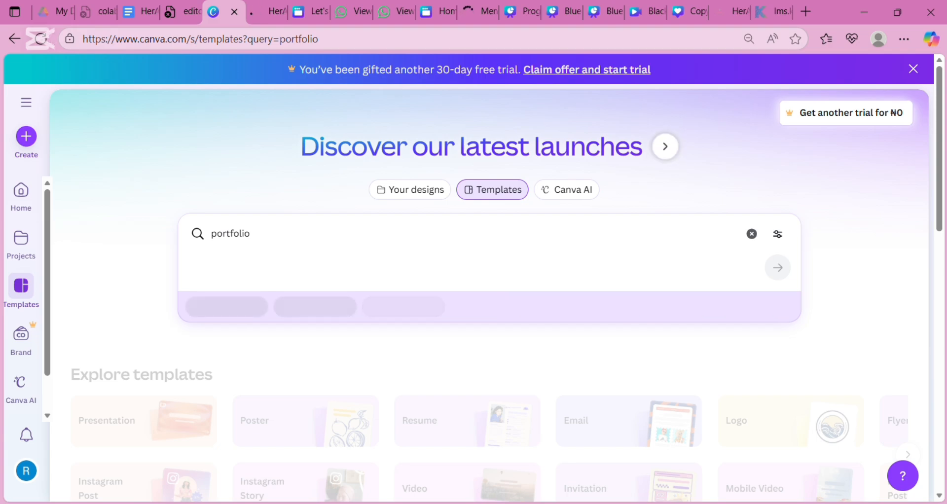
pyautogui.scroll(-3, 489, 296)
pyautogui.scroll(-3, 489, 295)
pyautogui.scroll(5, 489, 296)
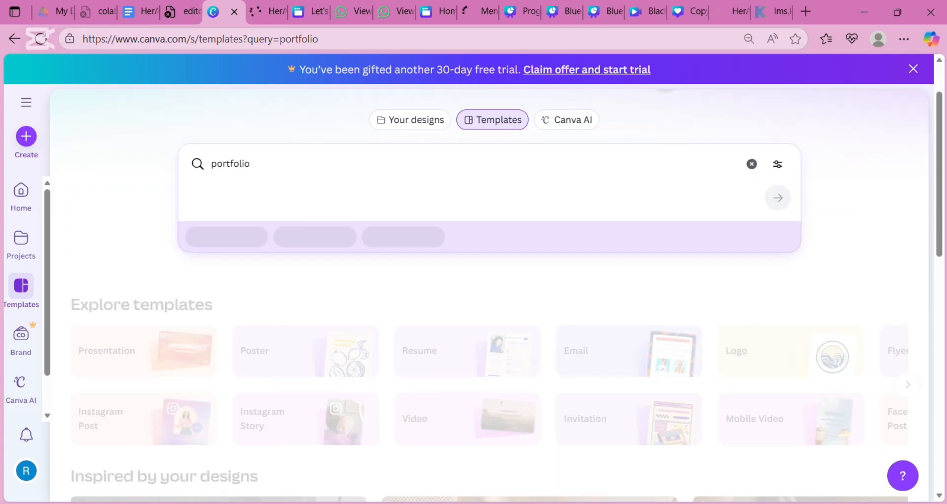
pyautogui.scroll(-10, 489, 295)
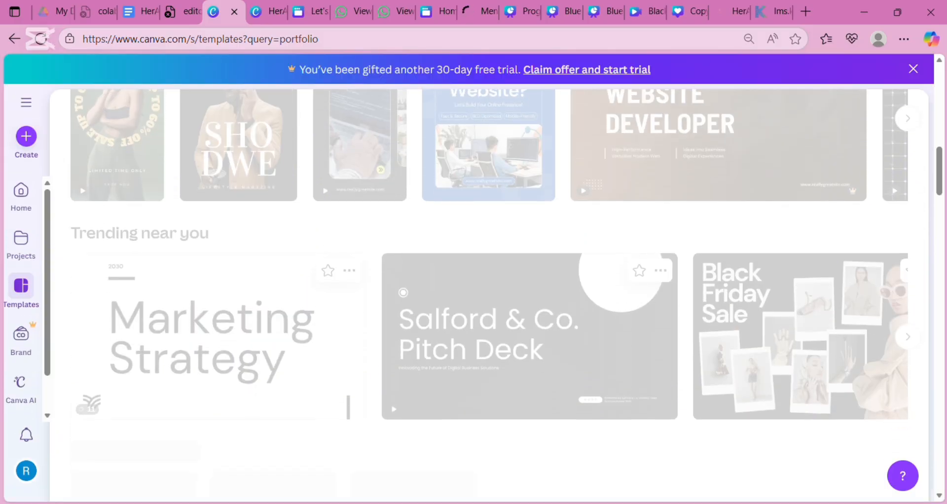
pyautogui.scroll(10, 489, 295)
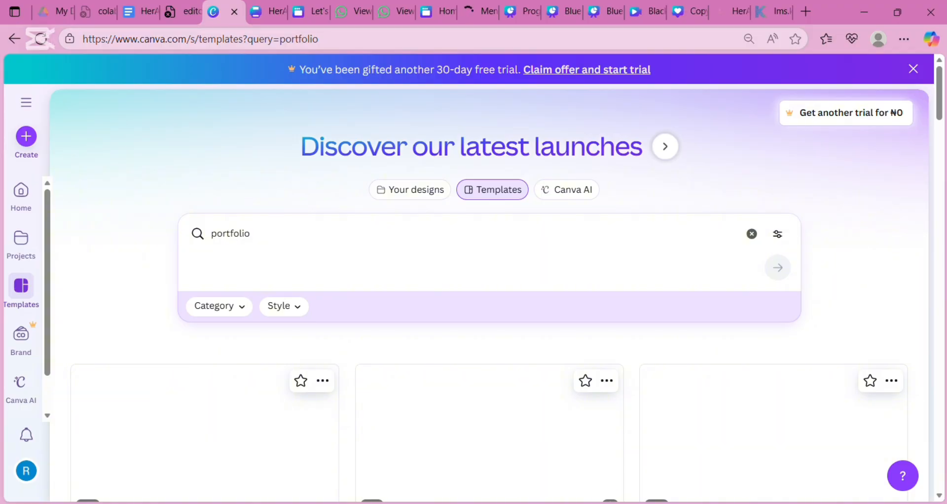
# - Return to the HerAura TECH PROGRAM document and scroll up its schedule table
pyautogui.scroll(-3, 488, 296)
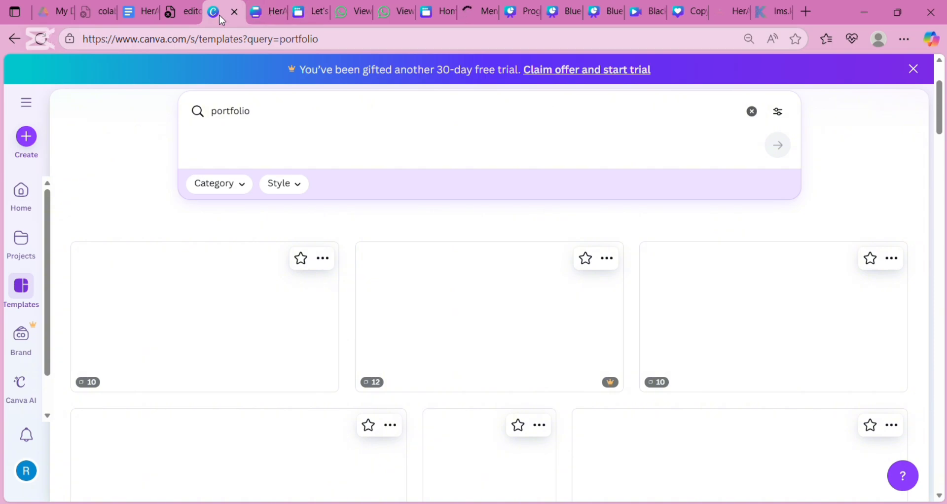
pyautogui.click(139, 12)
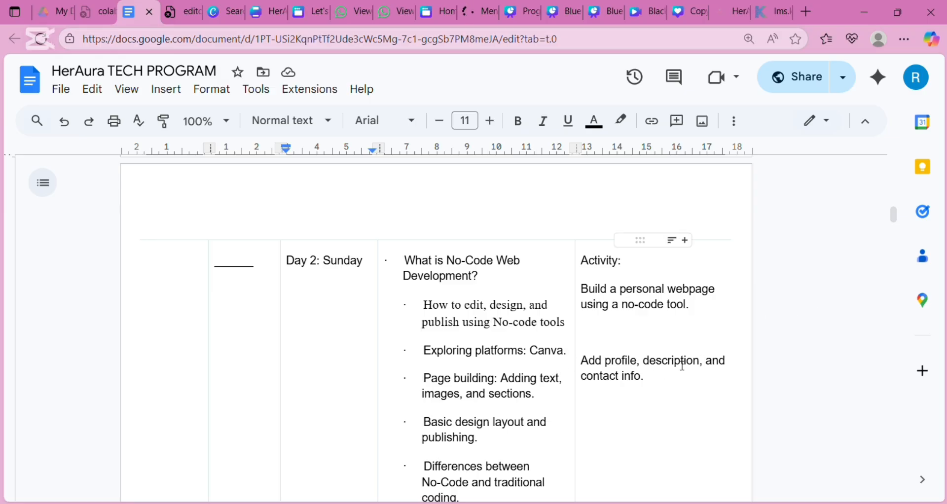
pyautogui.scroll(10, 765, 363)
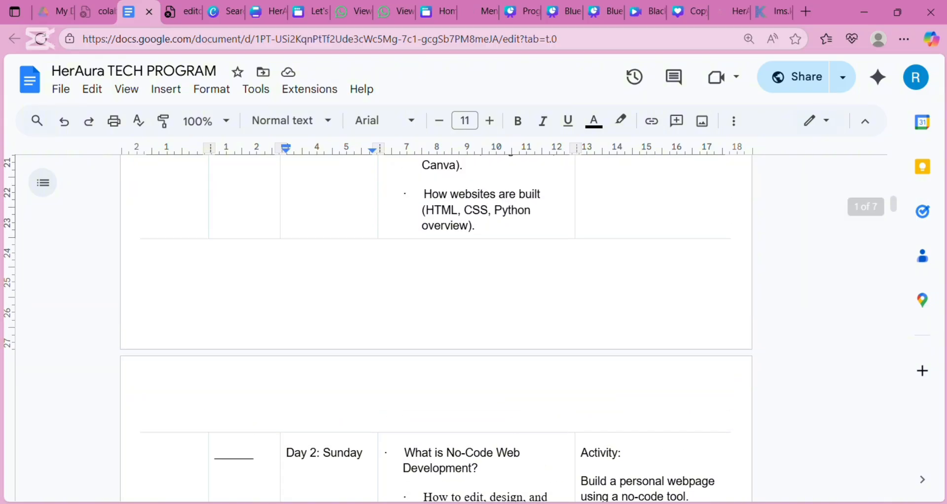